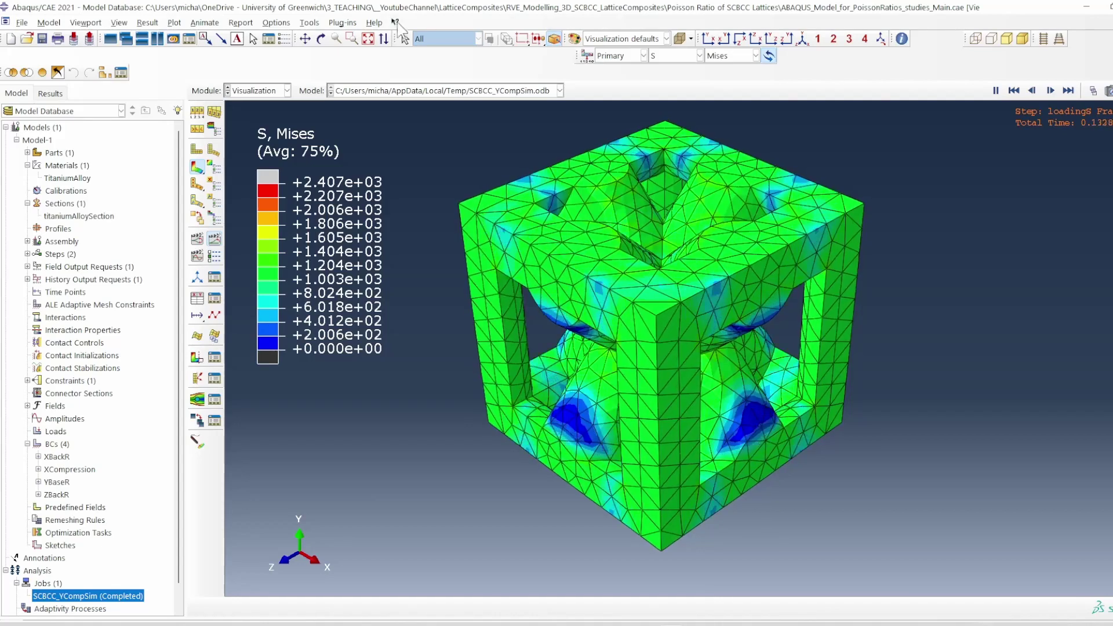
pyautogui.moveTo(622, 314)
pyautogui.keyDown('ctrl'); pyautogui.keyDown('alt'); pyautogui.mouseDown()
pyautogui.moveTo(625, 325)
pyautogui.moveTo(620, 297)
pyautogui.mouseUp(); pyautogui.keyUp('alt'); pyautogui.keyUp('ctrl')
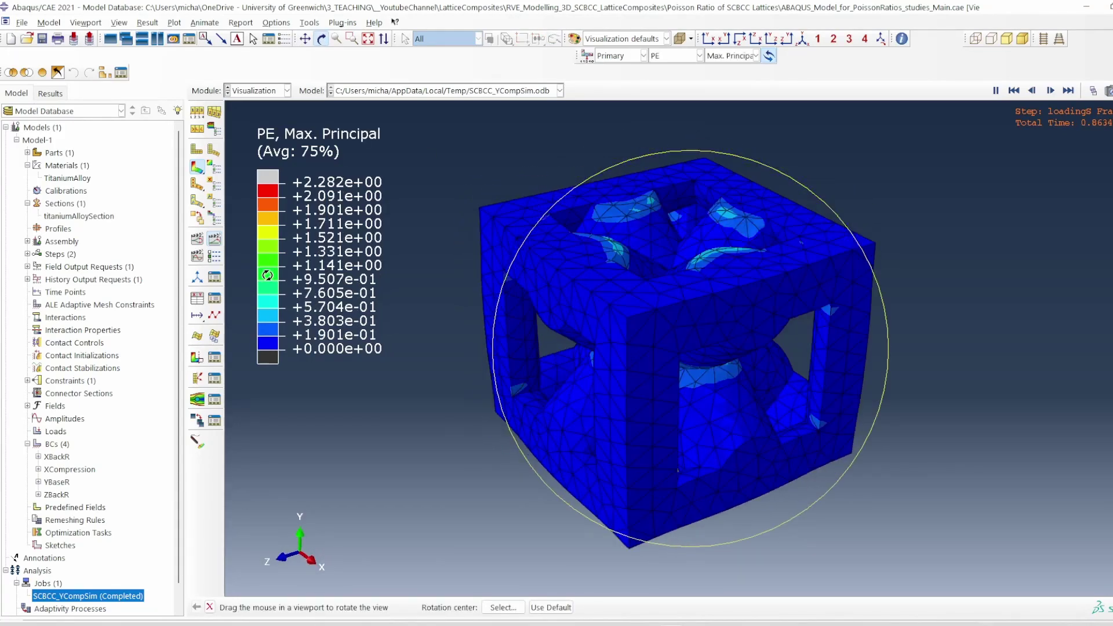
pyautogui.moveTo(620, 297); pyautogui.dragTo(649, 290)
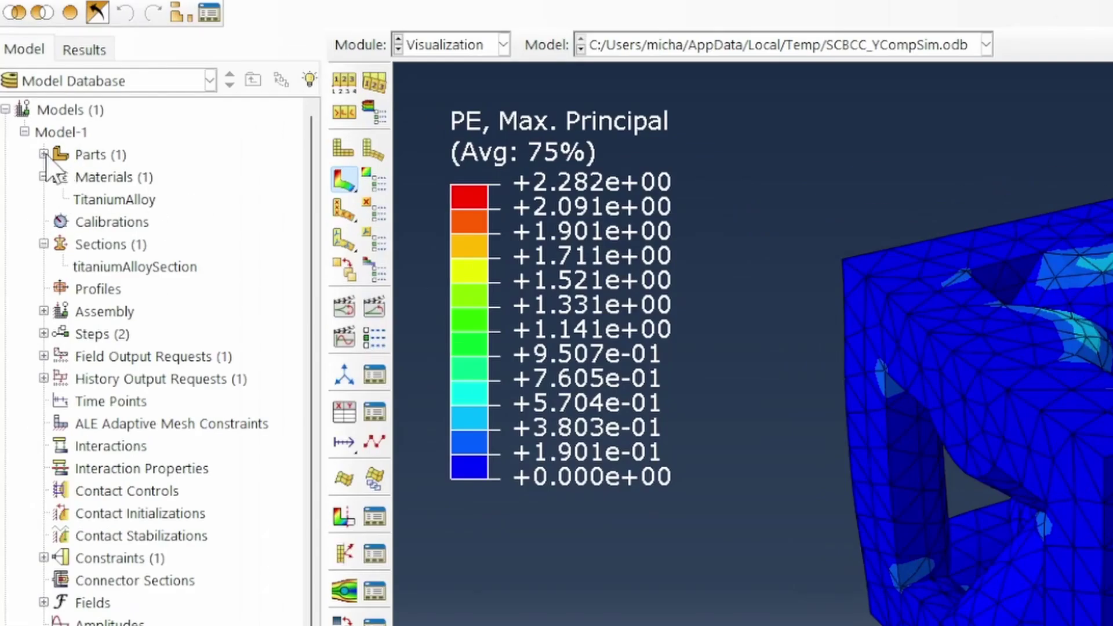
# Open the SCBCCUnitCell part from the model tree, expand its contents and display its mesh
pyautogui.click(45, 155)
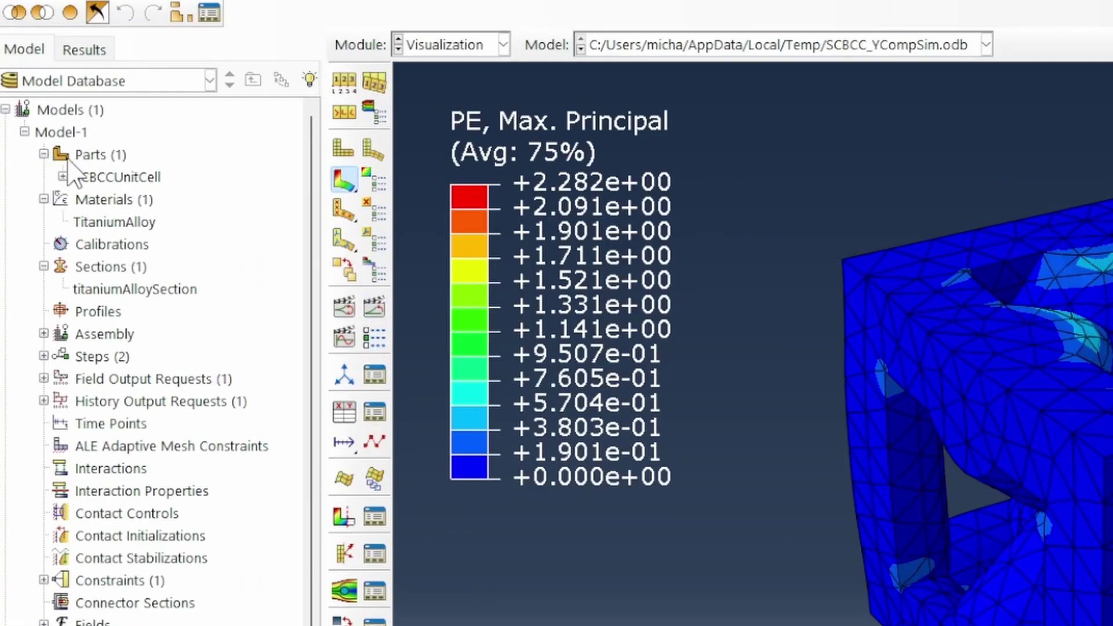
pyautogui.doubleClick(101, 173)
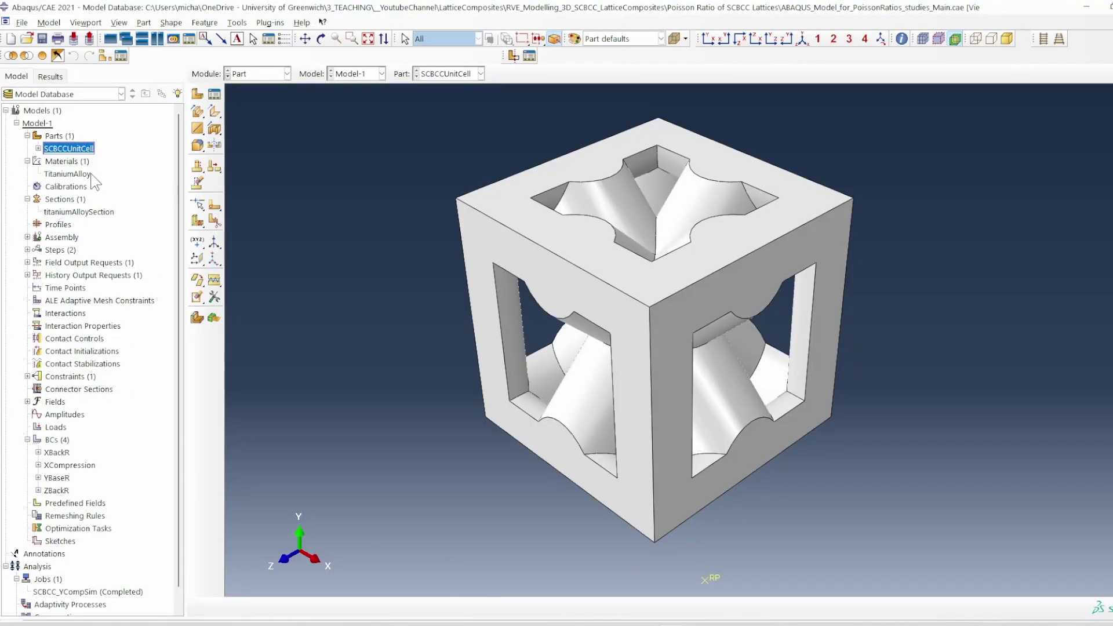
pyautogui.click(38, 148)
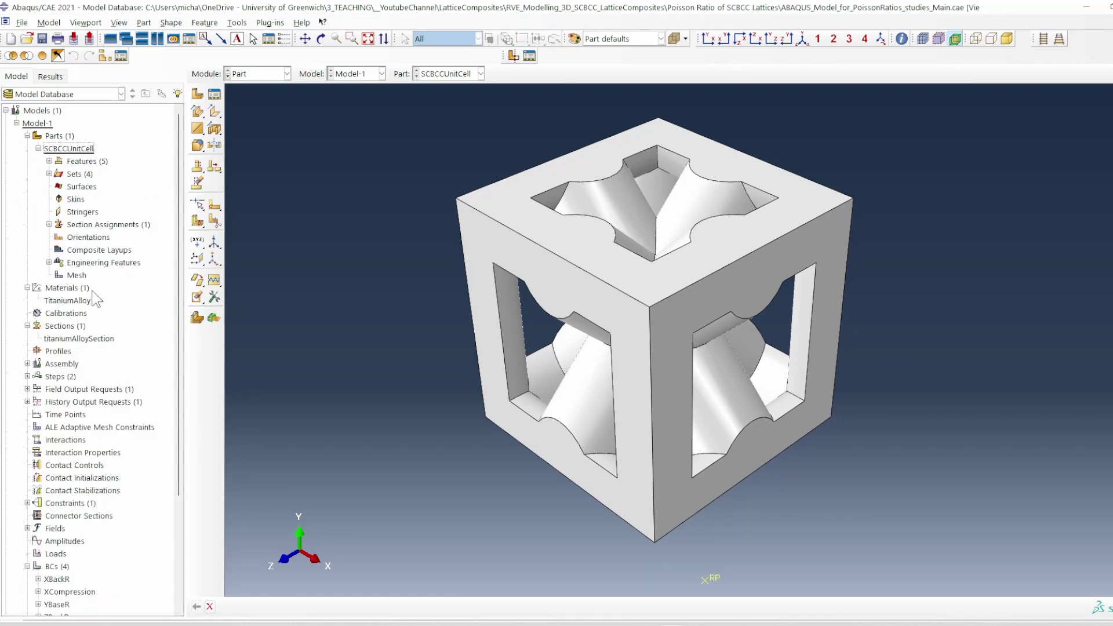
pyautogui.click(922, 40)
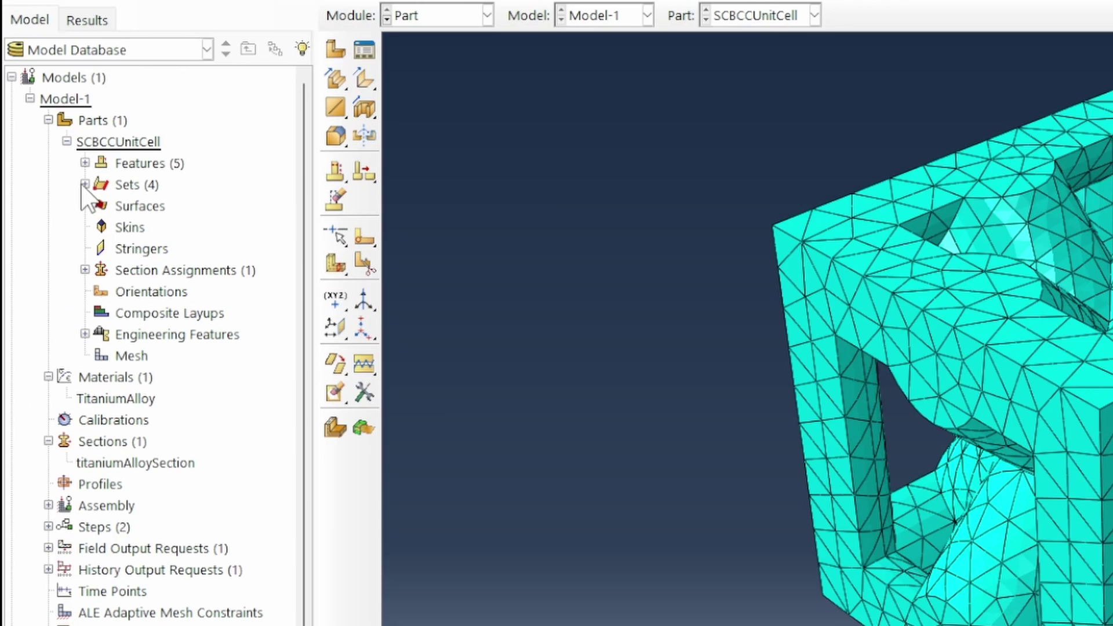
# Examine the part's sets XFrontSet, YFrontSet, ZFrontSet and RPSet one by one on the unit cell
pyautogui.click(49, 174)
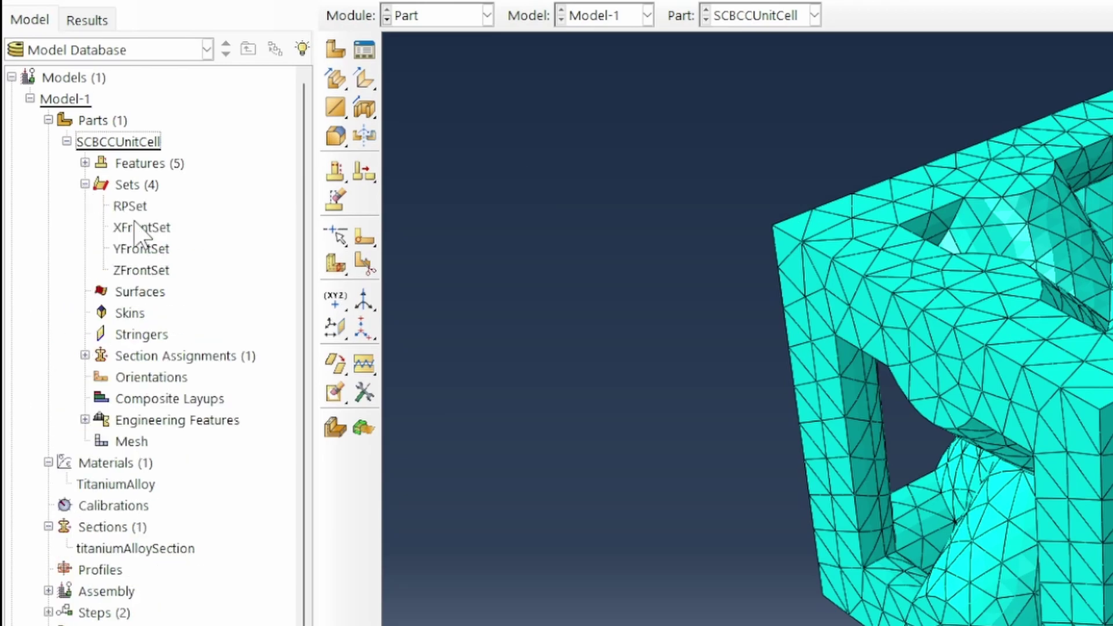
pyautogui.moveTo(135, 223)
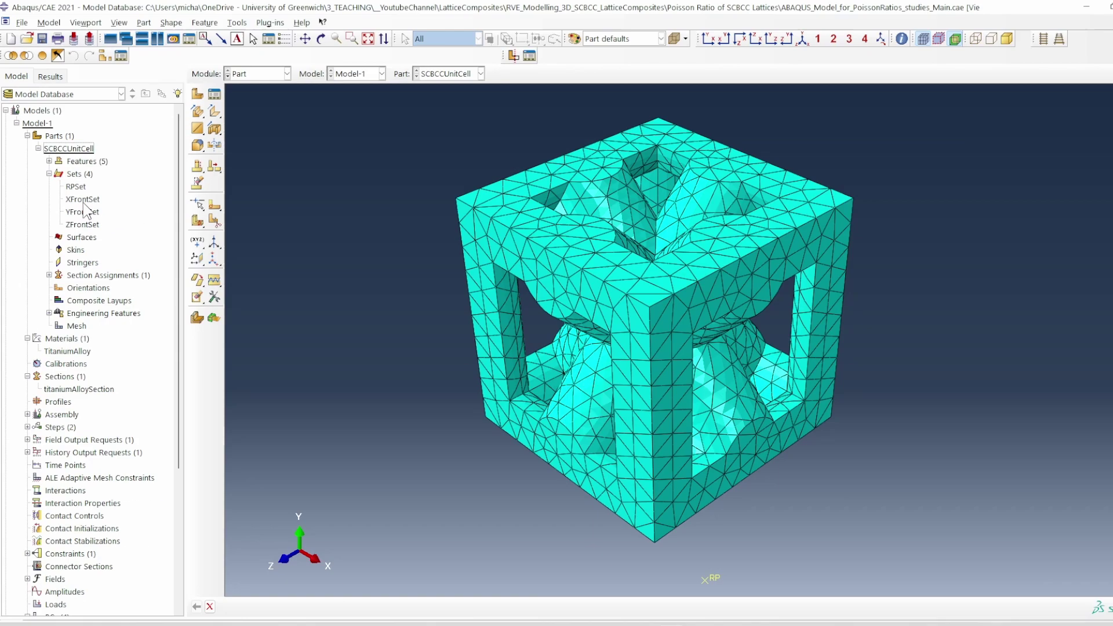
pyautogui.doubleClick(158, 226)
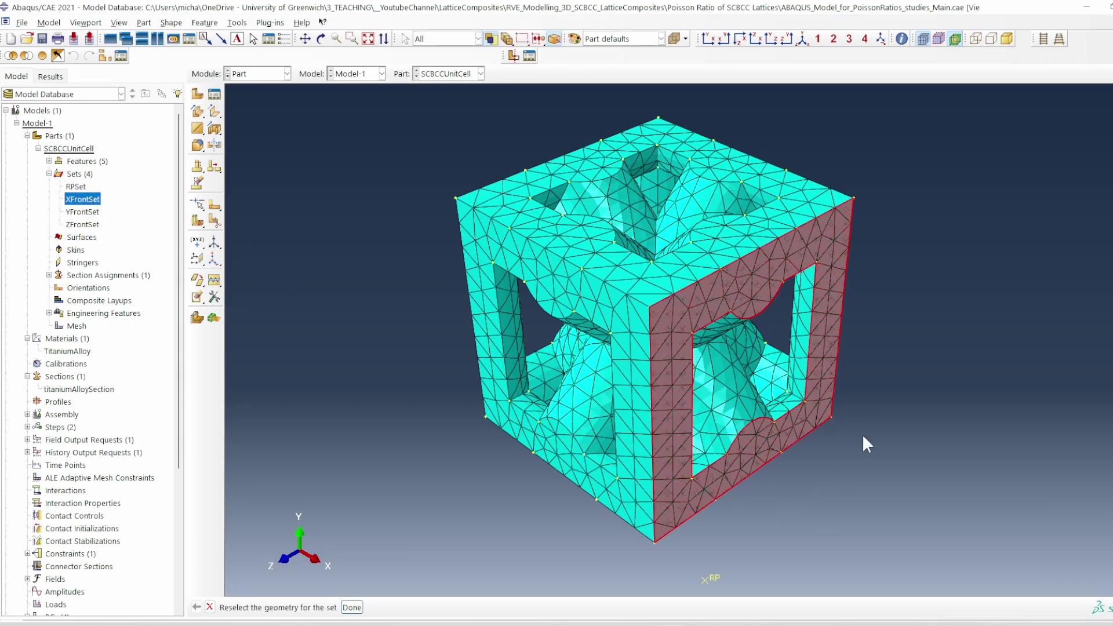
pyautogui.click(90, 213)
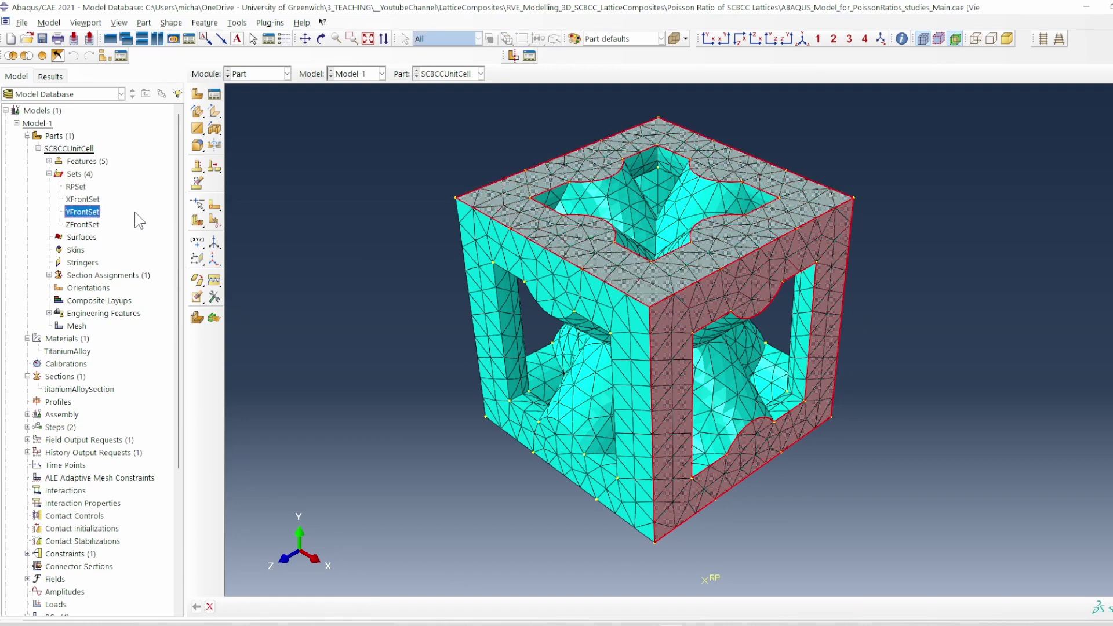
pyautogui.click(79, 225)
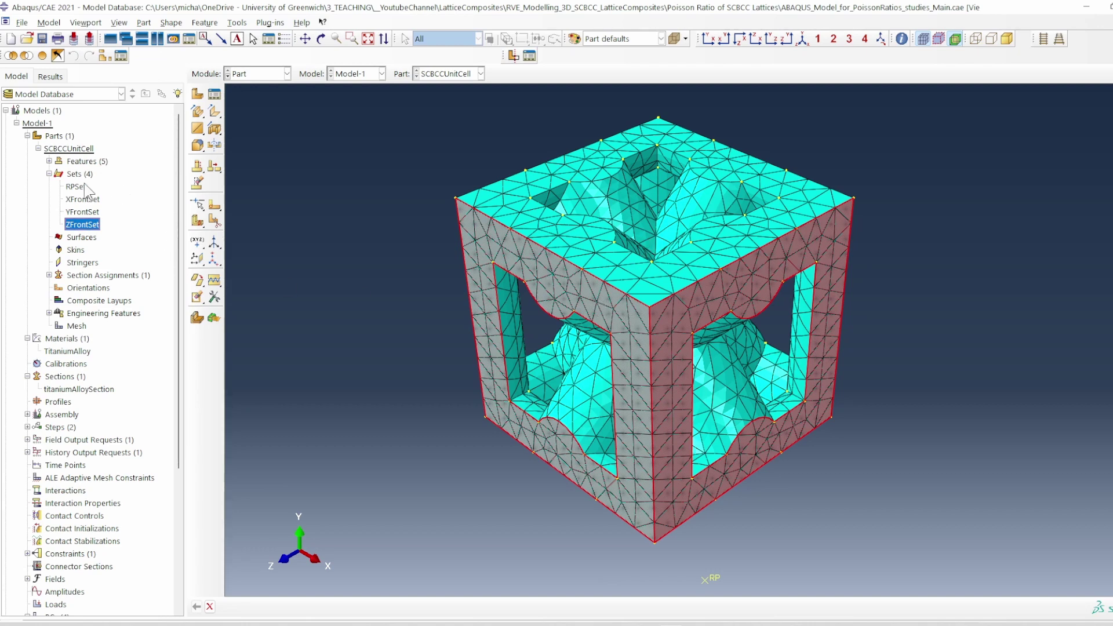
pyautogui.click(85, 187)
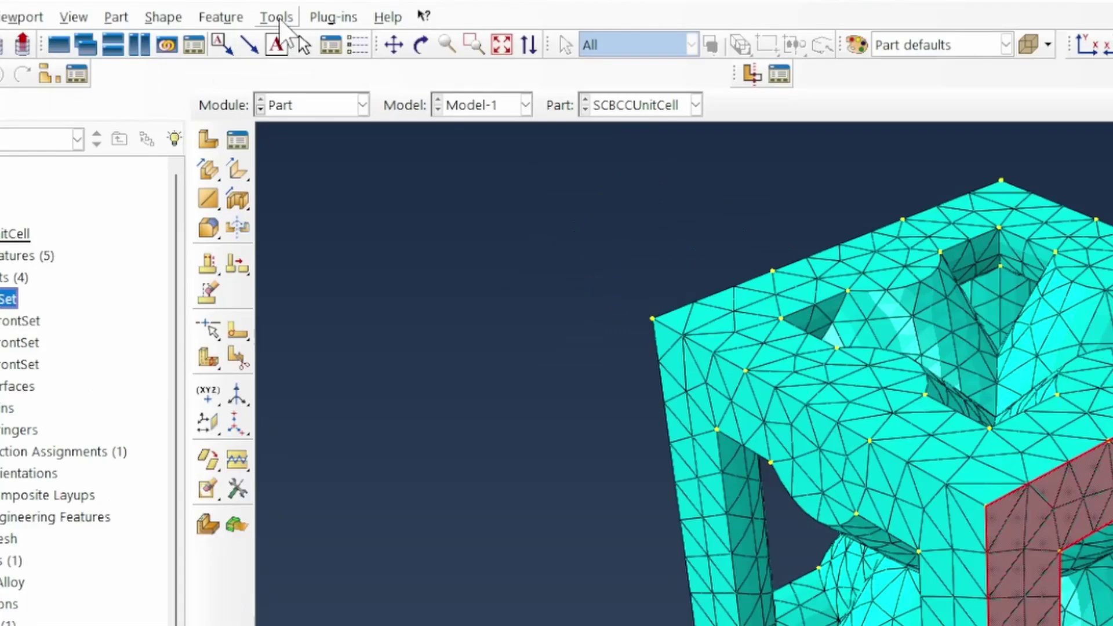
pyautogui.click(237, 22)
pyautogui.click(267, 49)
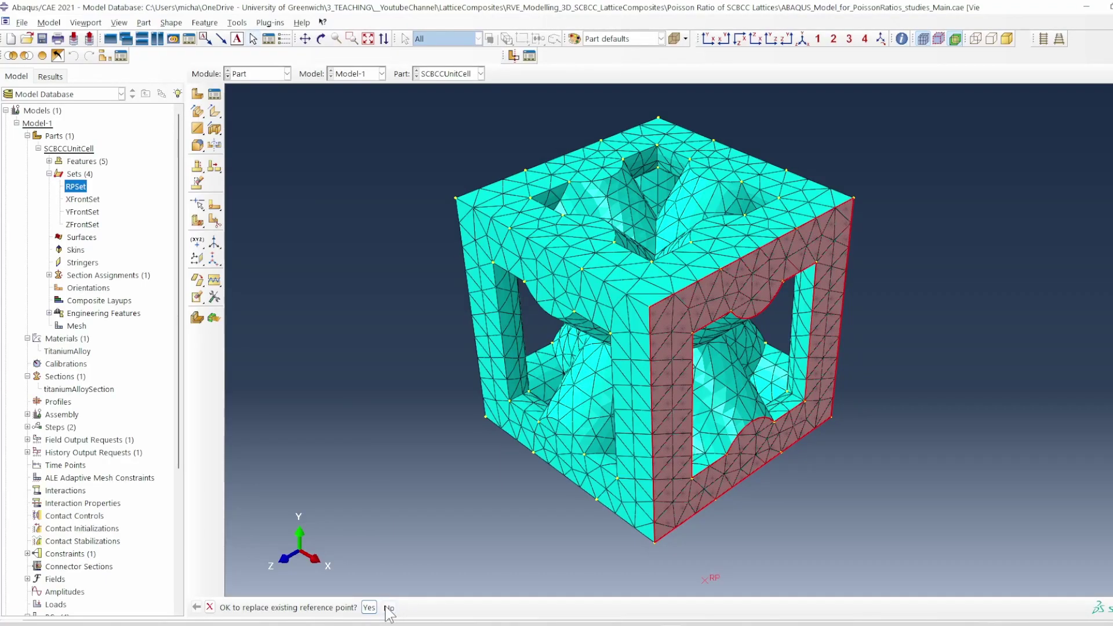
pyautogui.click(389, 607)
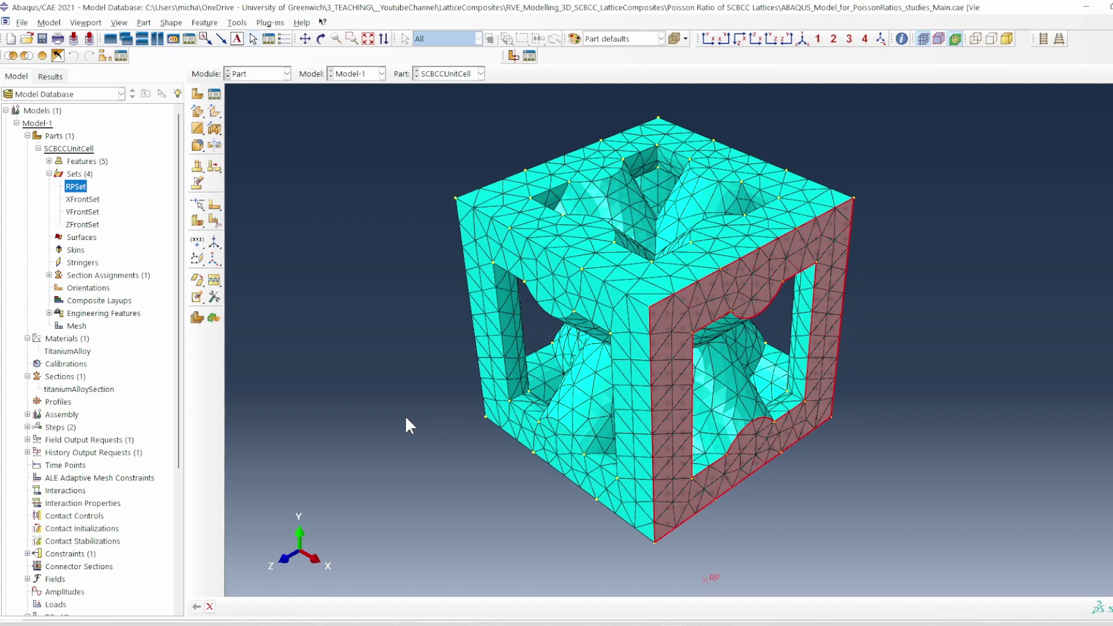
# Recheck RPSet and inspect the part's titaniumAlloySection section assignment, then collapse the part's branches
pyautogui.click(76, 188)
pyautogui.click(49, 173)
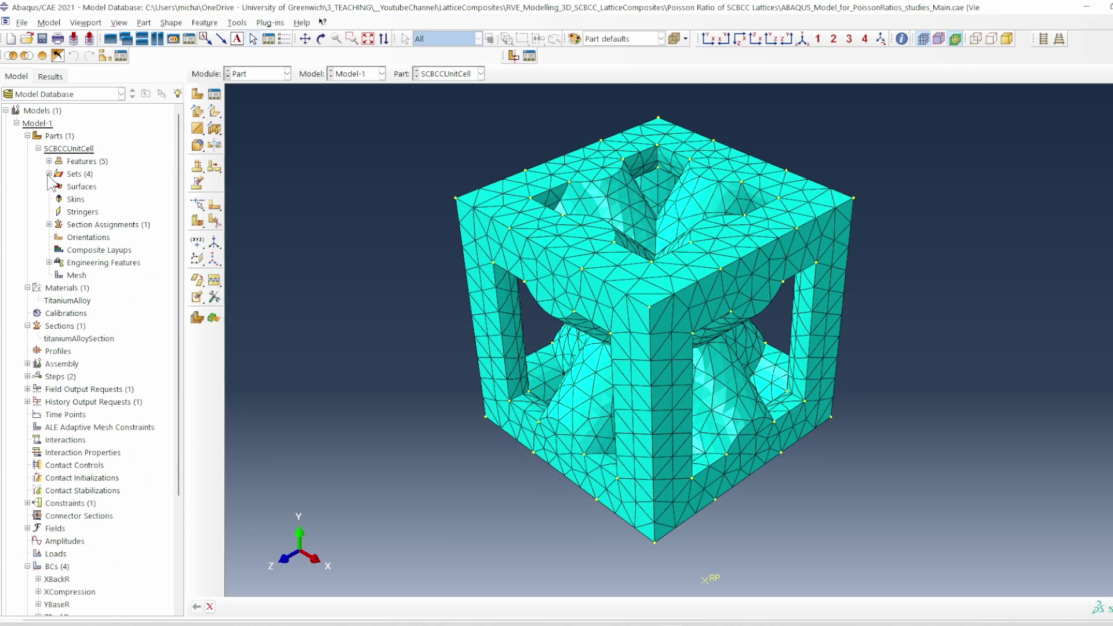
pyautogui.click(49, 224)
pyautogui.doubleClick(64, 237)
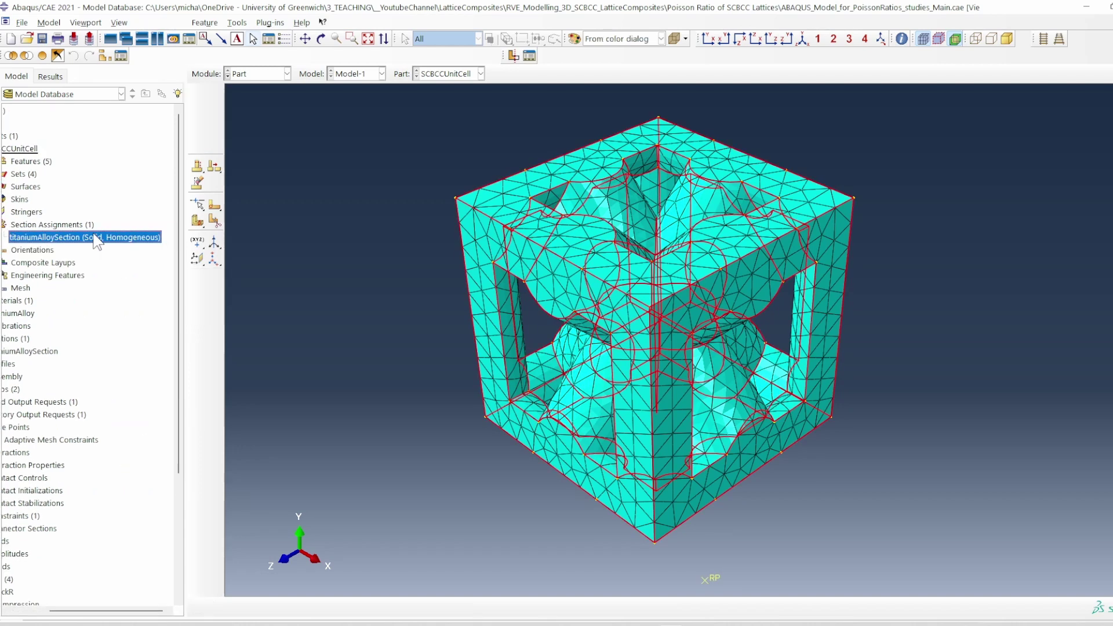
pyautogui.click(644, 275)
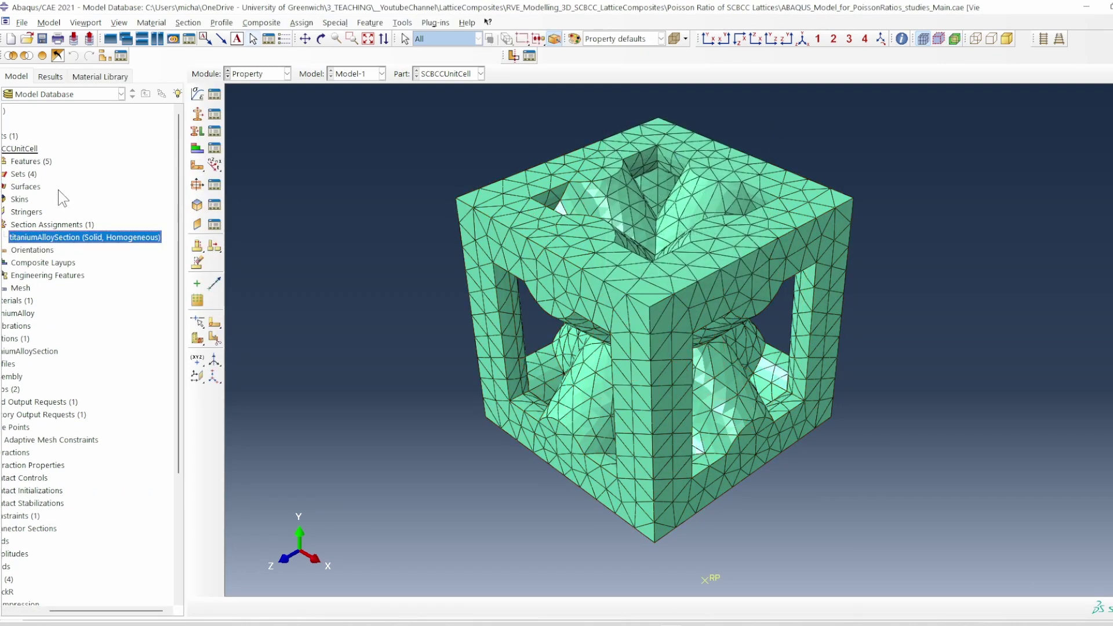
pyautogui.moveTo(113, 611); pyautogui.dragTo(8, 610)
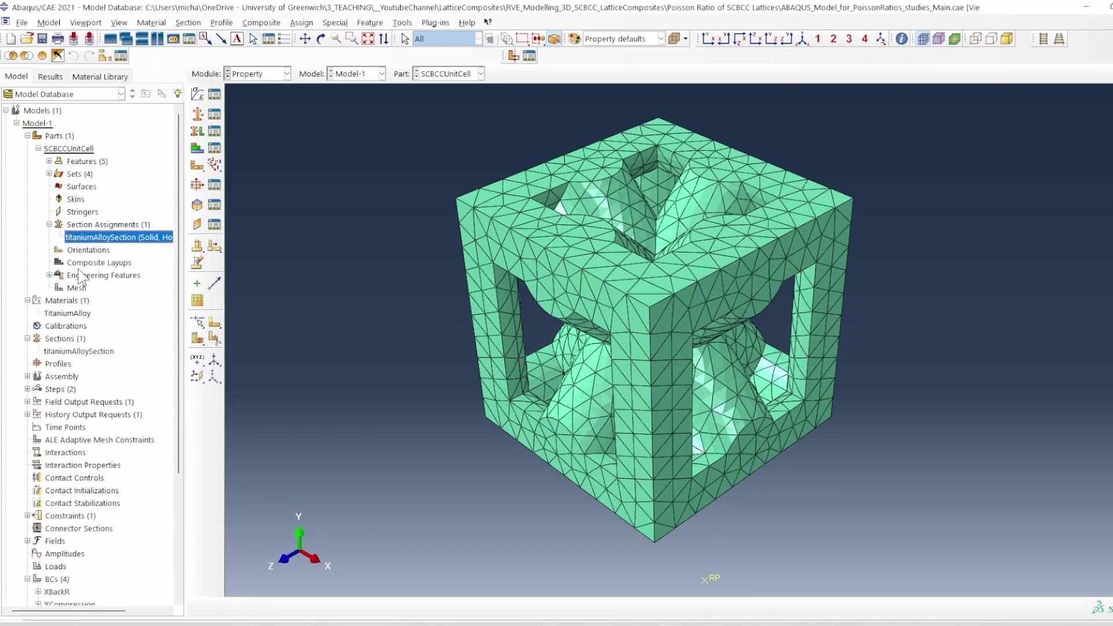
pyautogui.click(49, 224)
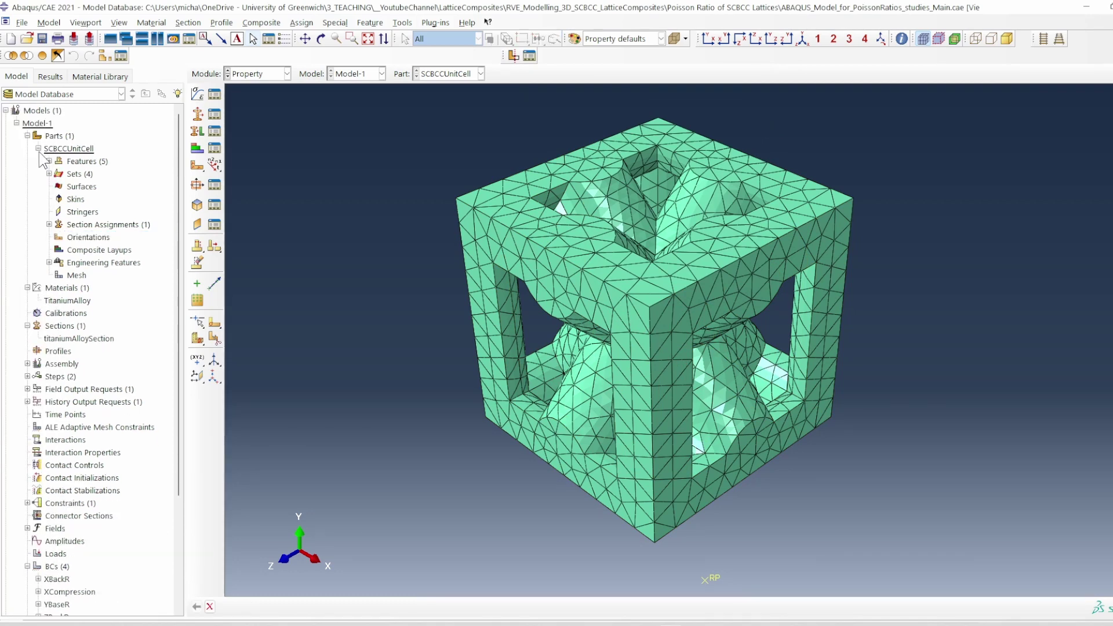
pyautogui.click(38, 148)
# Inspect the TitaniumAlloy material's density, elastic, Johnson-Cook plastic and rate-dependent definitions
pyautogui.click(61, 175)
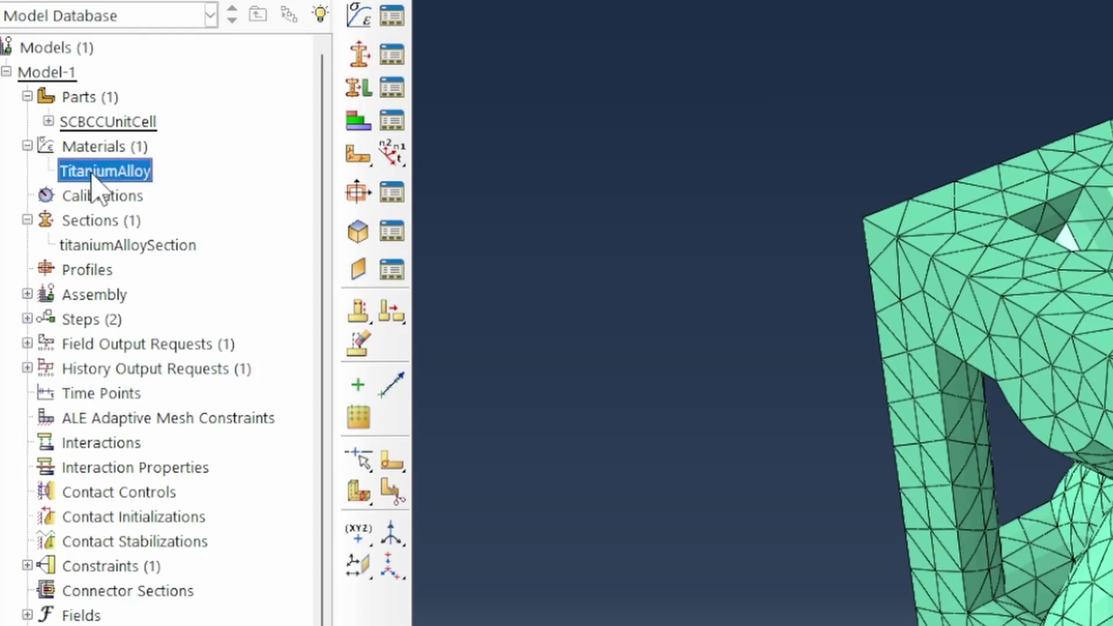
pyautogui.doubleClick(91, 174)
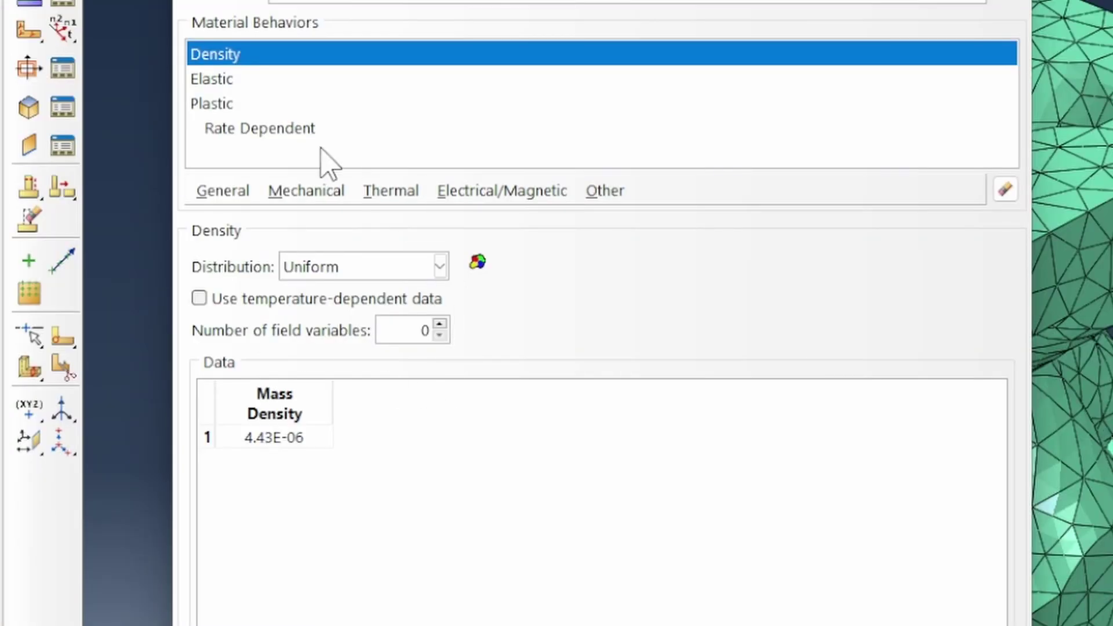
pyautogui.click(232, 82)
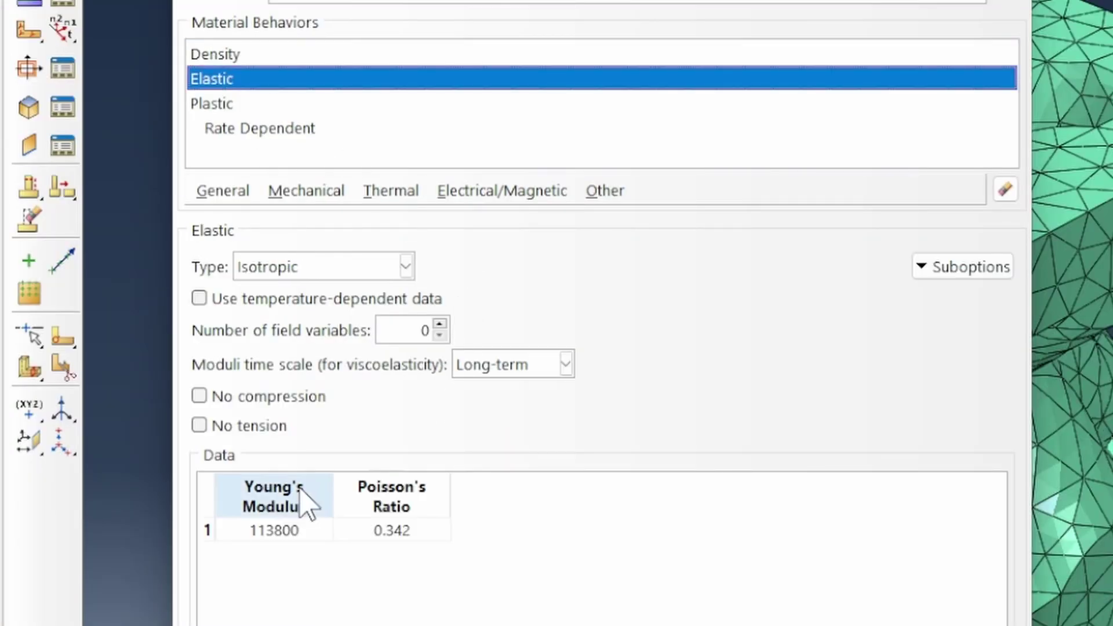
pyautogui.click(227, 104)
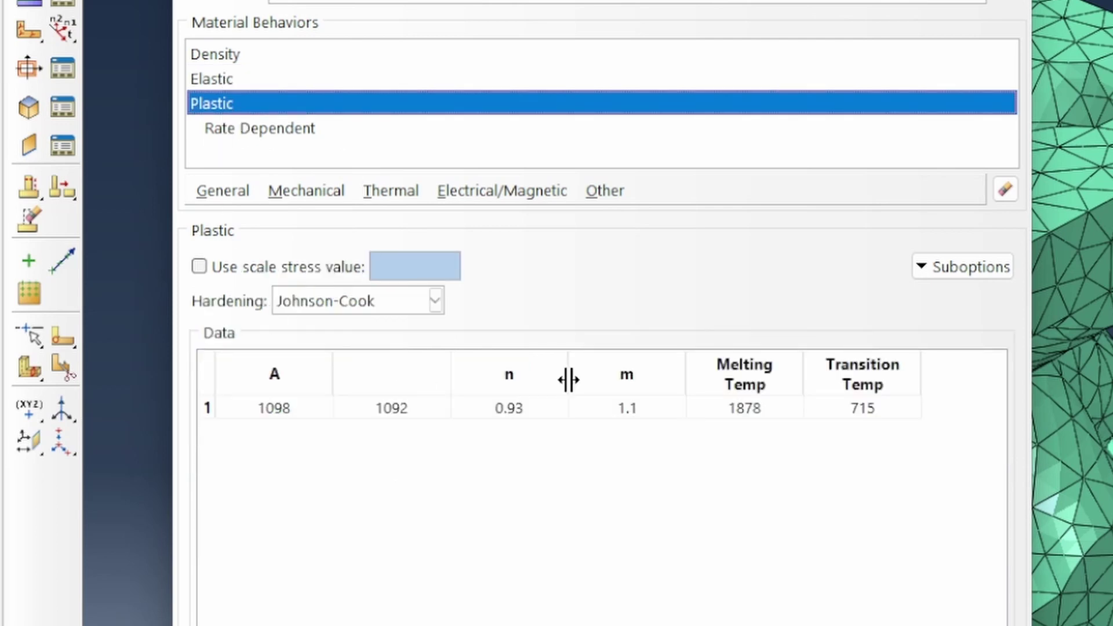
pyautogui.click(374, 302)
pyautogui.click(368, 302)
pyautogui.click(239, 130)
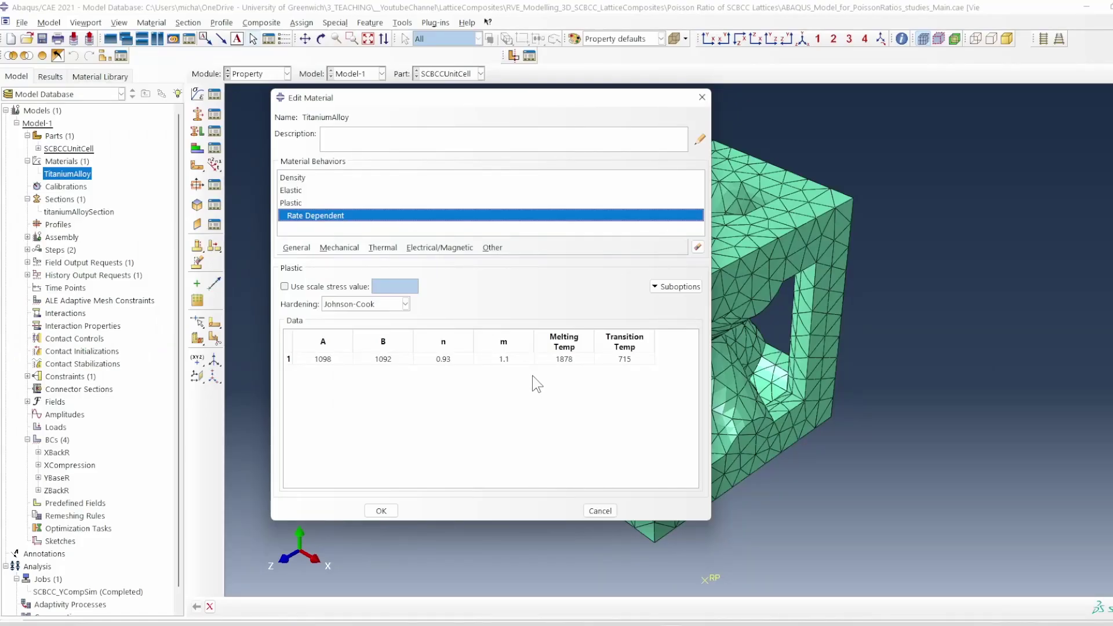
pyautogui.click(290, 191)
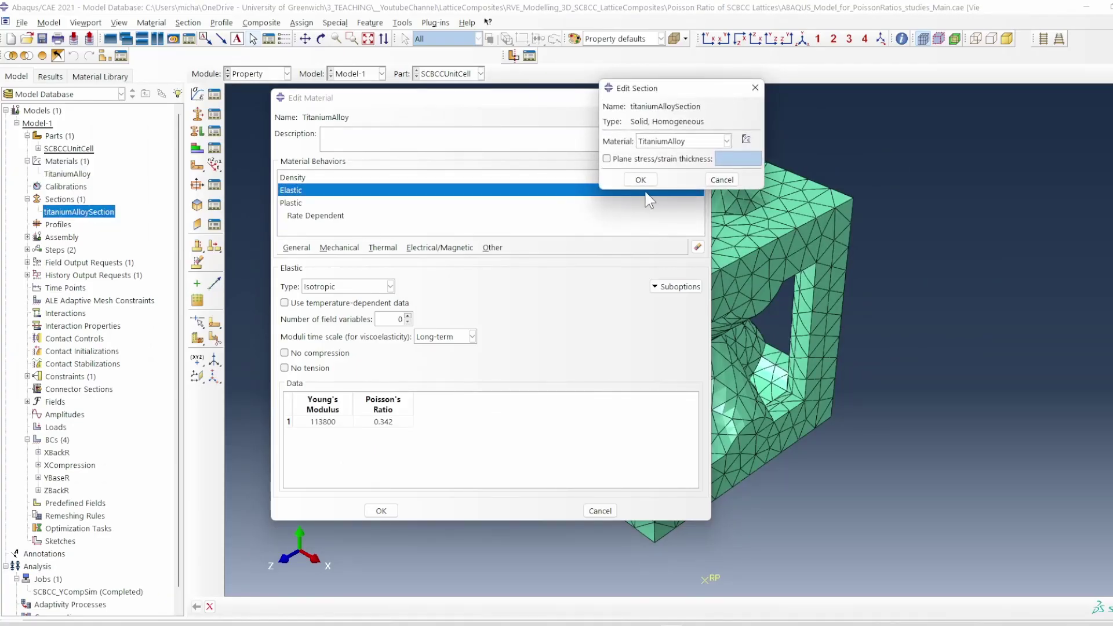
# Accept the titaniumAlloySection and TitaniumAlloy definitions and collapse the sections, materials and parts branches
pyautogui.click(641, 180)
pyautogui.click(376, 512)
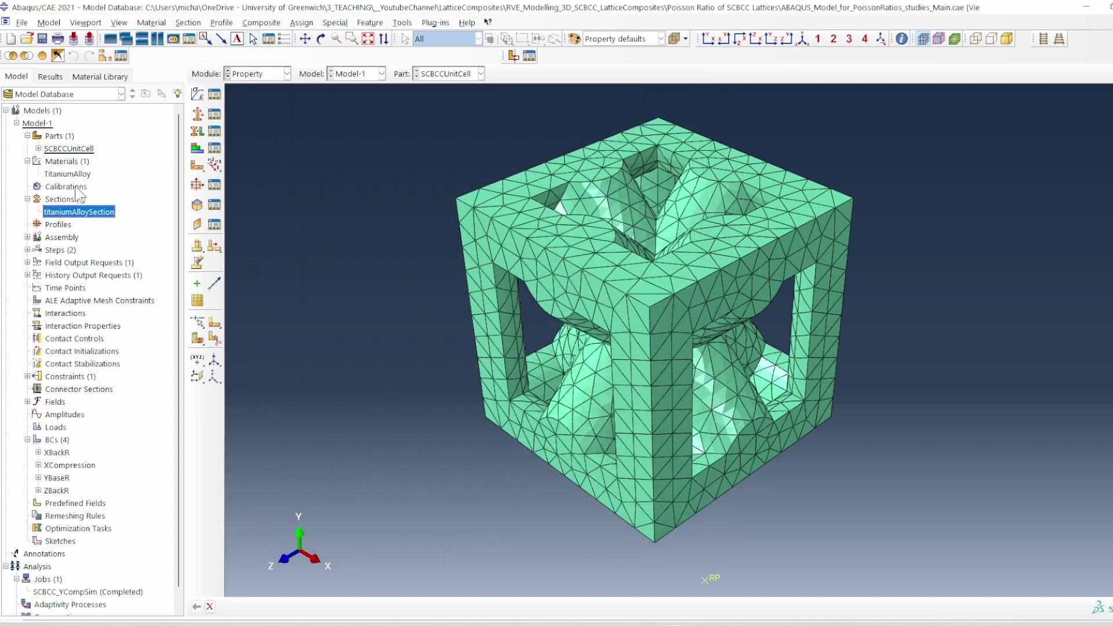
pyautogui.click(28, 199)
pyautogui.click(27, 161)
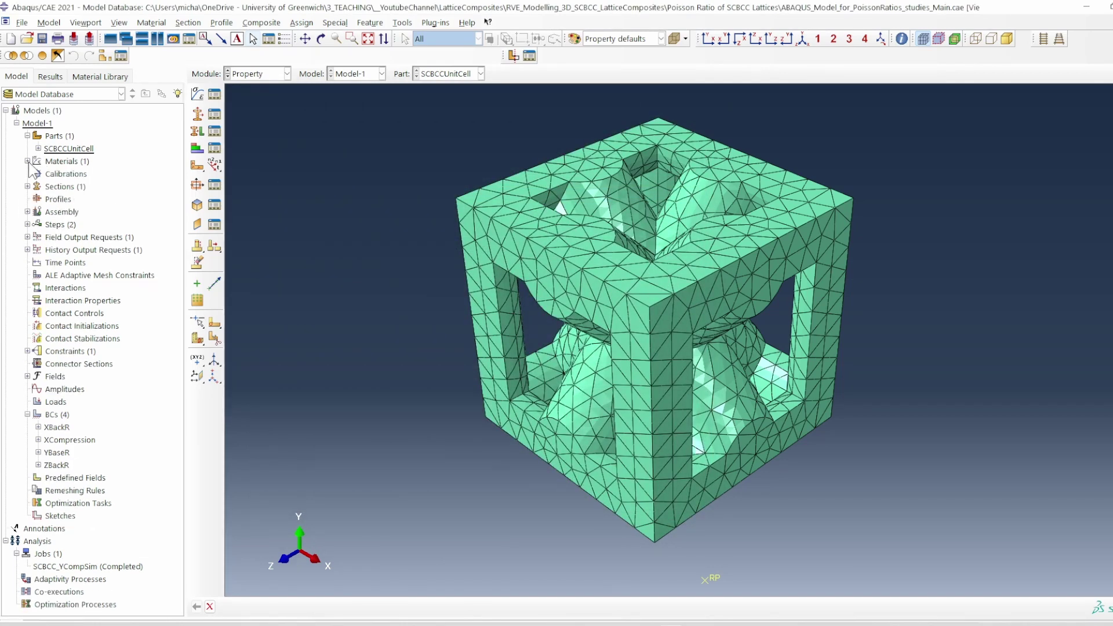
pyautogui.click(27, 135)
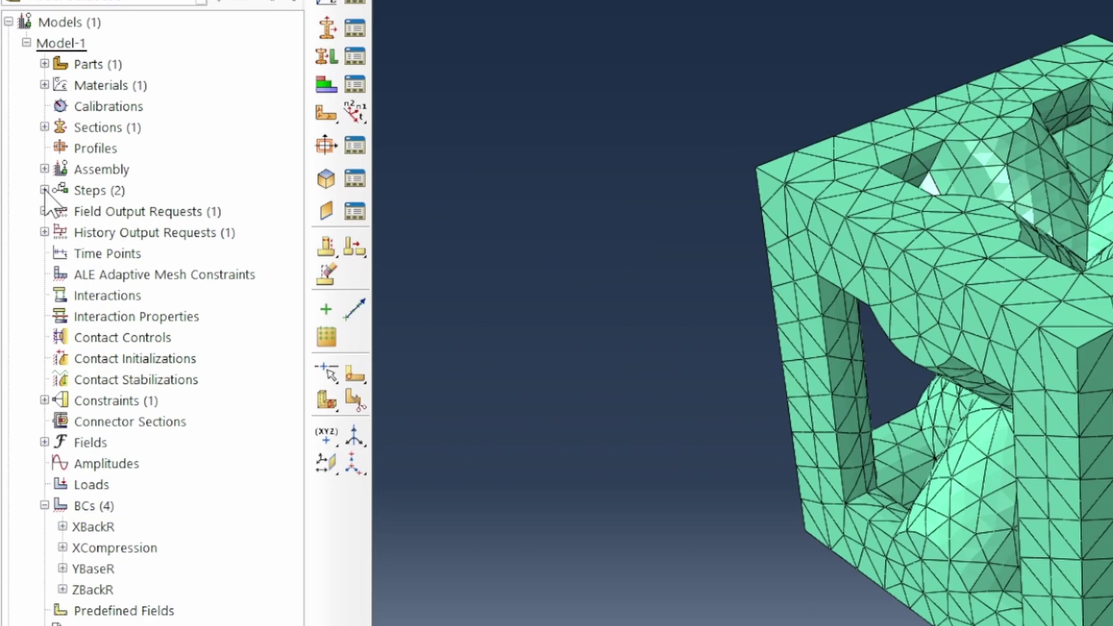
# Inspect the basic settings of the loadingStep analysis step, accept them and collapse the steps branch
pyautogui.click(27, 212)
pyautogui.click(73, 237)
pyautogui.doubleClick(119, 235)
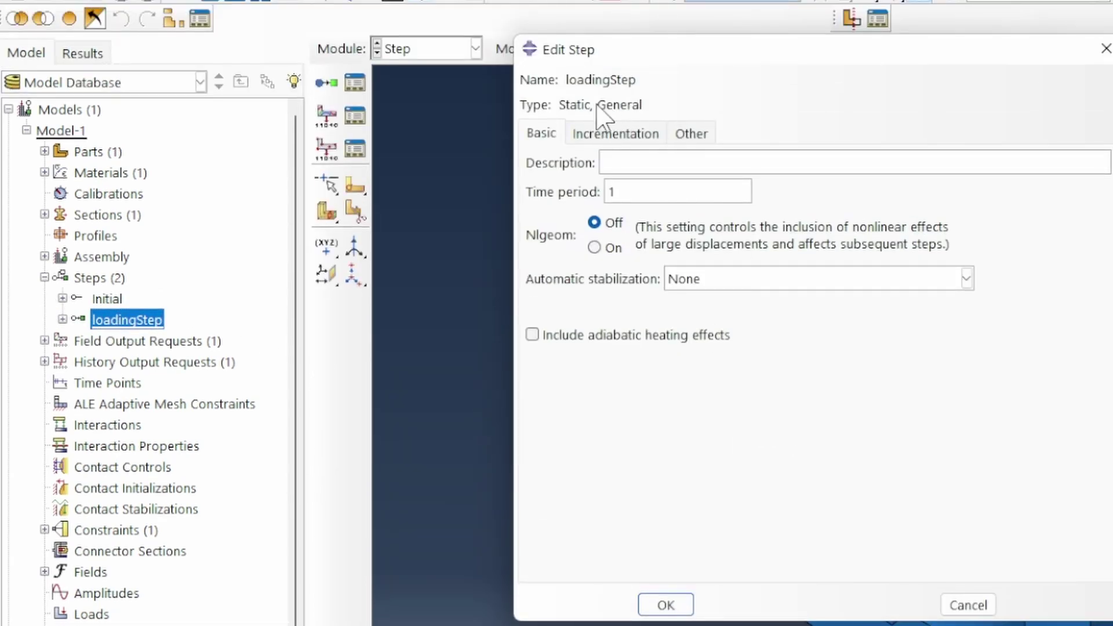
pyautogui.click(663, 603)
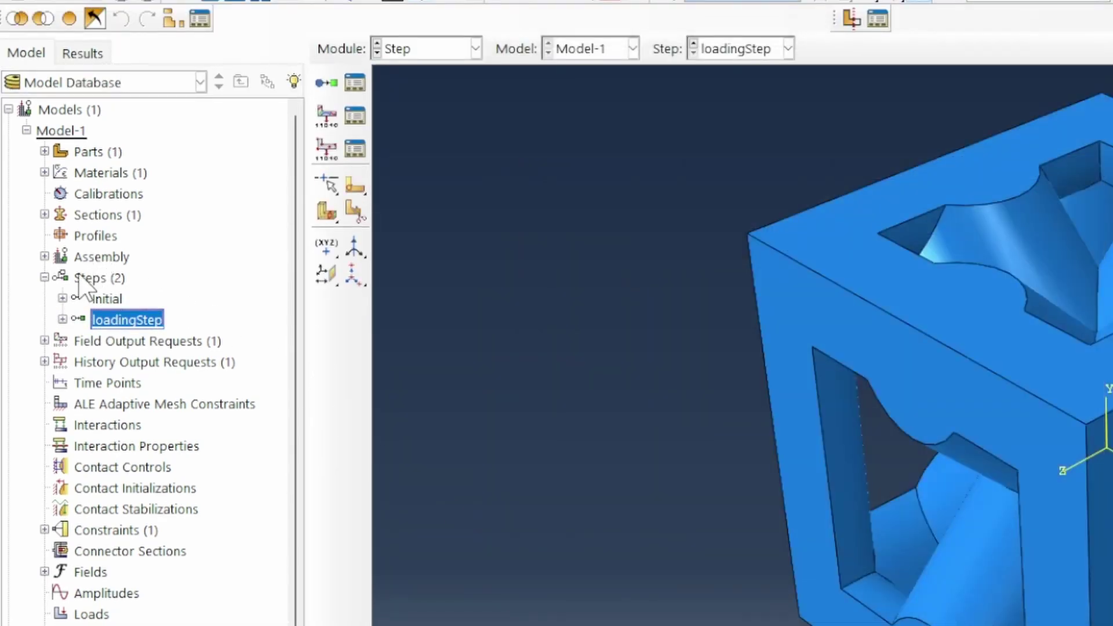
pyautogui.click(44, 278)
# Inspect the RPHO history output request's RPSet domain and its reaction force and displacement variables, then close the request
pyautogui.click(44, 320)
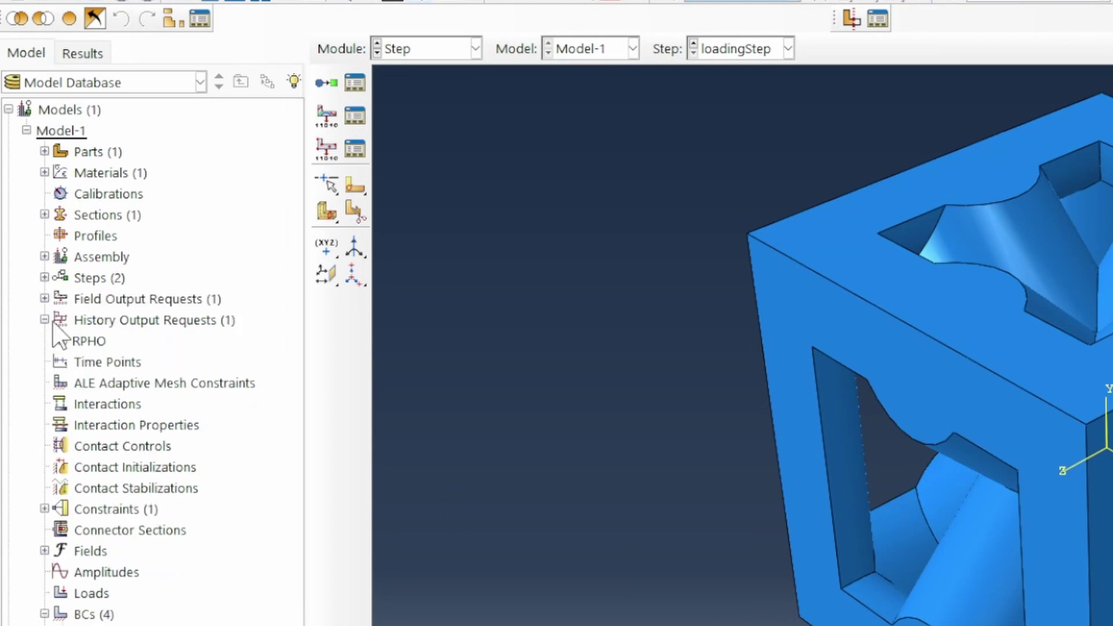
pyautogui.click(88, 341)
pyautogui.doubleClick(88, 341)
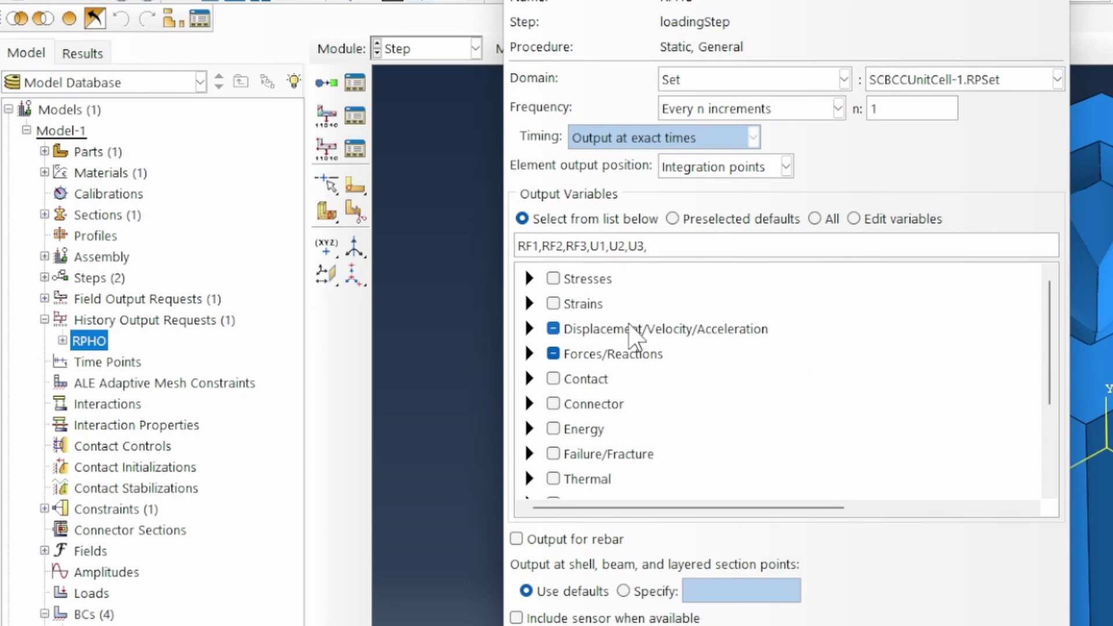
pyautogui.click(529, 328)
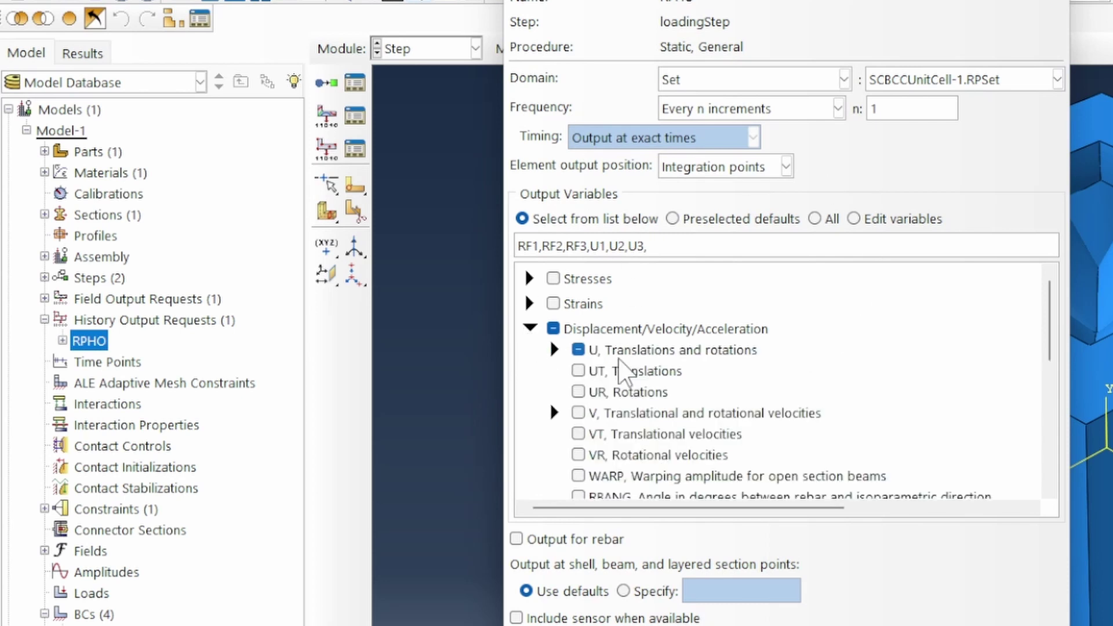
pyautogui.moveTo(518, 246); pyautogui.dragTo(591, 245)
pyautogui.moveTo(661, 247); pyautogui.dragTo(589, 245)
pyautogui.click(729, 80)
pyautogui.click(730, 81)
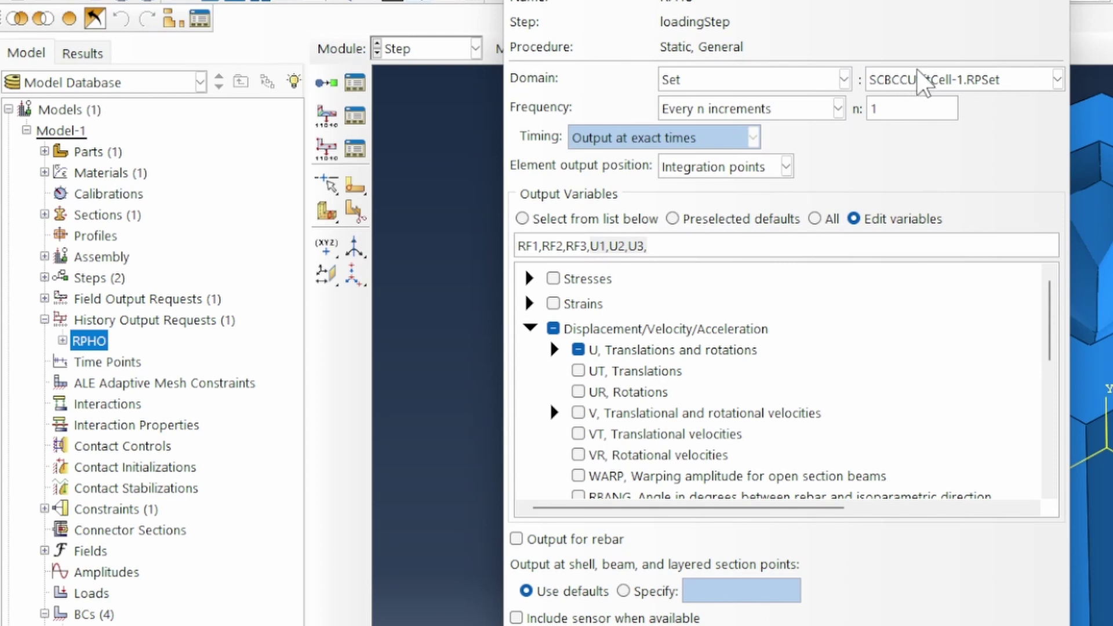
pyautogui.click(529, 328)
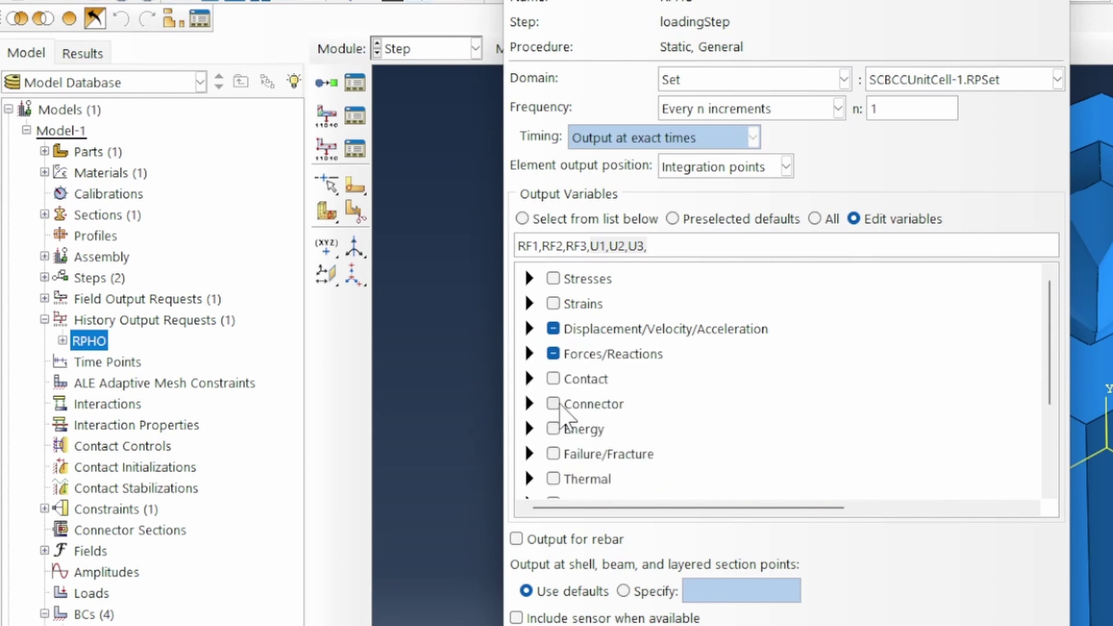
pyautogui.click(641, 613)
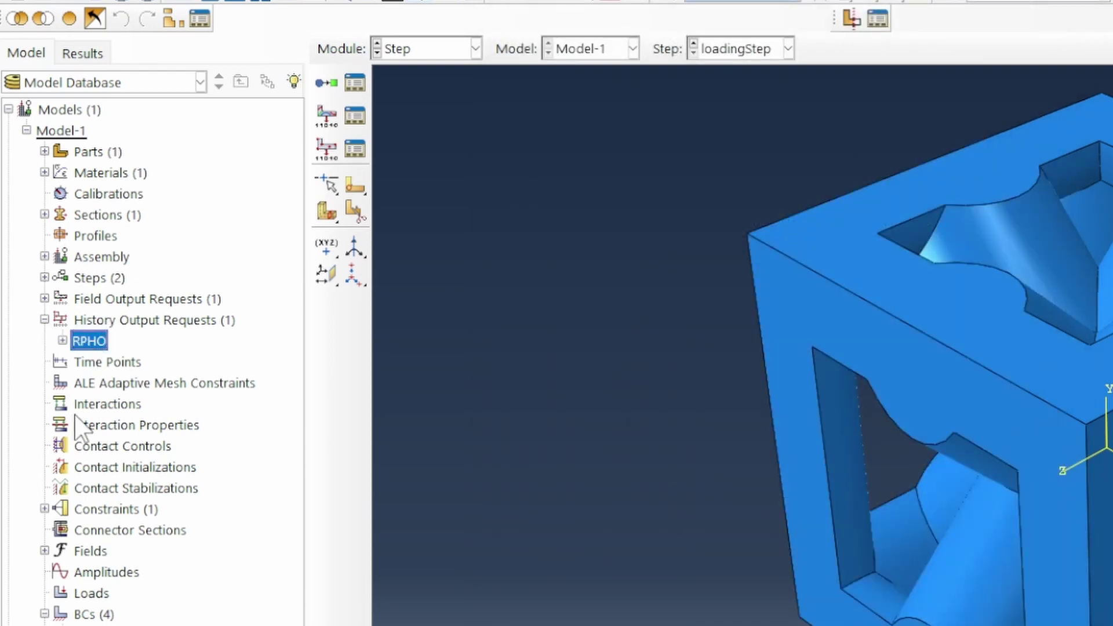
# Open the constraintEqn equation constraint and examine its terms alongside the constrained nodes on the unit cell
pyautogui.click(44, 509)
pyautogui.click(112, 530)
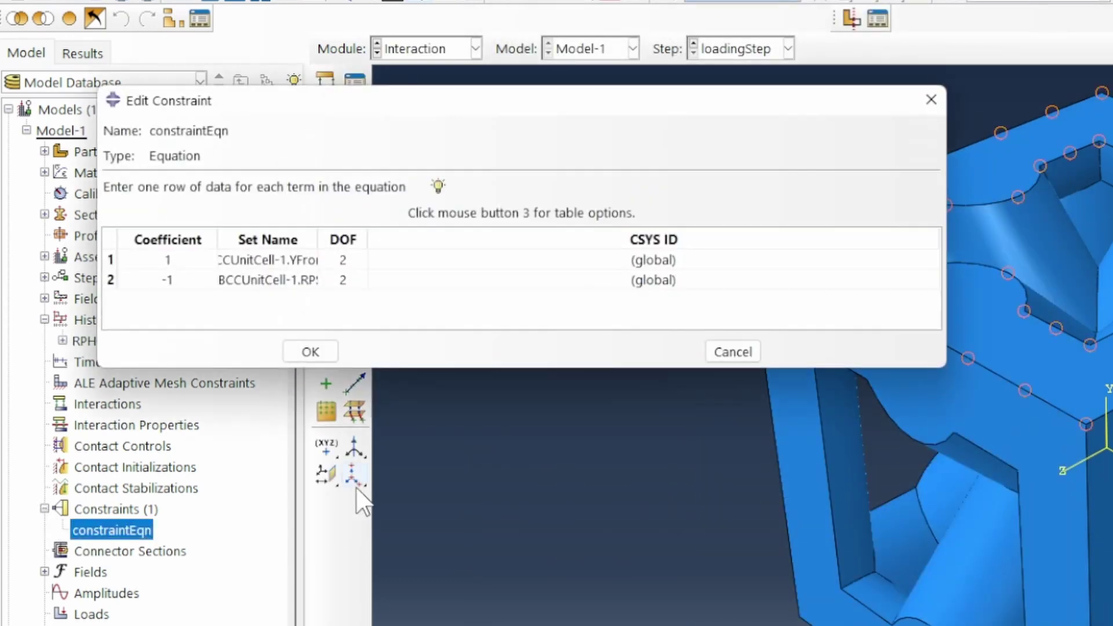
pyautogui.moveTo(657, 110); pyautogui.dragTo(570, 80)
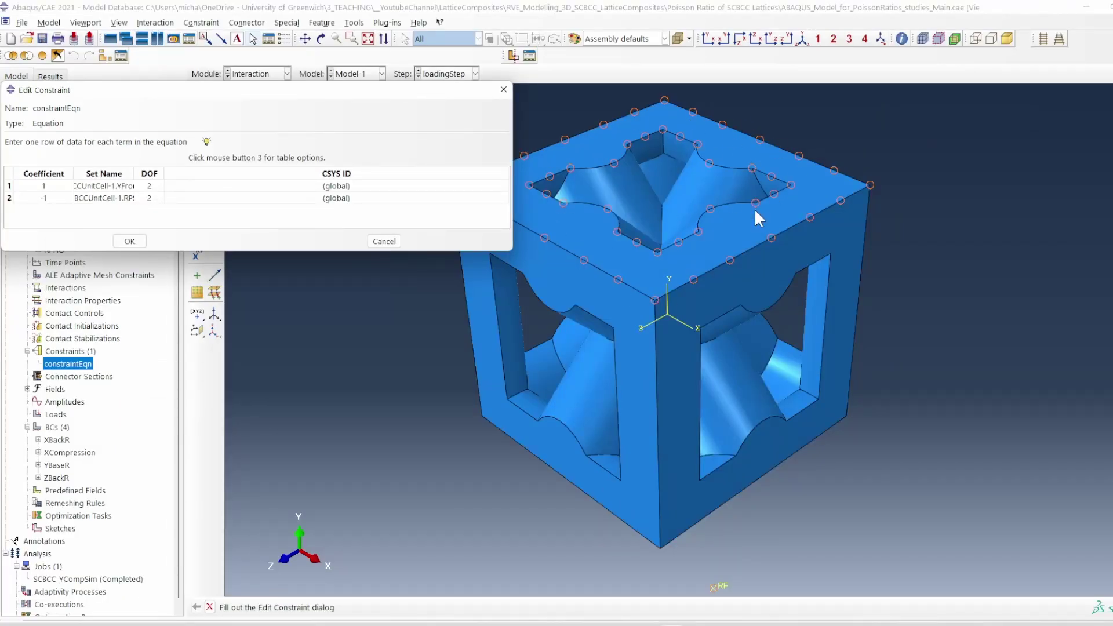
pyautogui.scroll(-2, 755, 207)
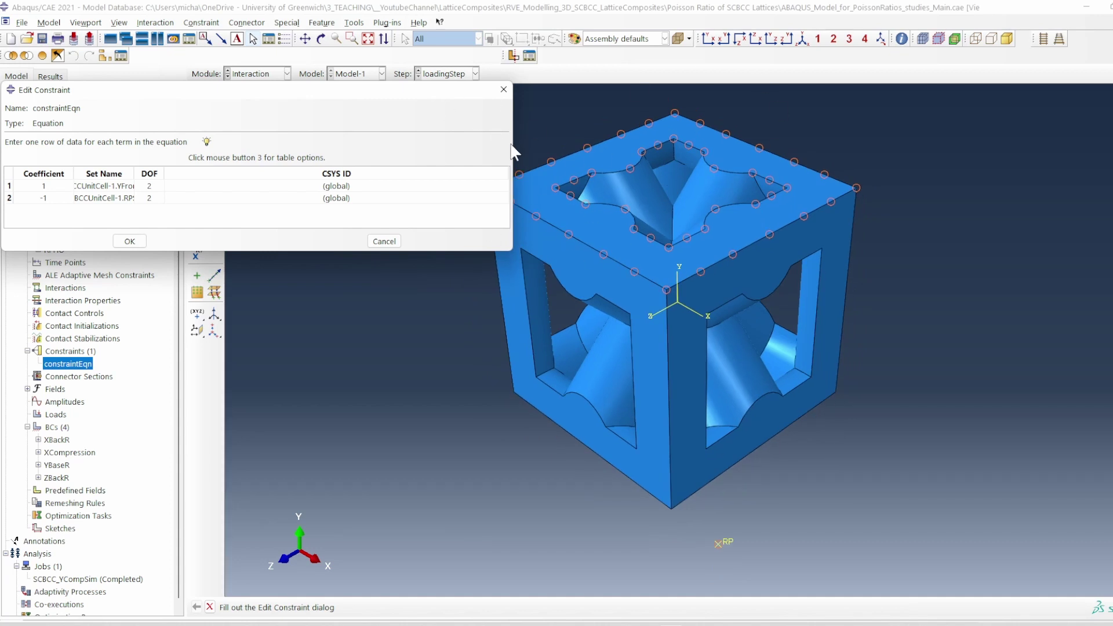
pyautogui.moveTo(513, 139); pyautogui.dragTo(280, 139)
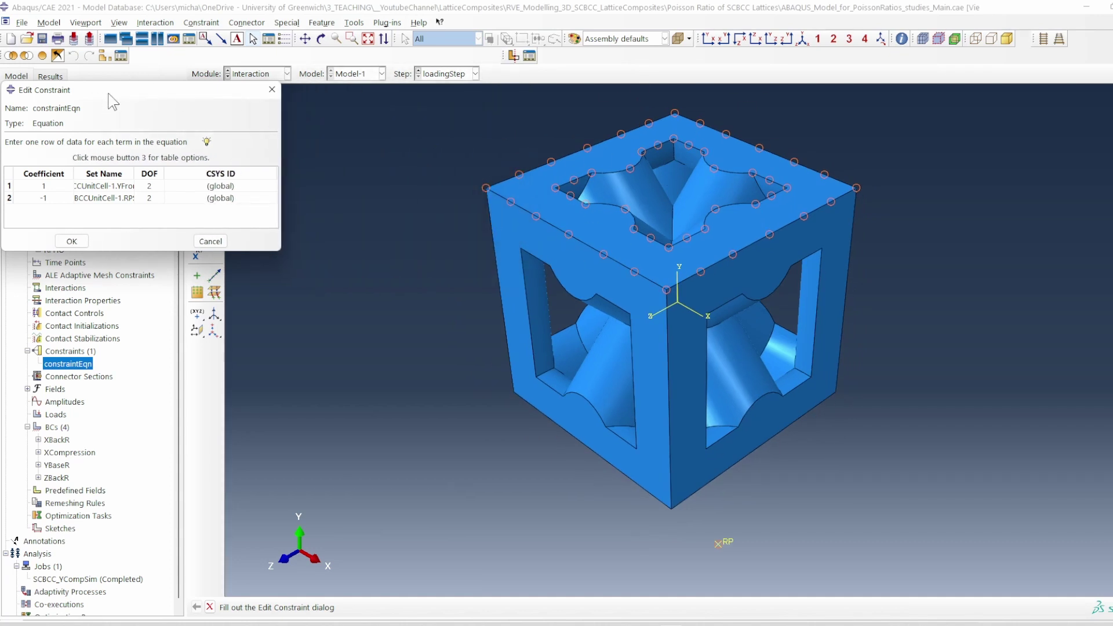
pyautogui.moveTo(109, 94); pyautogui.dragTo(298, 104)
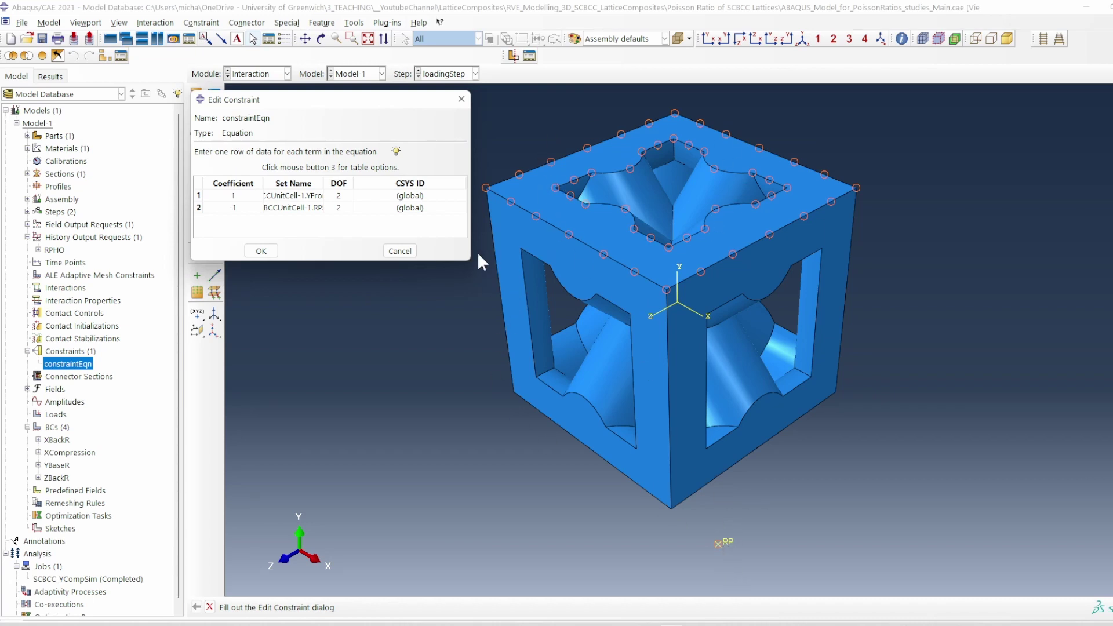
# Check the full set names and degrees of freedom in constraintEqn's two terms, then close the constraint without changes
pyautogui.moveTo(470, 253); pyautogui.dragTo(788, 253)
pyautogui.moveTo(326, 183); pyautogui.dragTo(440, 183)
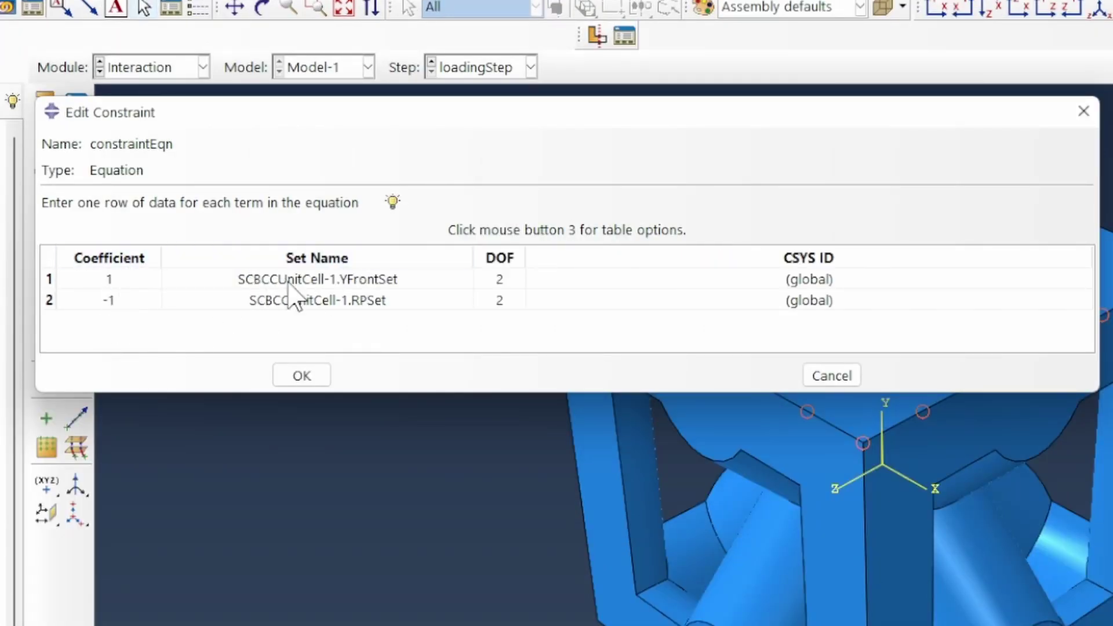
pyautogui.click(351, 301)
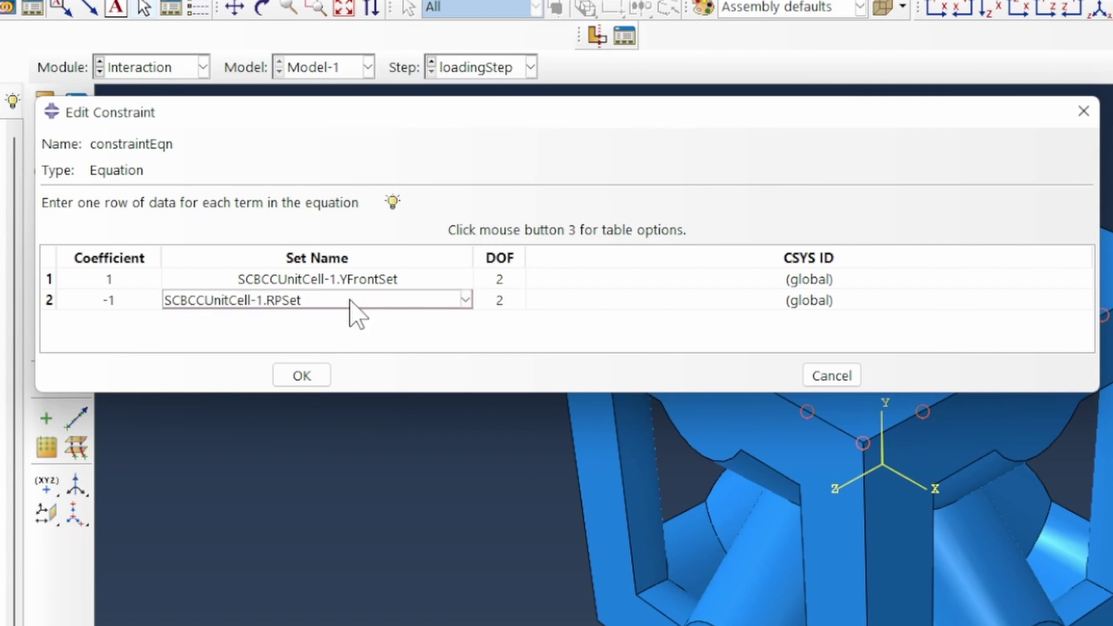
pyautogui.click(374, 342)
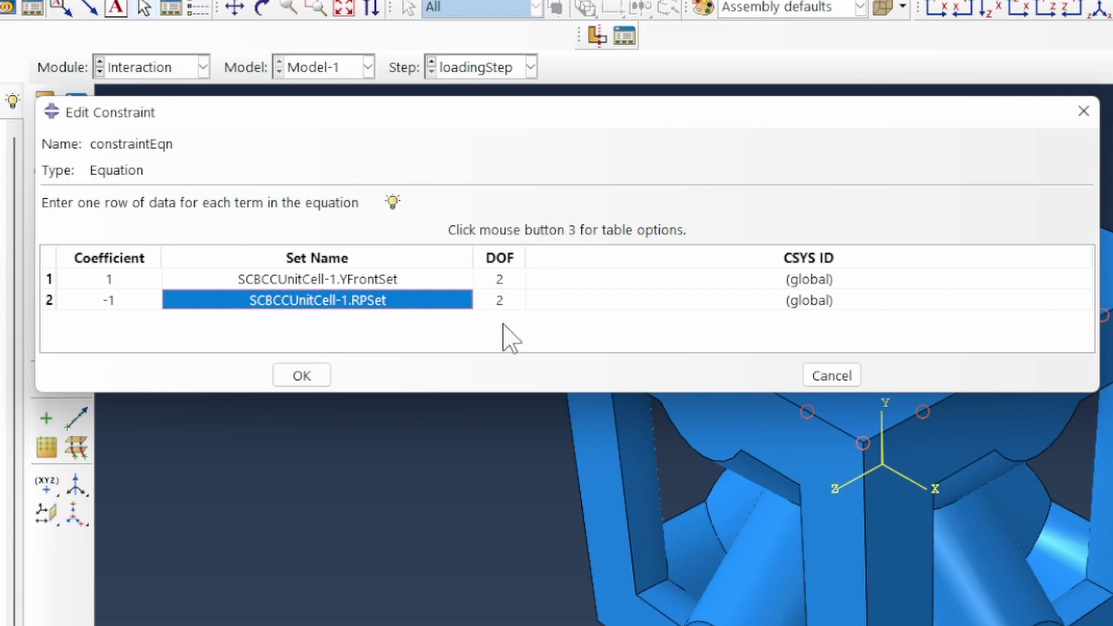
pyautogui.click(838, 376)
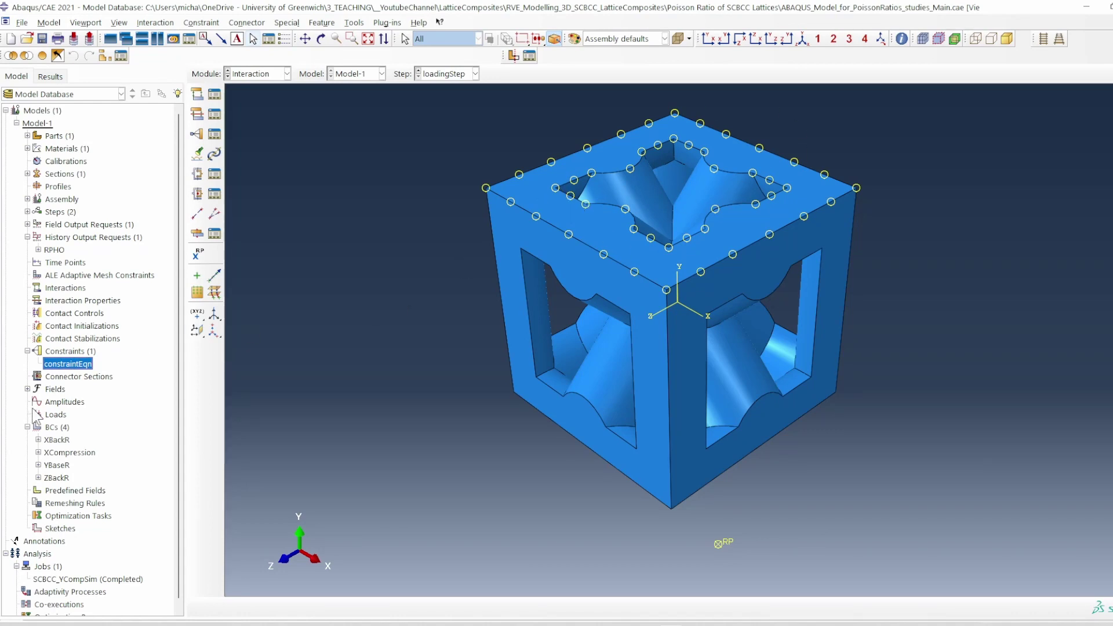
# Inspect the XBackR, YBaseR and ZBackR displacement boundary conditions one after another, accepting each unchanged
pyautogui.scroll(-1, 56, 439)
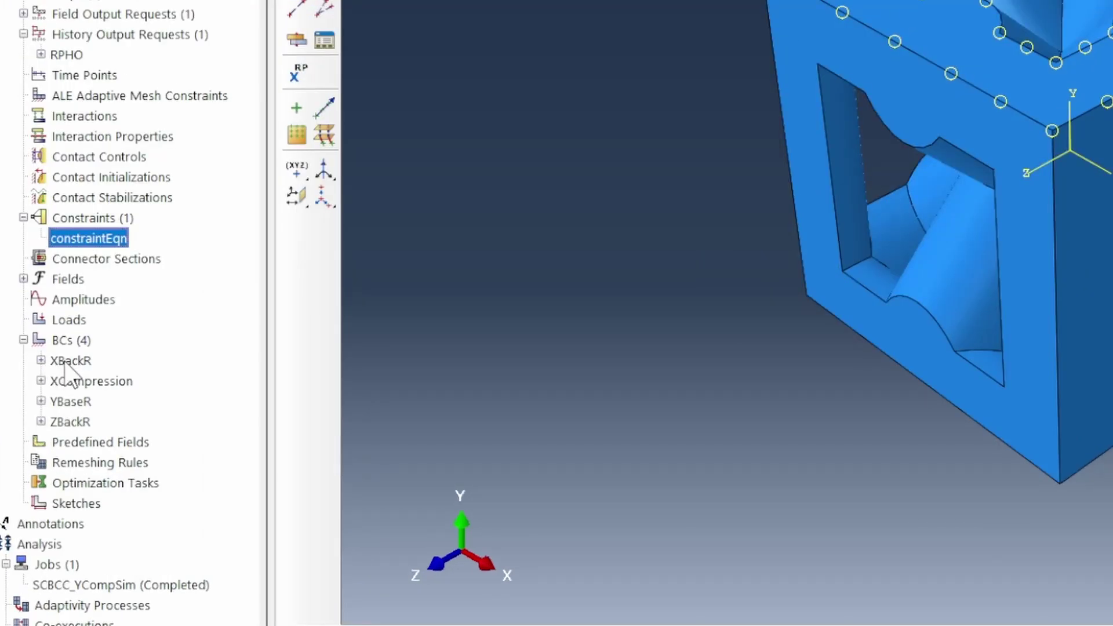
pyautogui.doubleClick(71, 361)
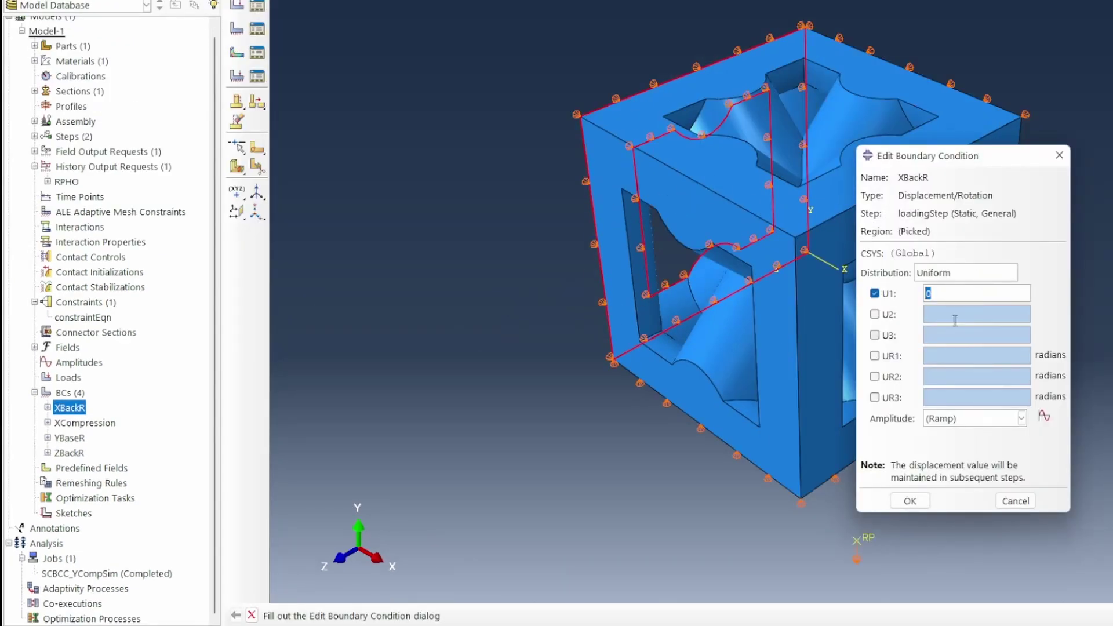
pyautogui.click(910, 501)
pyautogui.click(77, 439)
pyautogui.doubleClick(77, 438)
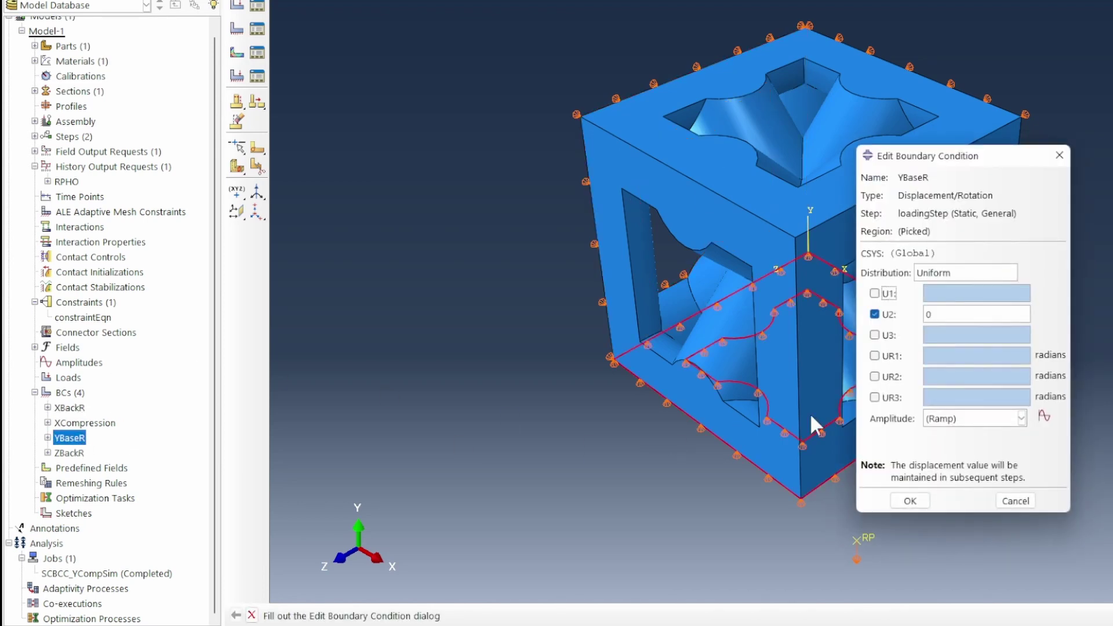
pyautogui.click(910, 492)
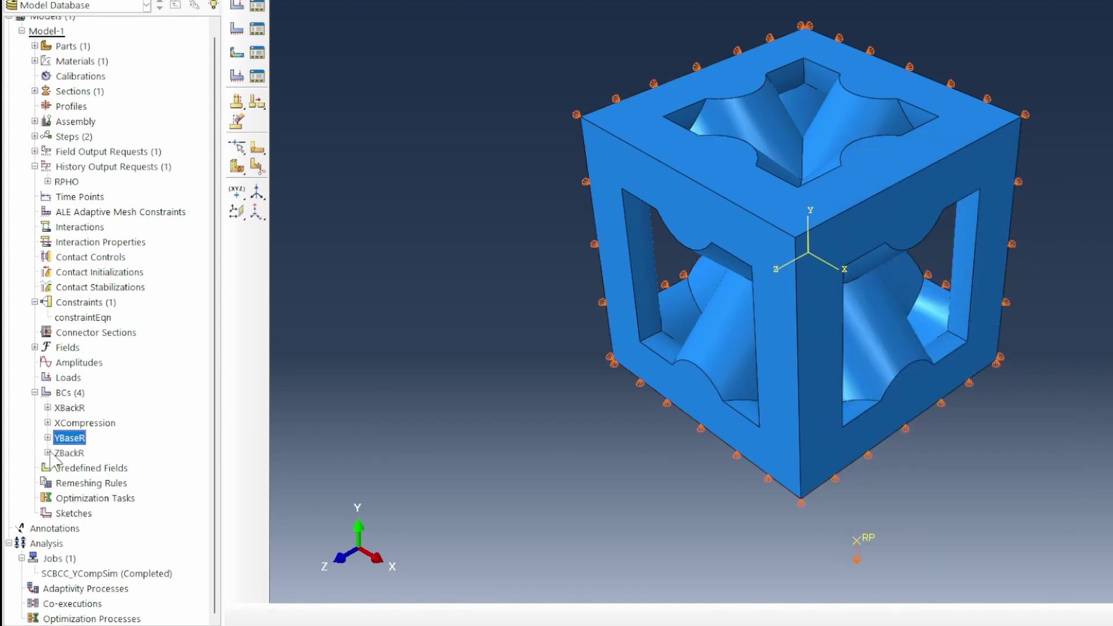
pyautogui.doubleClick(69, 453)
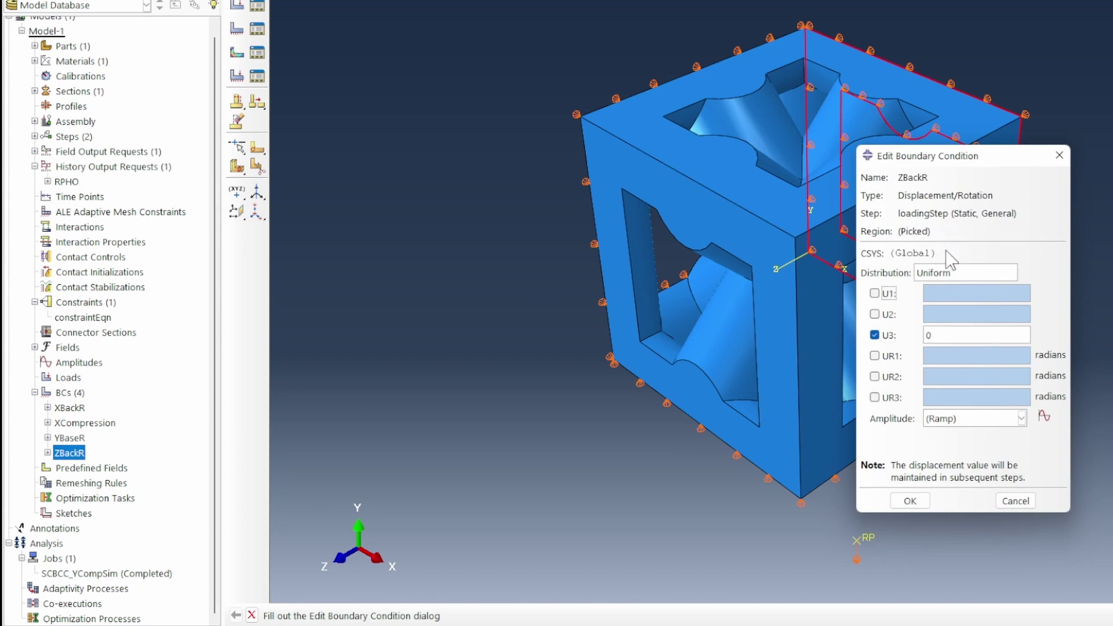
pyautogui.click(910, 500)
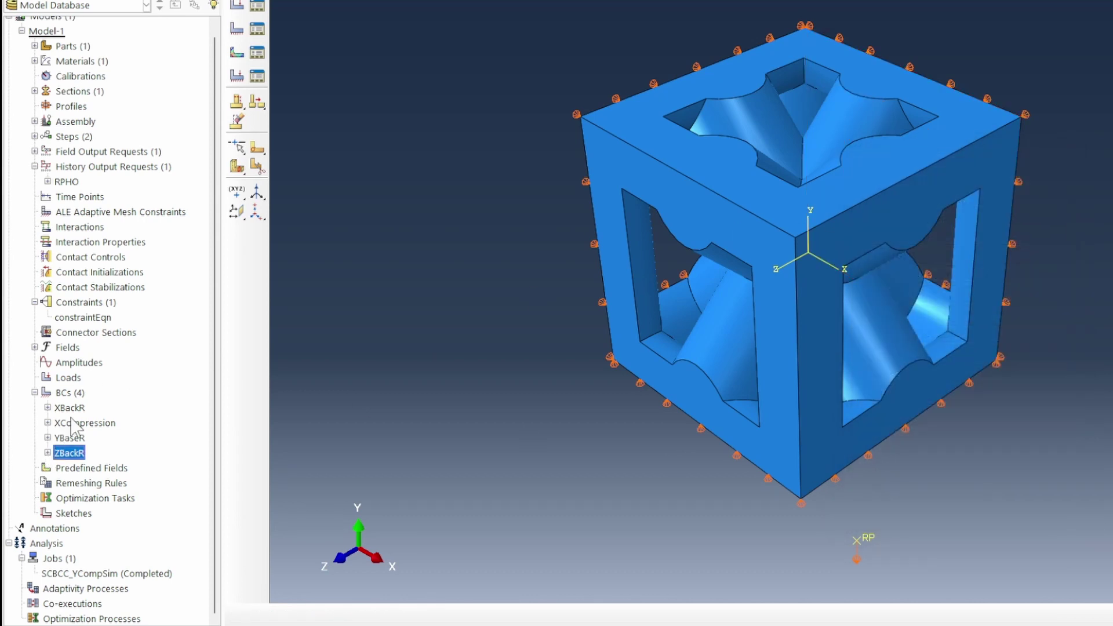
# Inspect the XCompression boundary condition's displacement at the reference point set, then close it without changes
pyautogui.rightClick(71, 427)
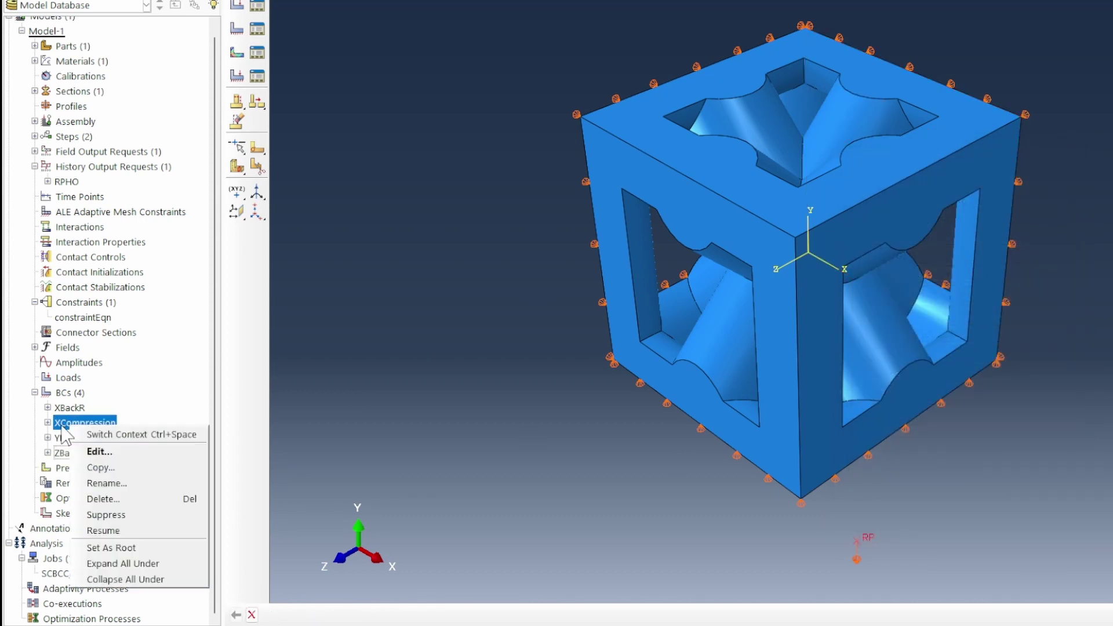
pyautogui.click(99, 450)
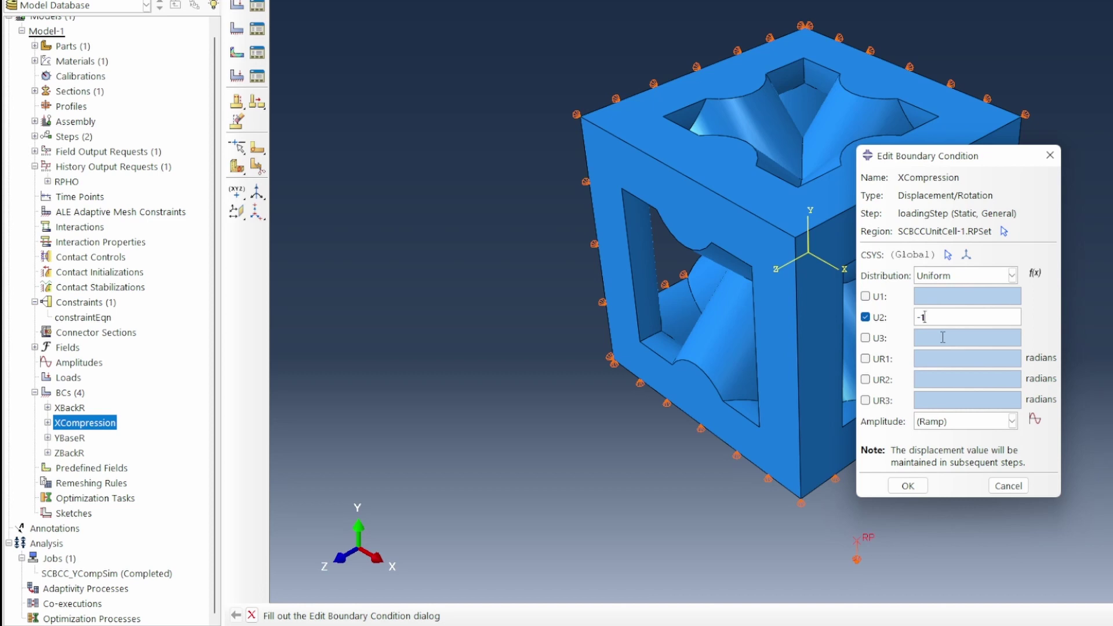
pyautogui.click(1007, 487)
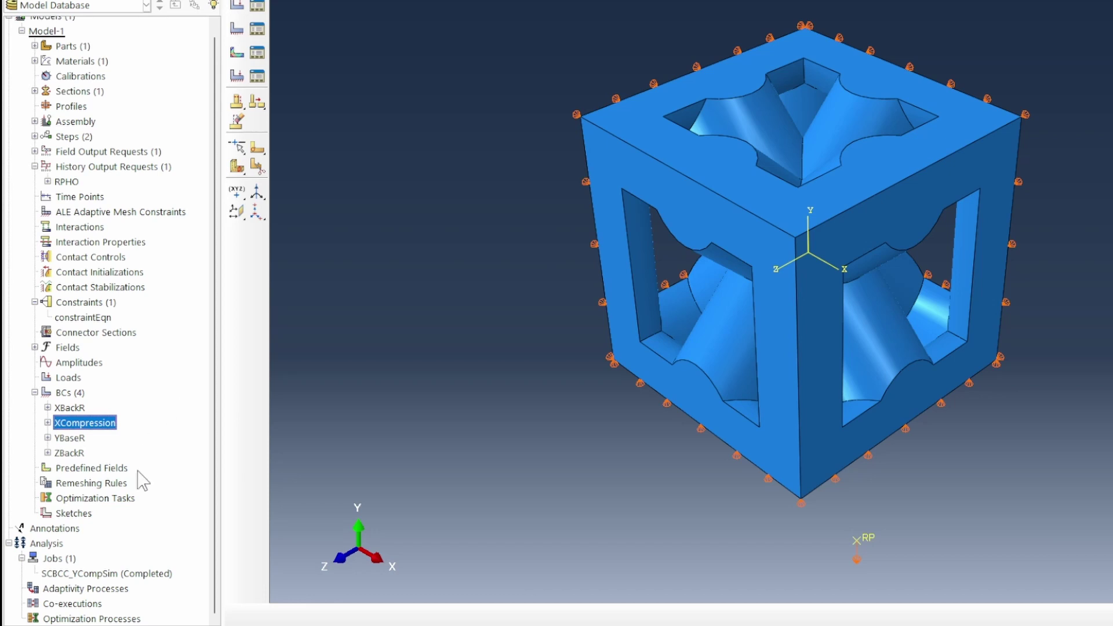
# Open the results of the SCBCC_YCompSim job and start creating XY data from ODB field output
pyautogui.click(104, 575)
pyautogui.rightClick(105, 576)
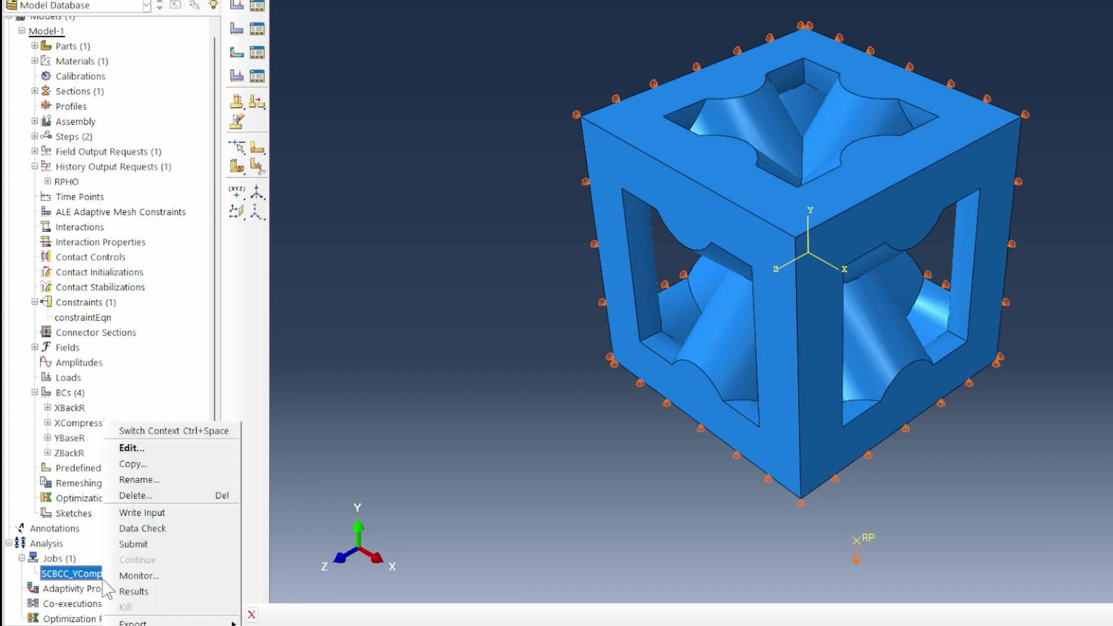
pyautogui.click(143, 592)
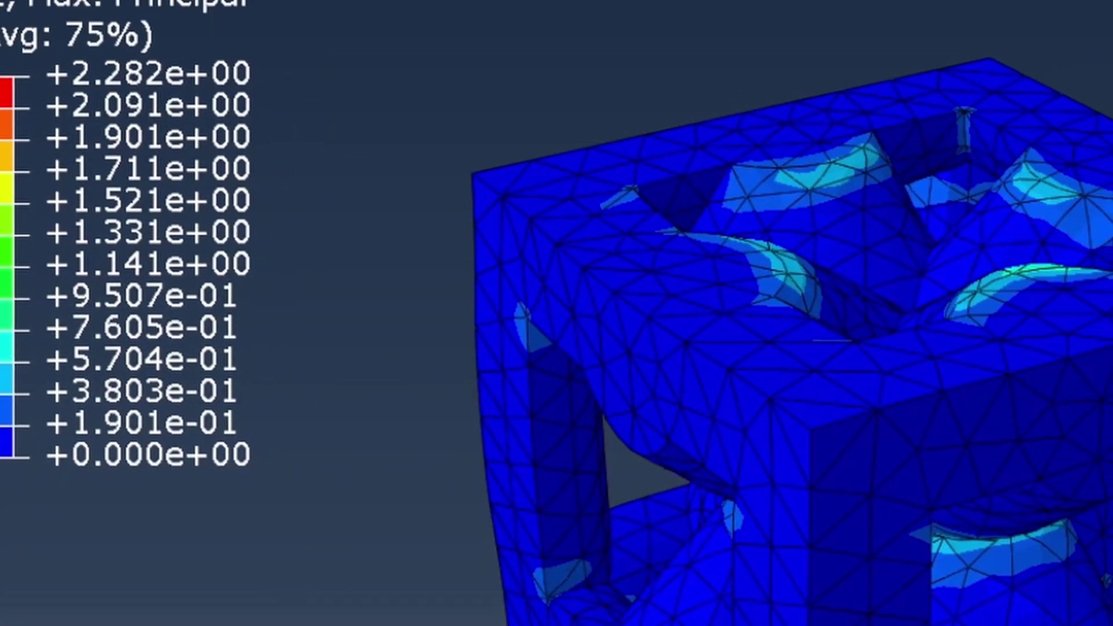
pyautogui.click(197, 298)
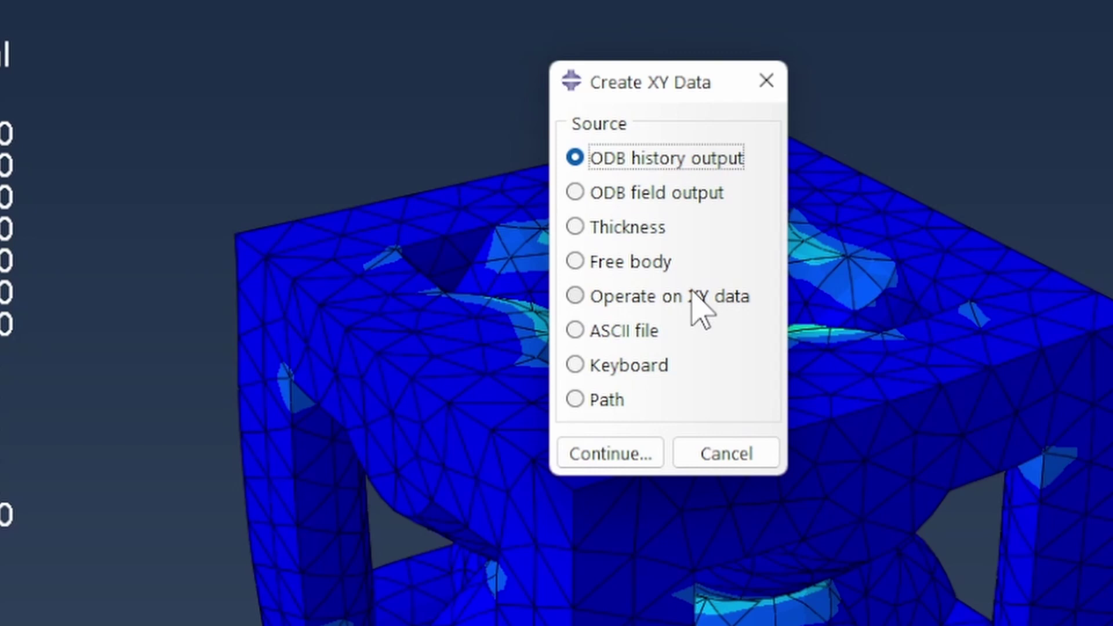
pyautogui.click(649, 194)
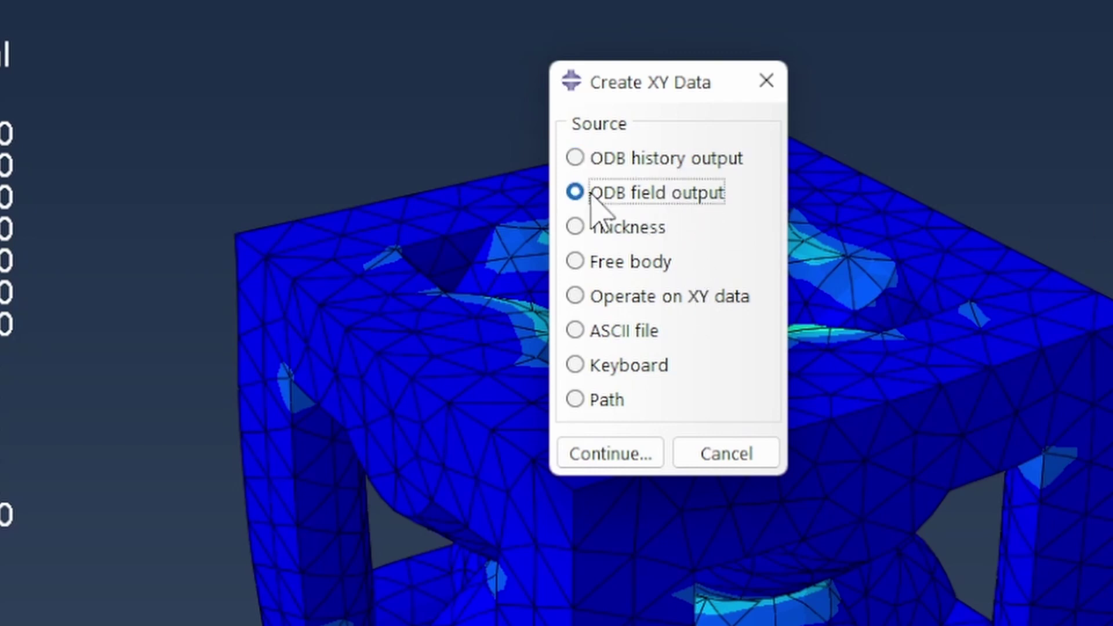
pyautogui.click(609, 455)
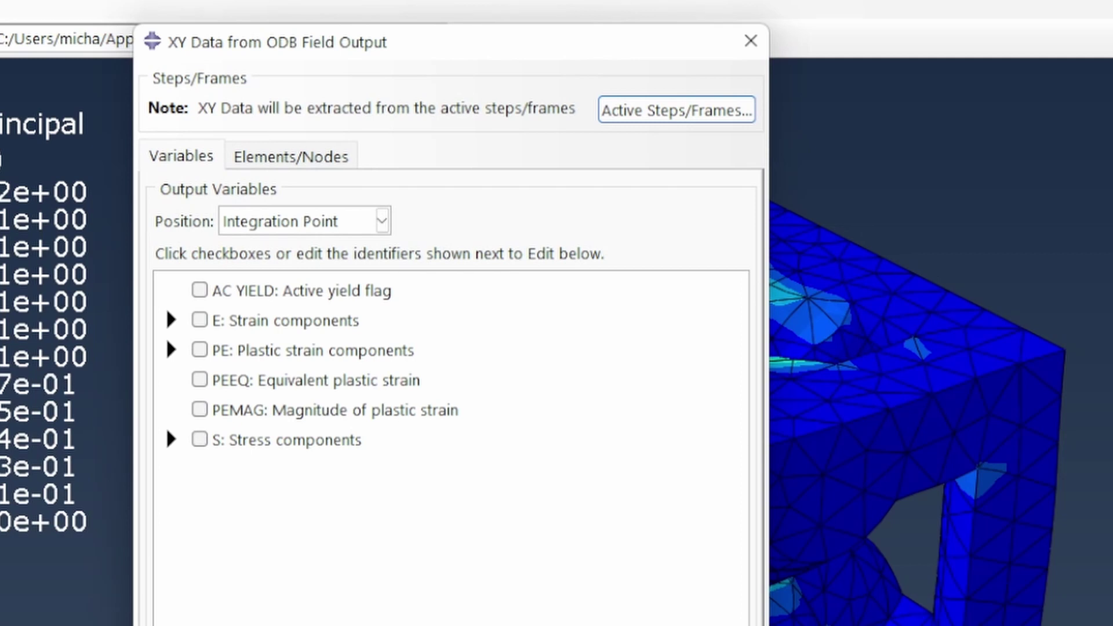
# Set the XY data output position to Unique Nodal and choose the XFRONTSET node set as the extraction location
pyautogui.click(322, 223)
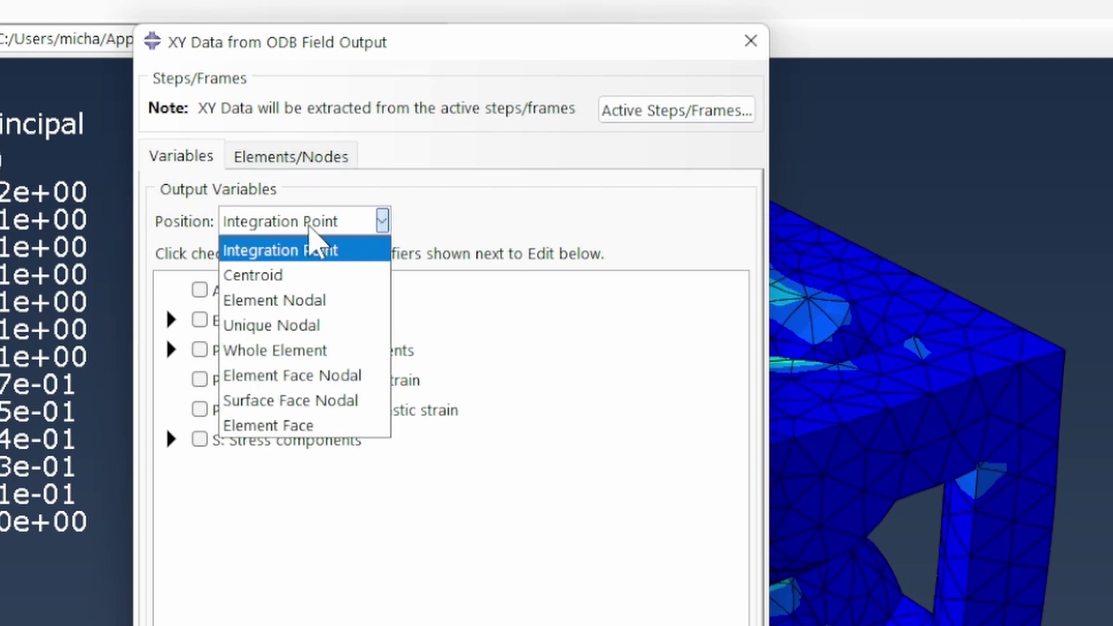
pyautogui.click(272, 328)
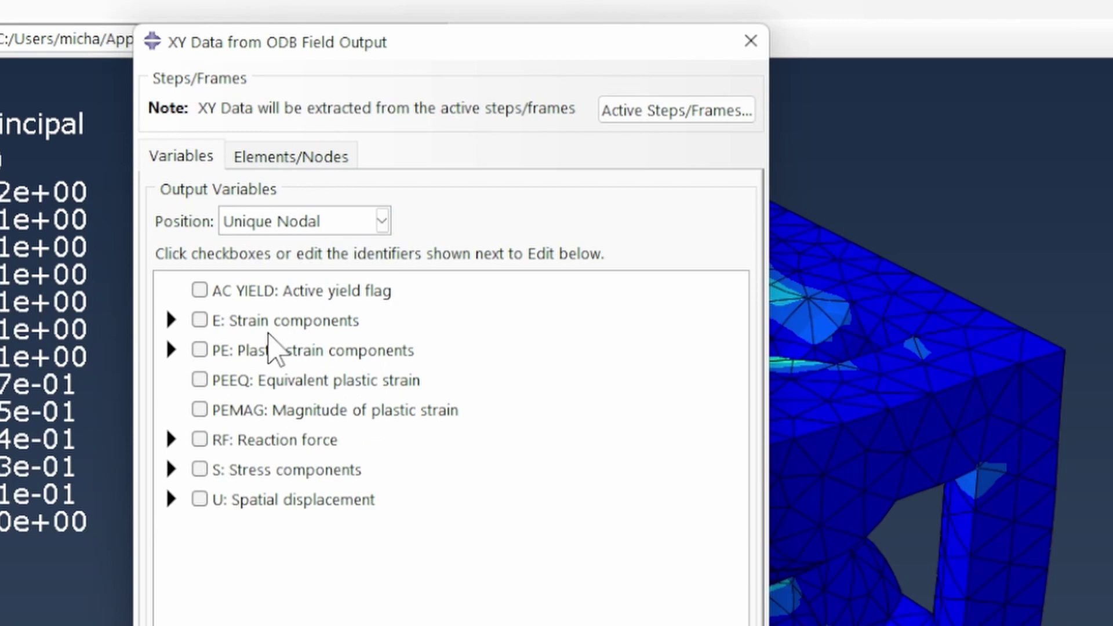
pyautogui.click(330, 165)
pyautogui.click(212, 307)
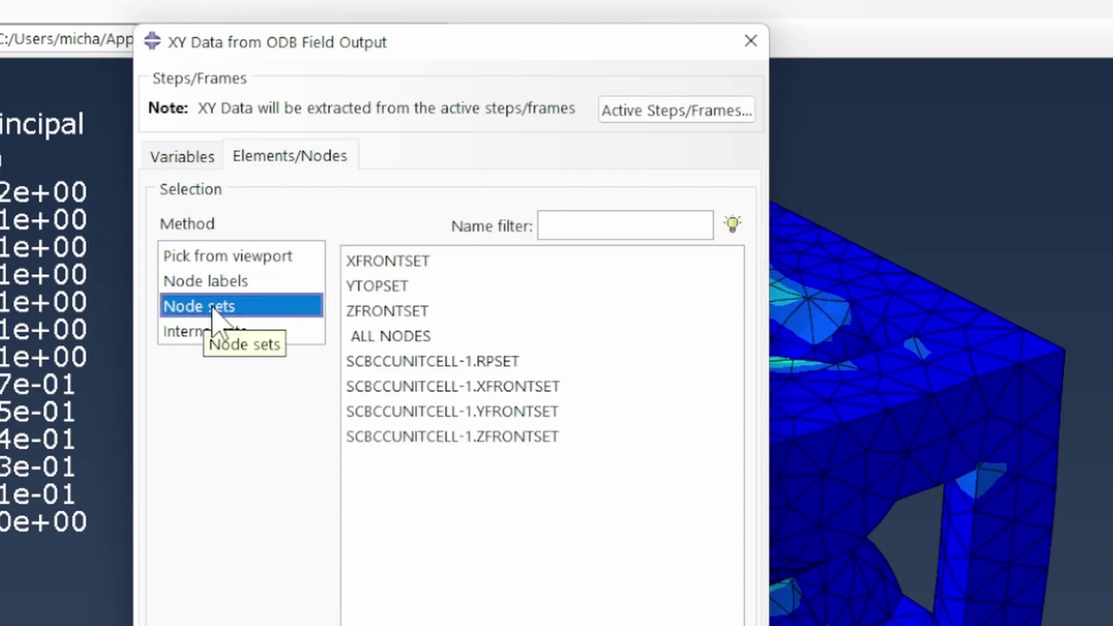
pyautogui.click(396, 261)
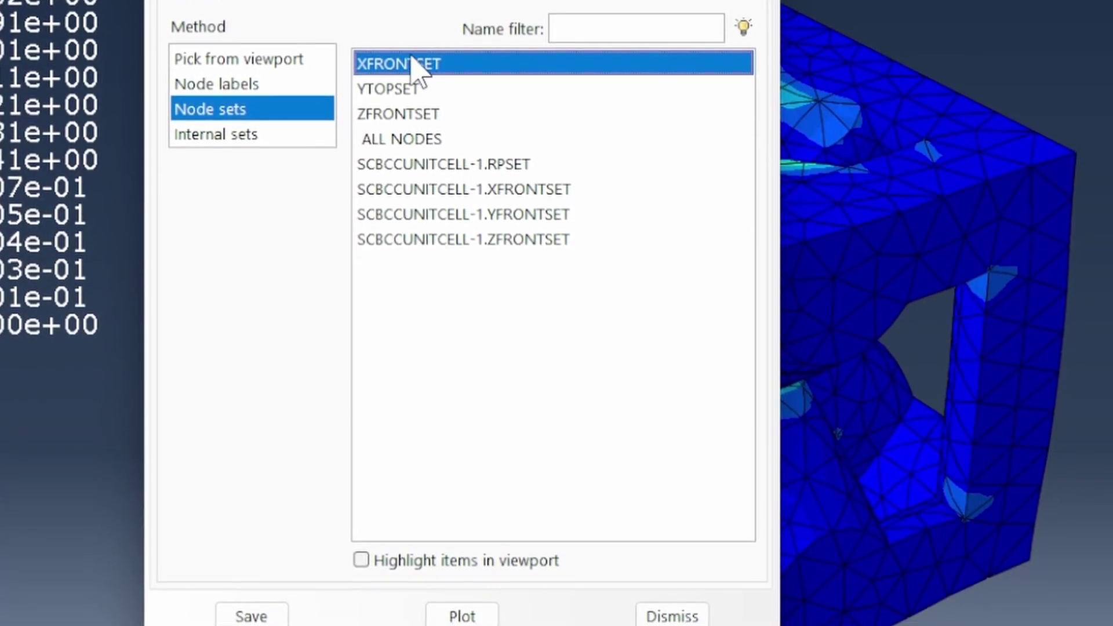
# Choose the U1 spatial displacement component, save the XY data with default names, and expand the saved XYData list
pyautogui.click(191, 3)
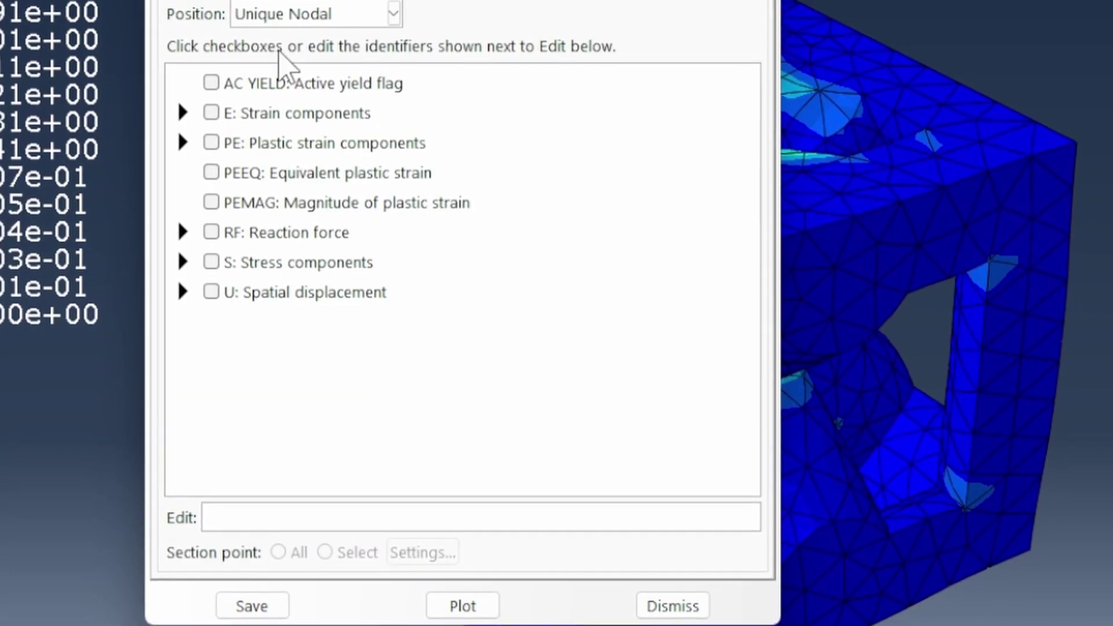
pyautogui.click(183, 287)
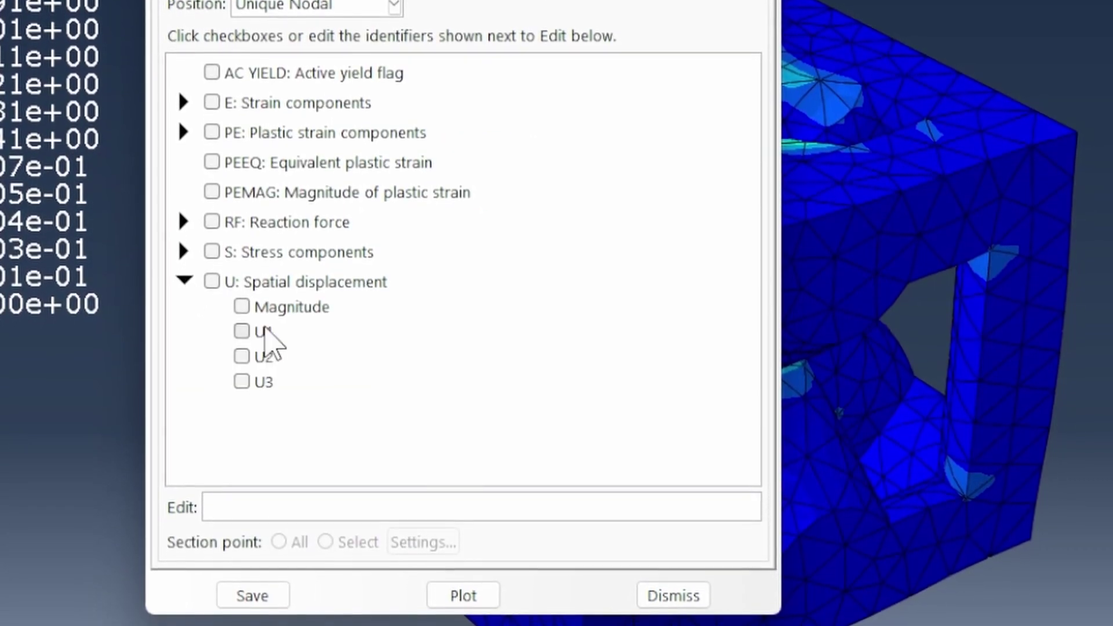
pyautogui.click(241, 332)
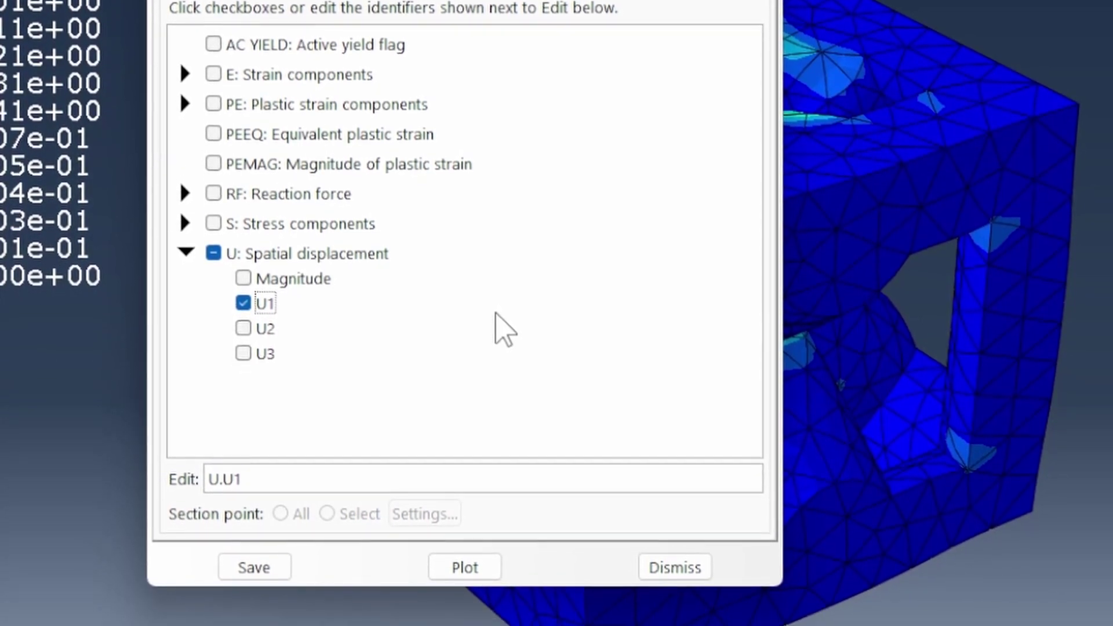
pyautogui.click(256, 569)
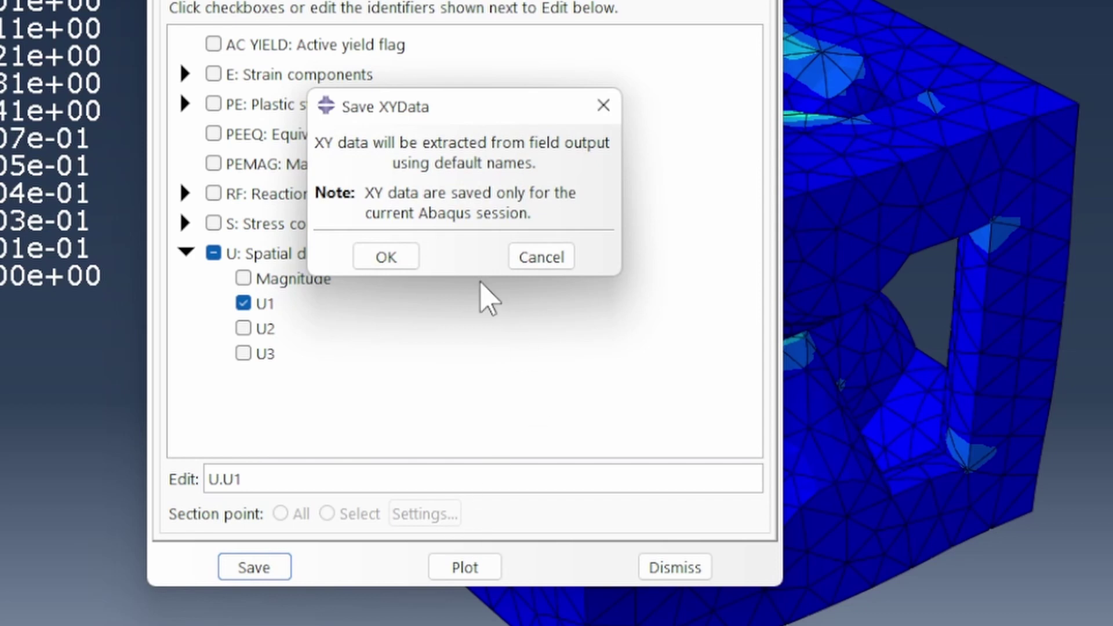
pyautogui.click(405, 255)
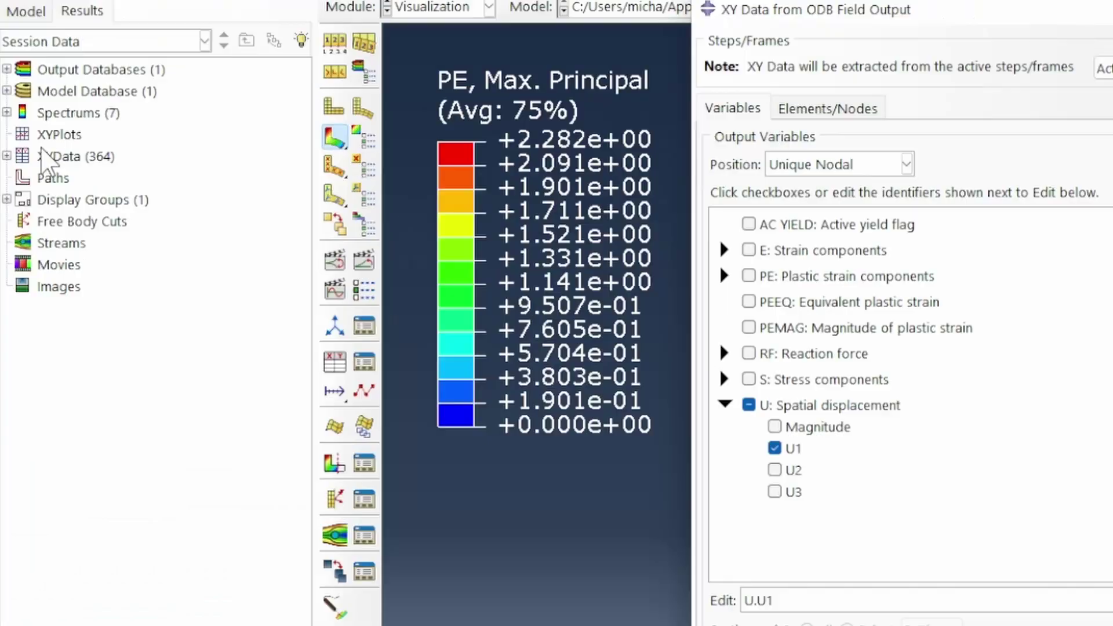
pyautogui.click(6, 156)
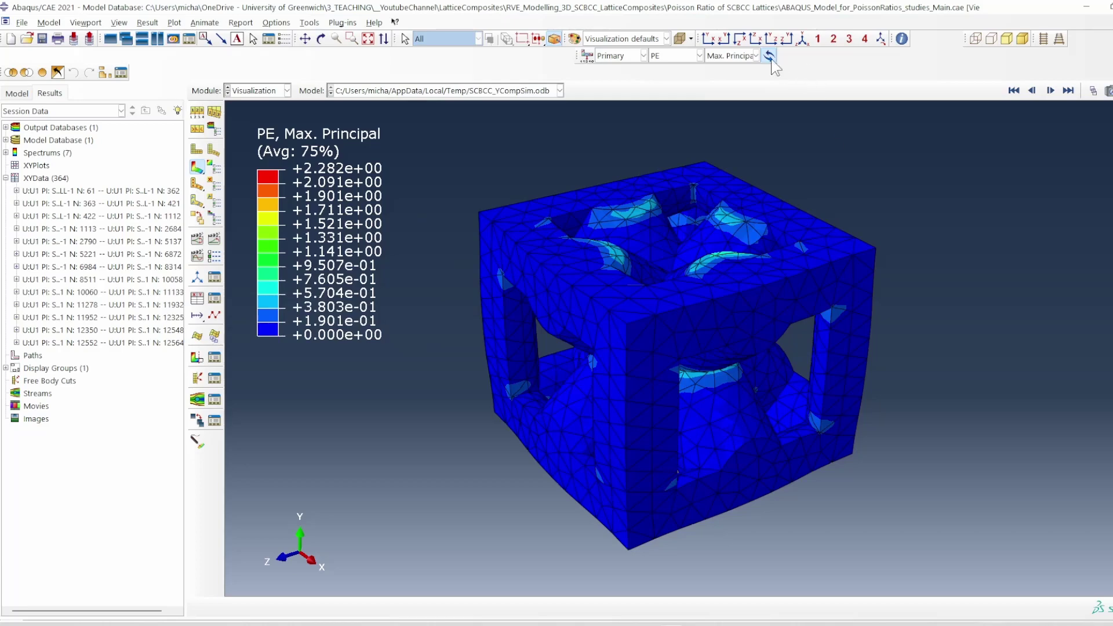
# Examine the deformed unit cell's side faces in the front XY view and from several rotated angles
pyautogui.click(709, 40)
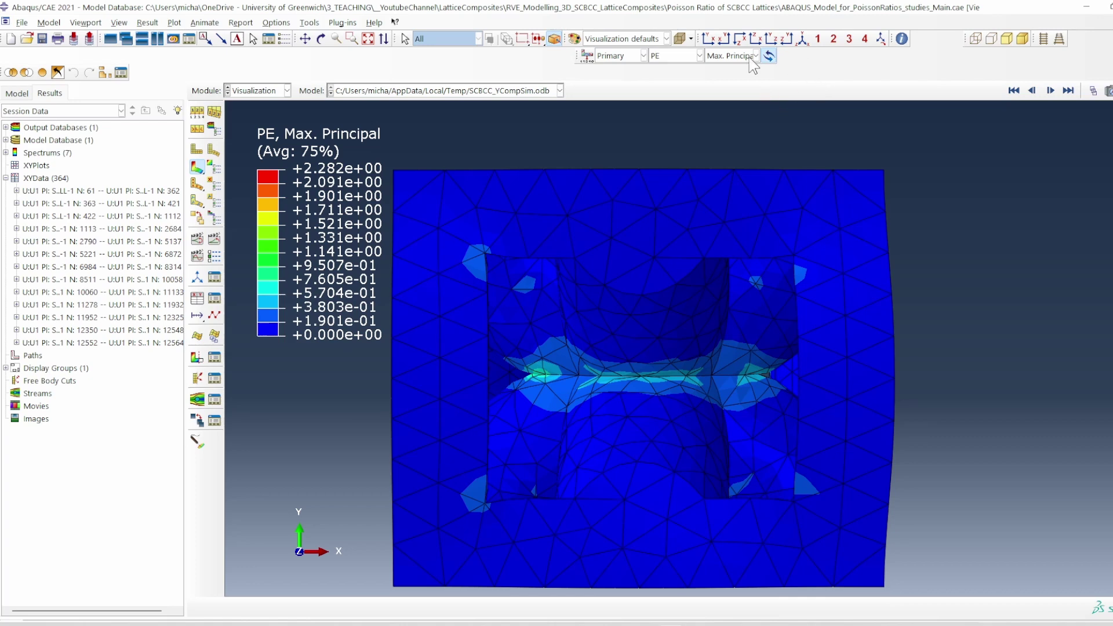
pyautogui.click(321, 39)
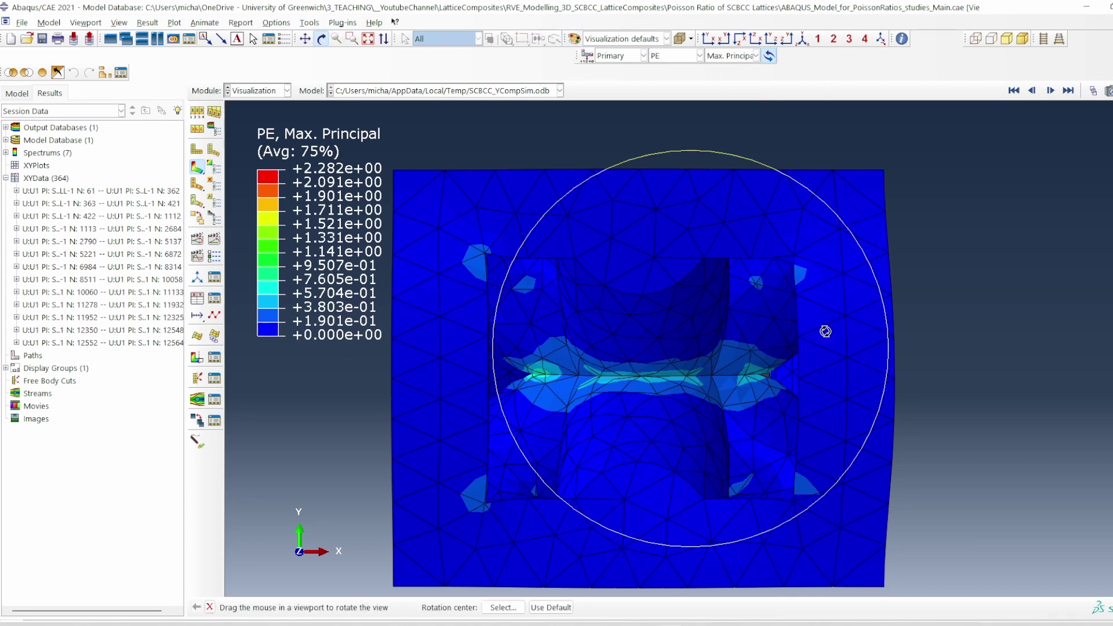
pyautogui.moveTo(824, 331); pyautogui.dragTo(774, 400)
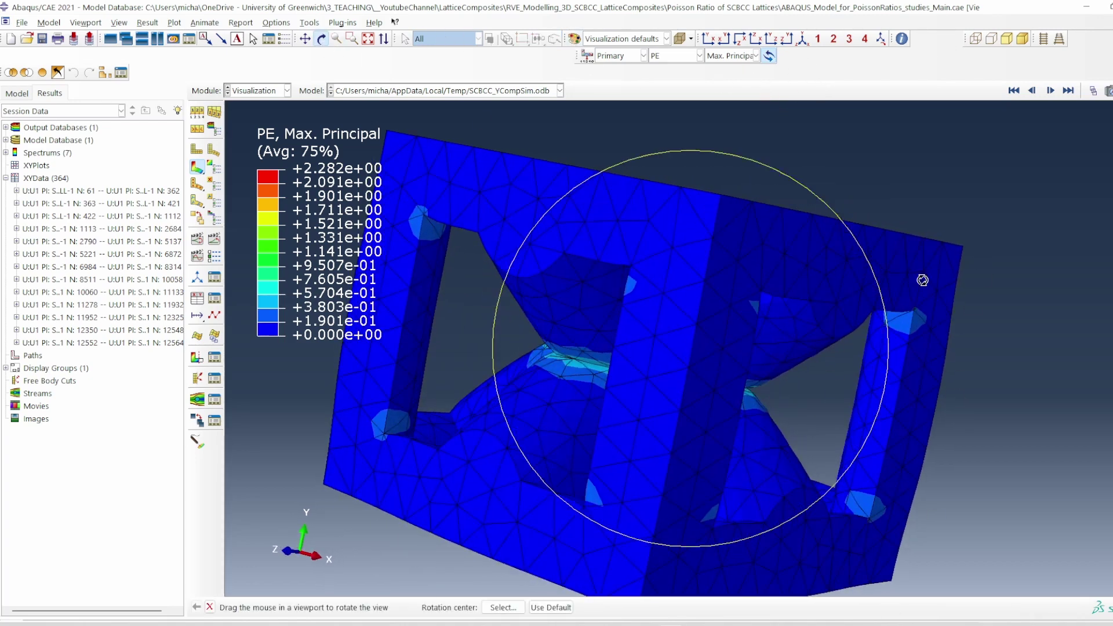
pyautogui.moveTo(939, 356); pyautogui.dragTo(778, 292)
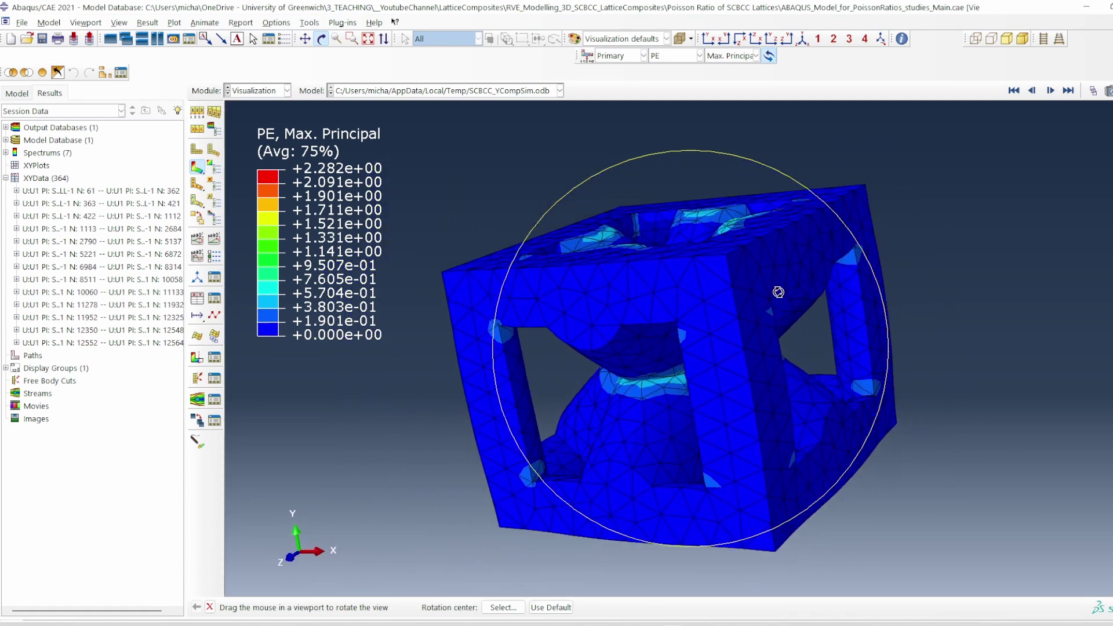
pyautogui.moveTo(760, 395); pyautogui.dragTo(733, 404)
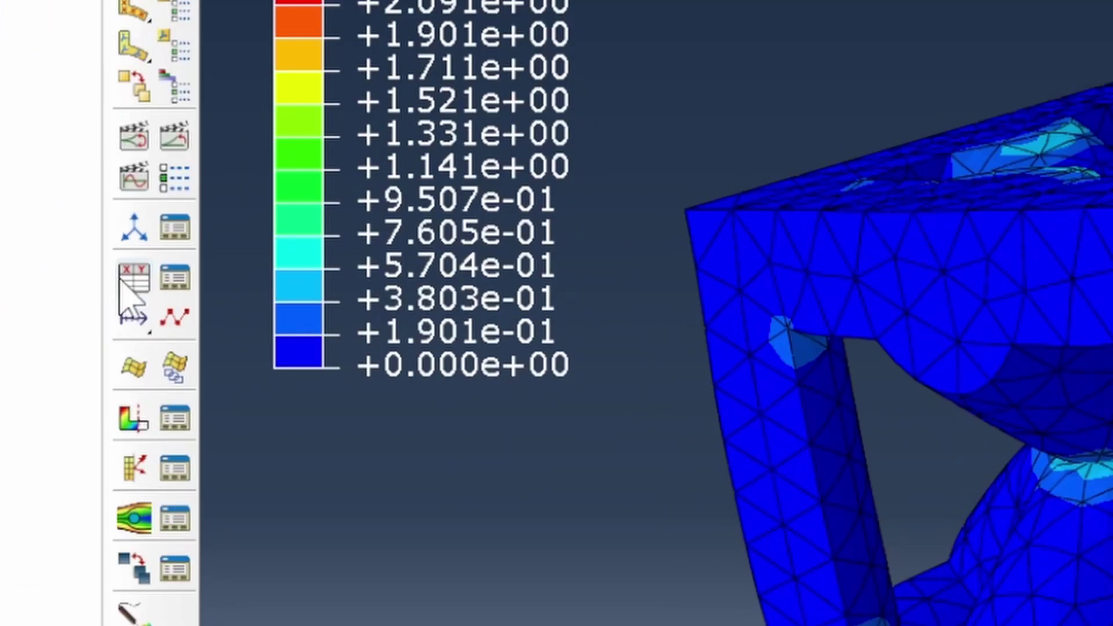
# Start an Operate on XY data expression and insert the avg((A,A,...)) operator
pyautogui.click(195, 299)
pyautogui.click(1020, 138)
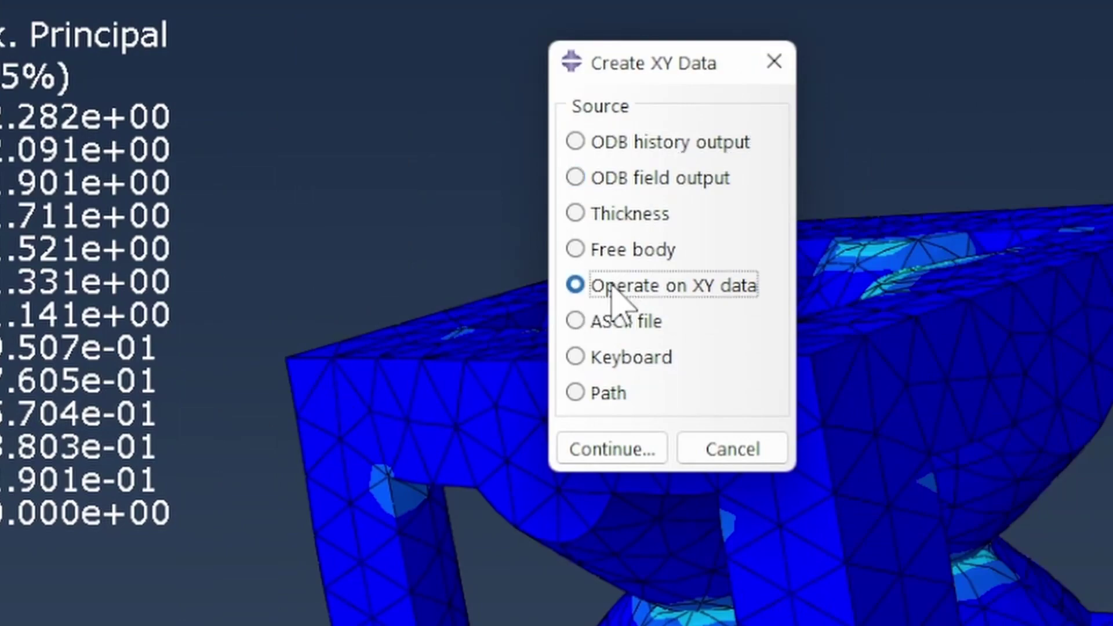
pyautogui.click(619, 447)
pyautogui.moveTo(234, 100); pyautogui.dragTo(754, 126)
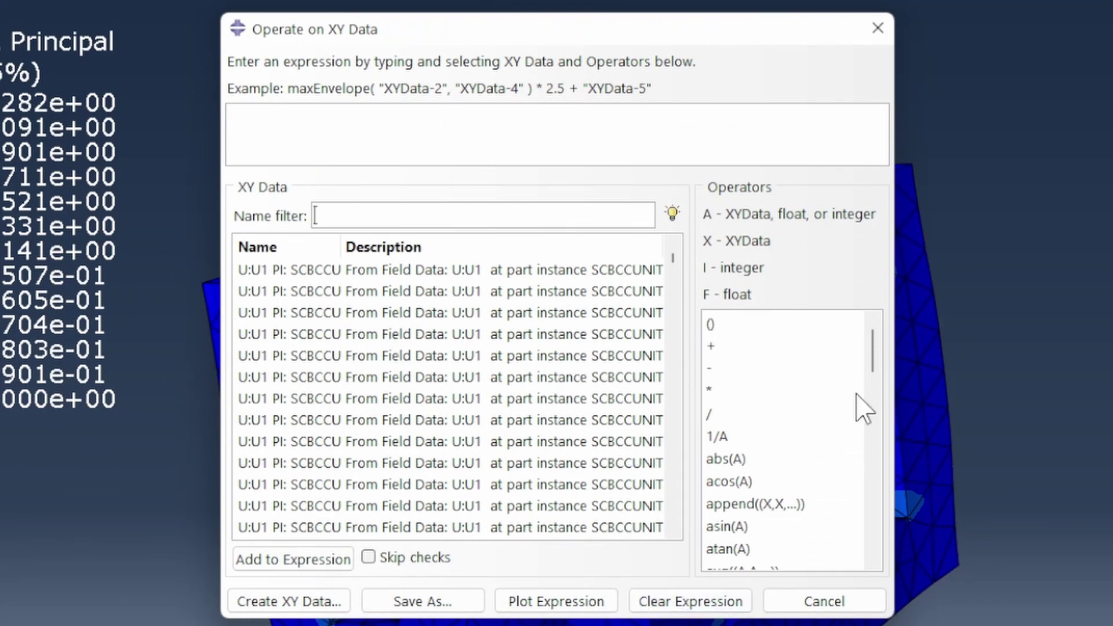
pyautogui.moveTo(765, 616); pyautogui.dragTo(765, 625)
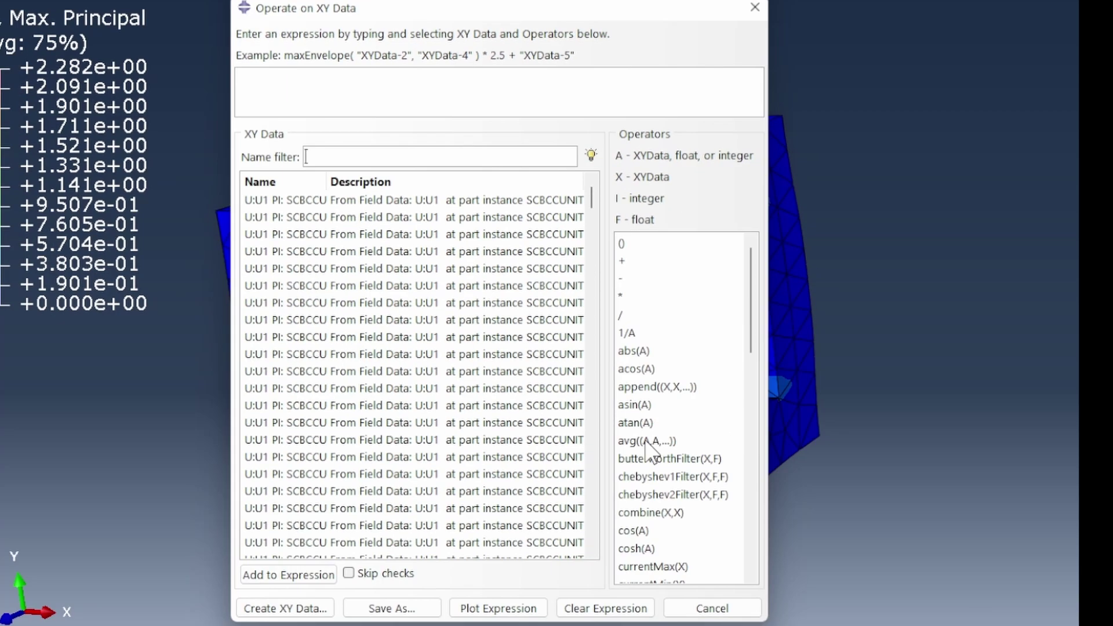
pyautogui.click(737, 571)
# Add all the saved U1 nodal data sets to the average expression, plot it, and close the expression dialog
pyautogui.click(339, 203)
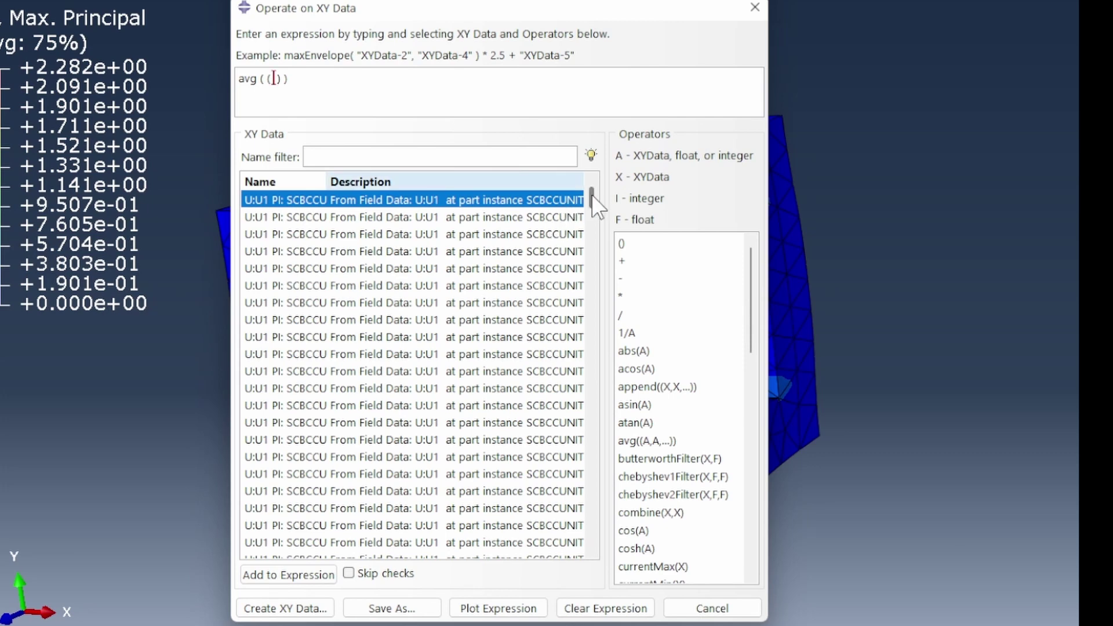
pyautogui.moveTo(591, 193); pyautogui.dragTo(616, 566)
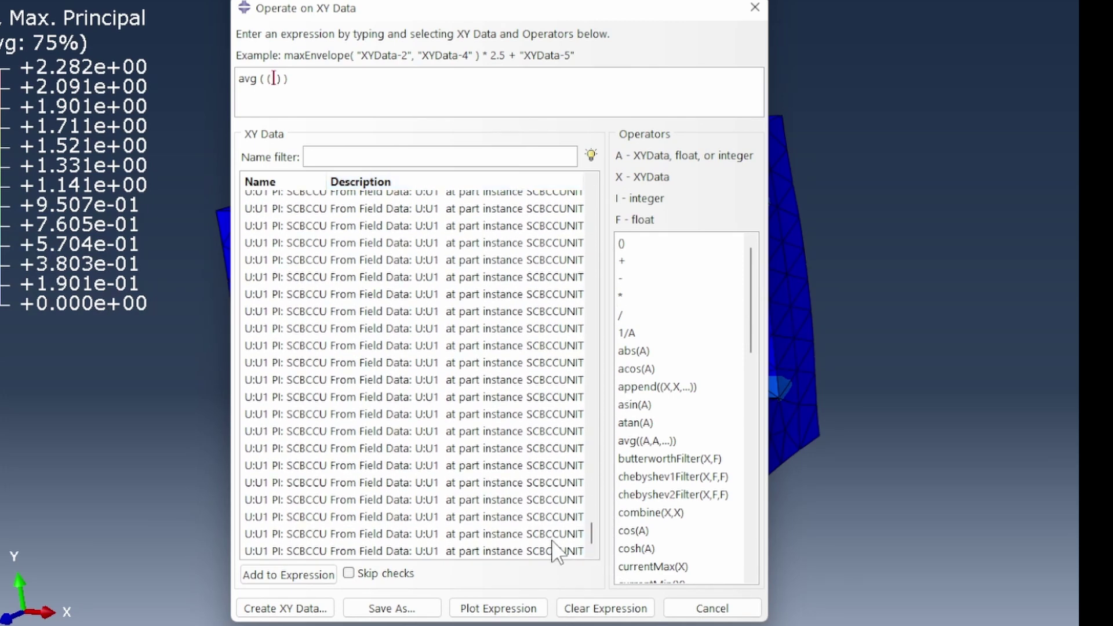
pyautogui.keyDown('shift'); pyautogui.click(510, 551); pyautogui.keyUp('shift')
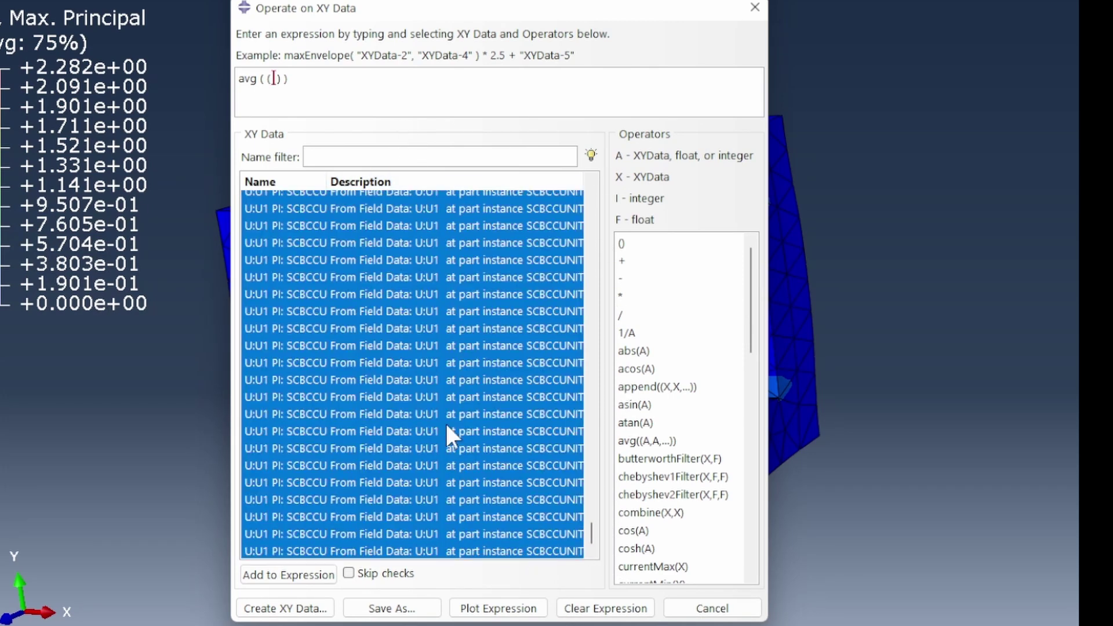
pyautogui.moveTo(591, 530); pyautogui.dragTo(612, 558)
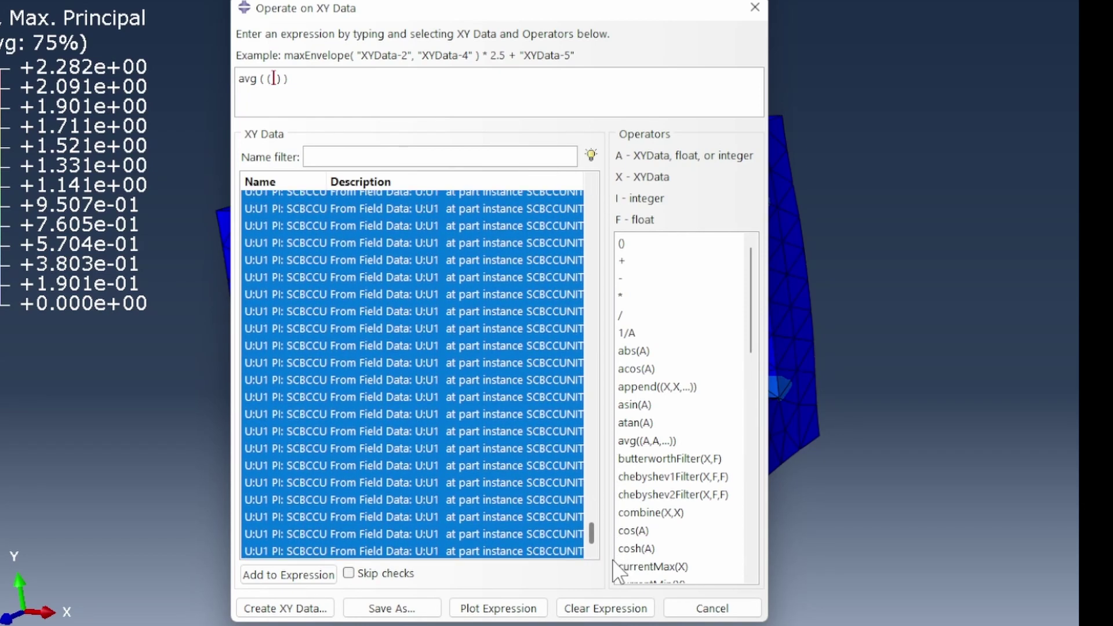
pyautogui.click(293, 575)
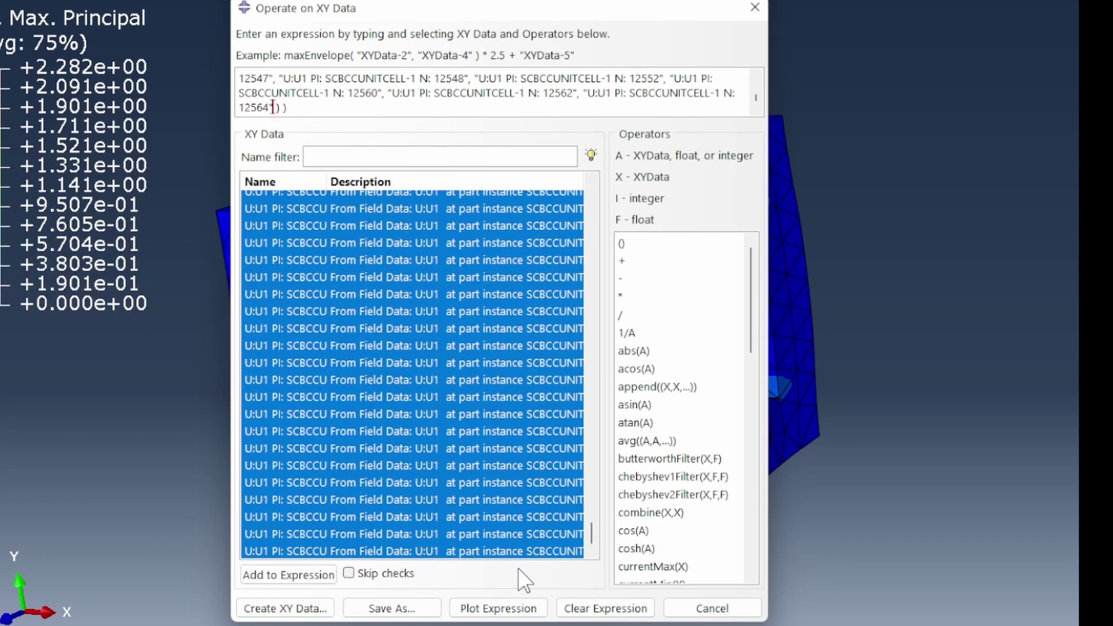
pyautogui.click(503, 610)
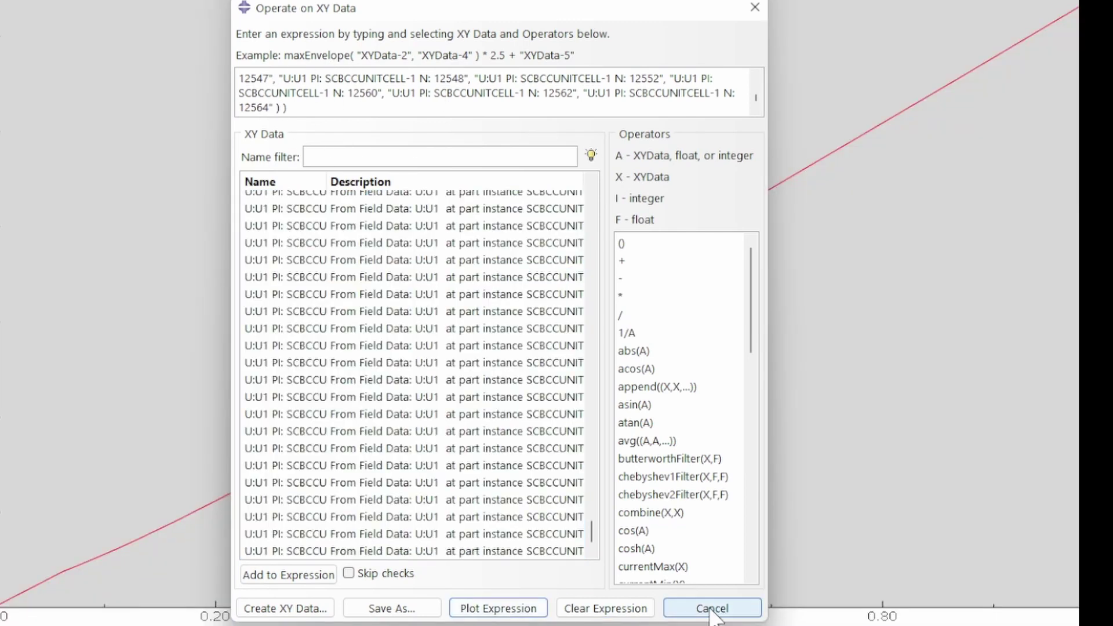
pyautogui.click(712, 609)
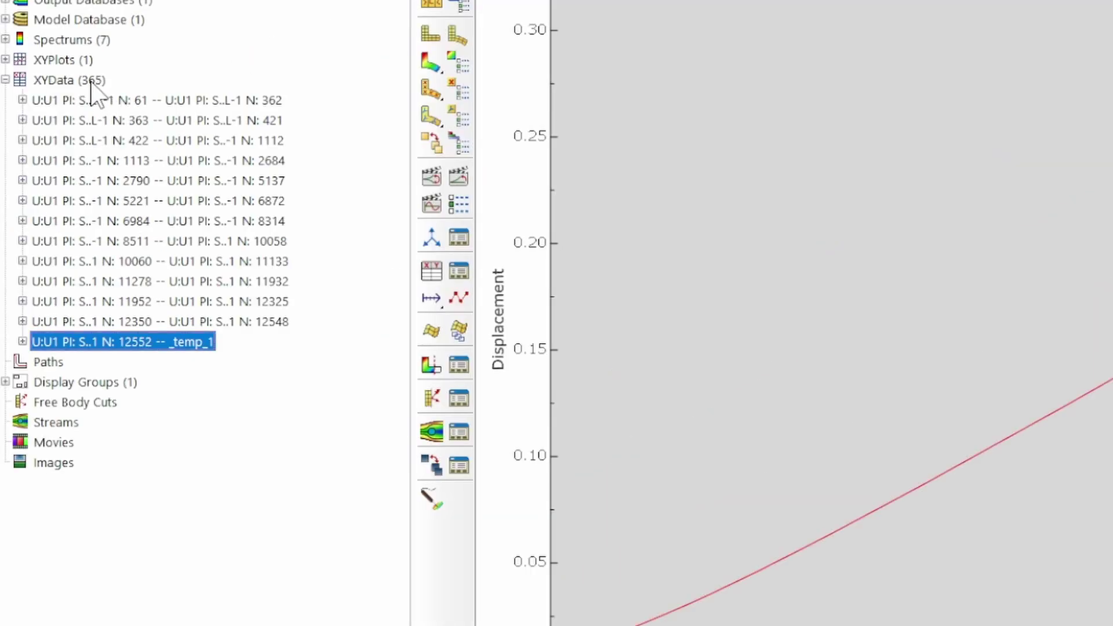
# Ungroup the entries under XYData and open the averaged data set _temp_1 for editing
pyautogui.rightClick(95, 82)
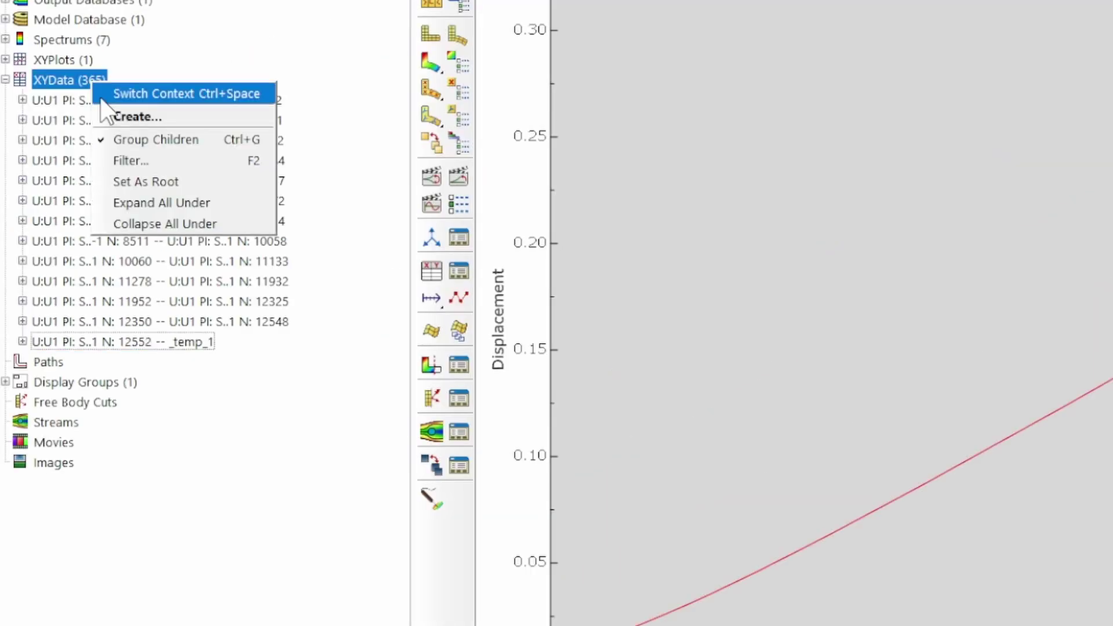
pyautogui.click(139, 141)
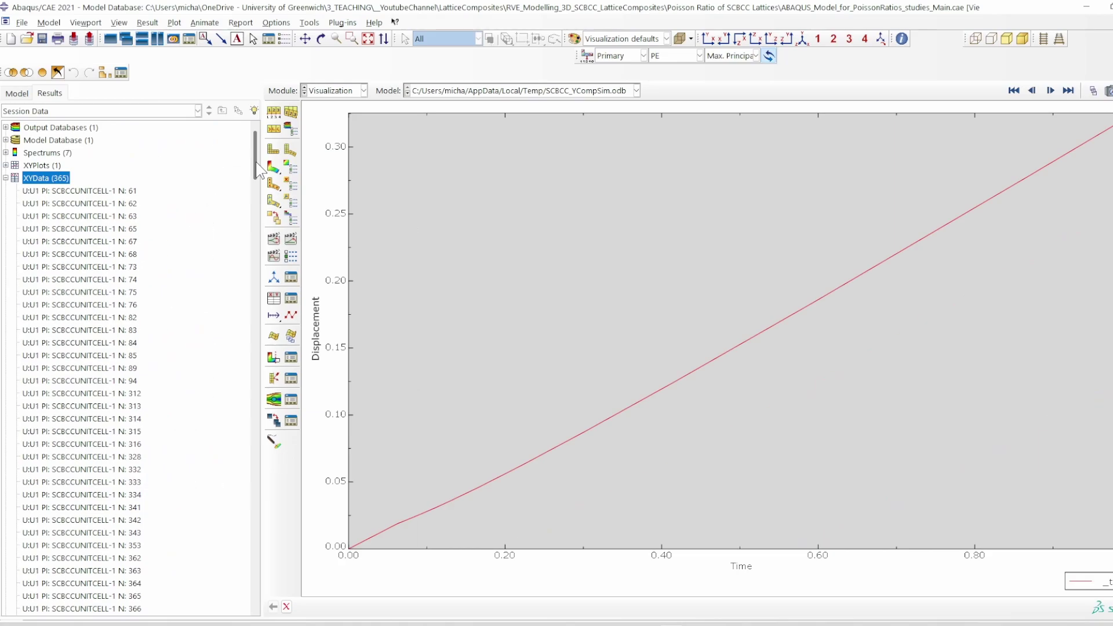
pyautogui.moveTo(255, 148); pyautogui.dragTo(246, 603)
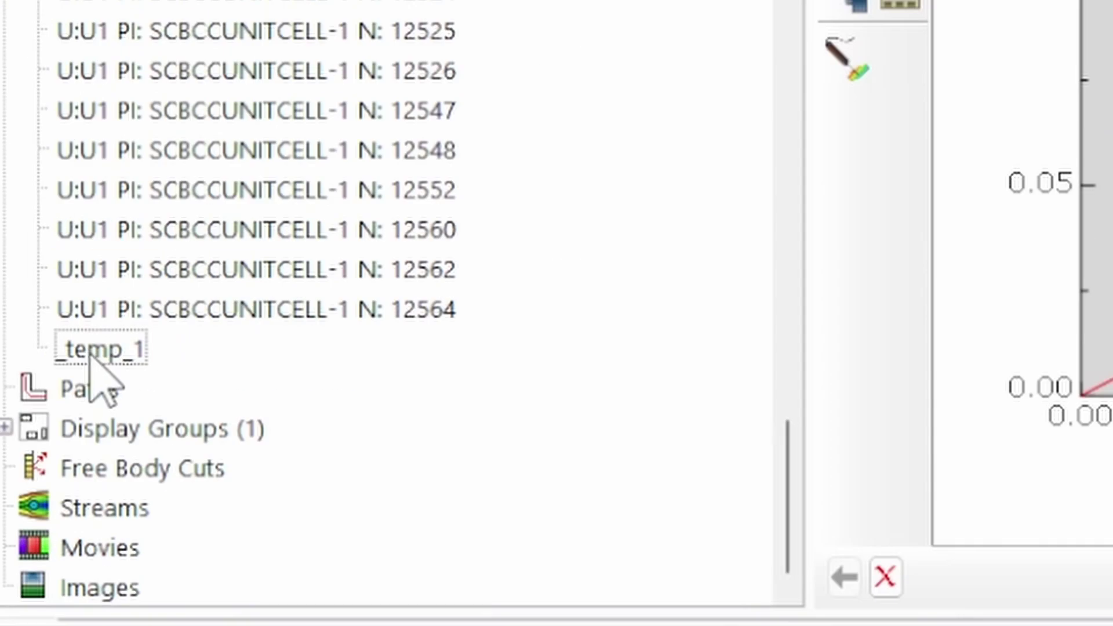
pyautogui.rightClick(91, 354)
pyautogui.click(168, 311)
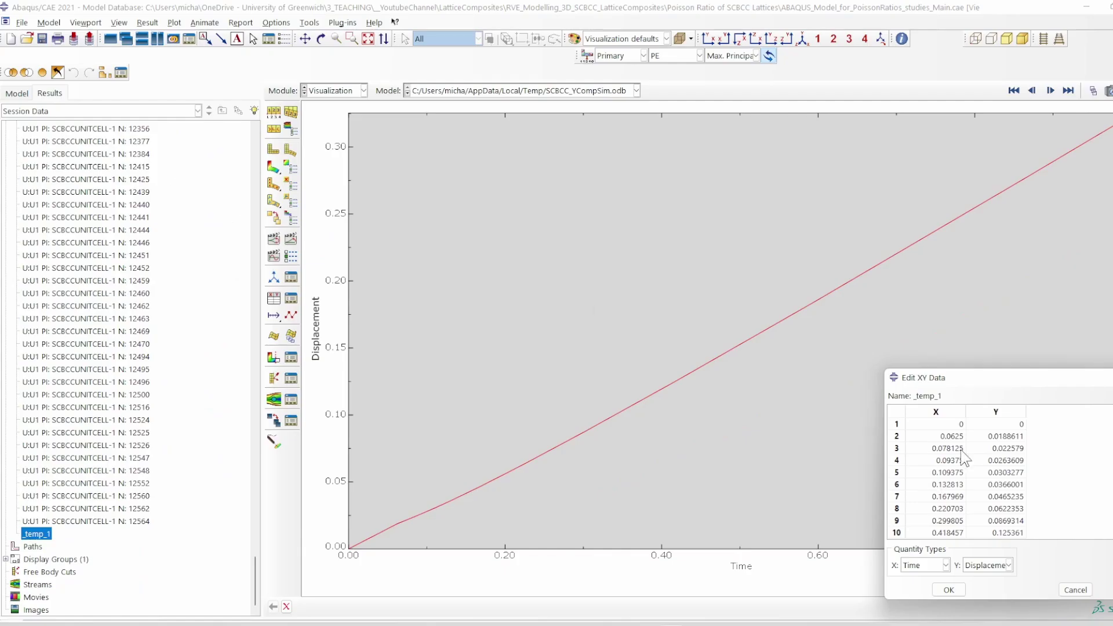
pyautogui.moveTo(991, 376); pyautogui.dragTo(848, 128)
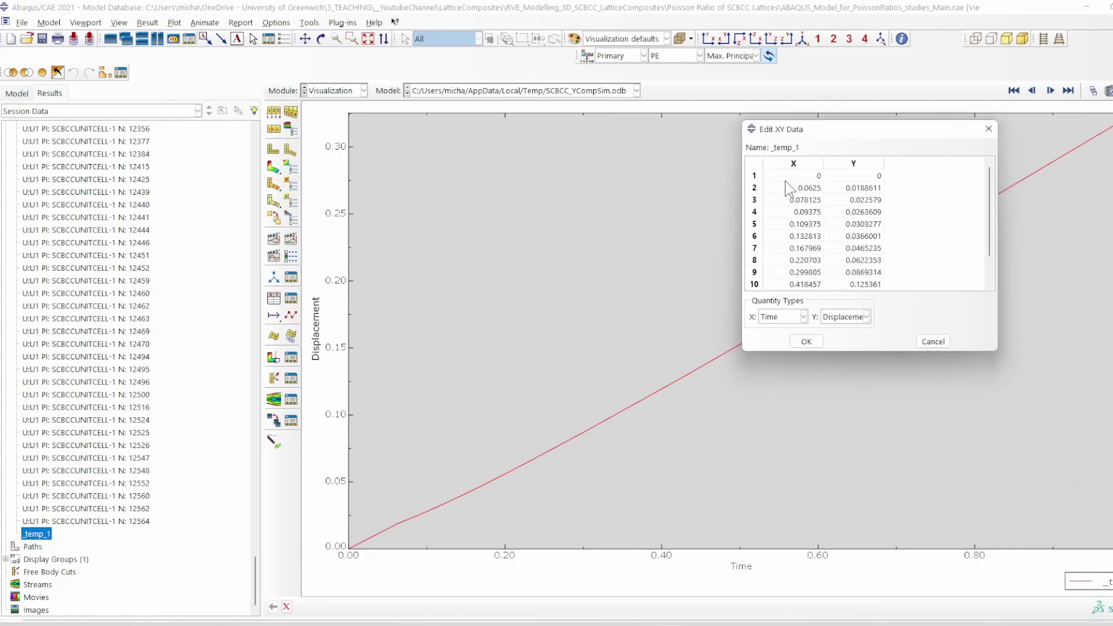
# Copy all time and displacement rows of _temp_1 and paste them in the Excel spreadsheet's time and U1 columns from cell C6
pyautogui.moveTo(810, 176); pyautogui.dragTo(876, 312)
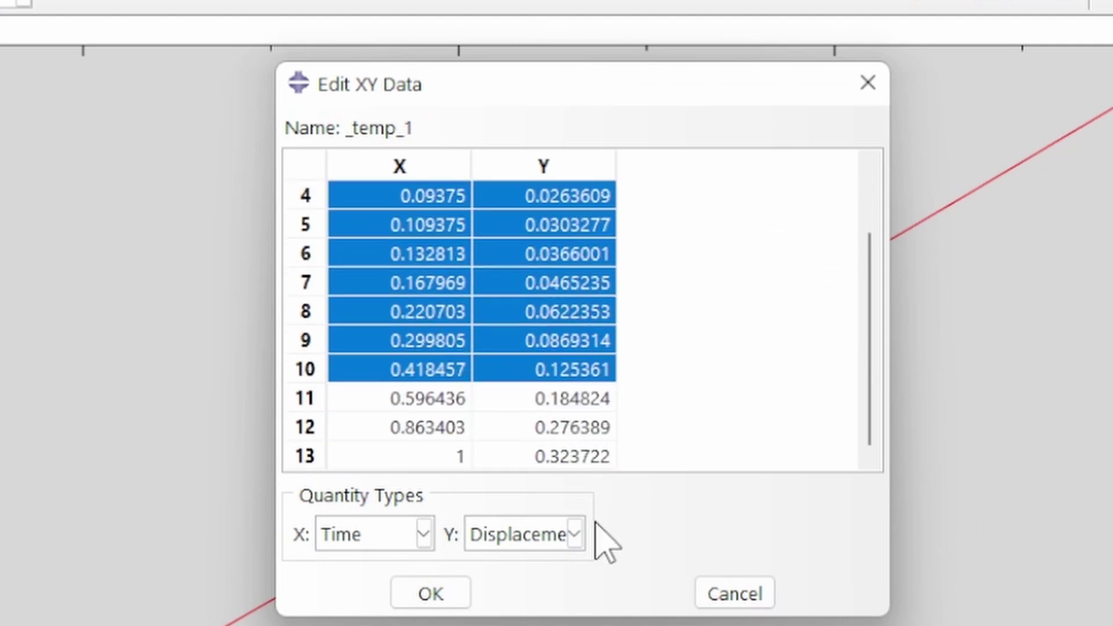
pyautogui.moveTo(605, 542); pyautogui.dragTo(585, 462)
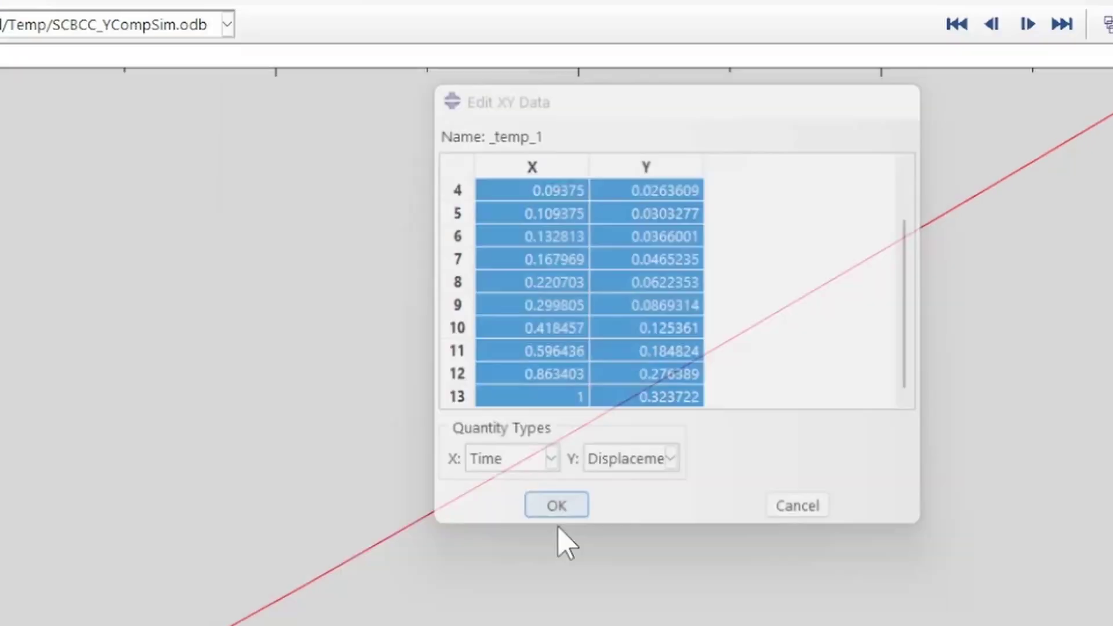
pyautogui.click(435, 600)
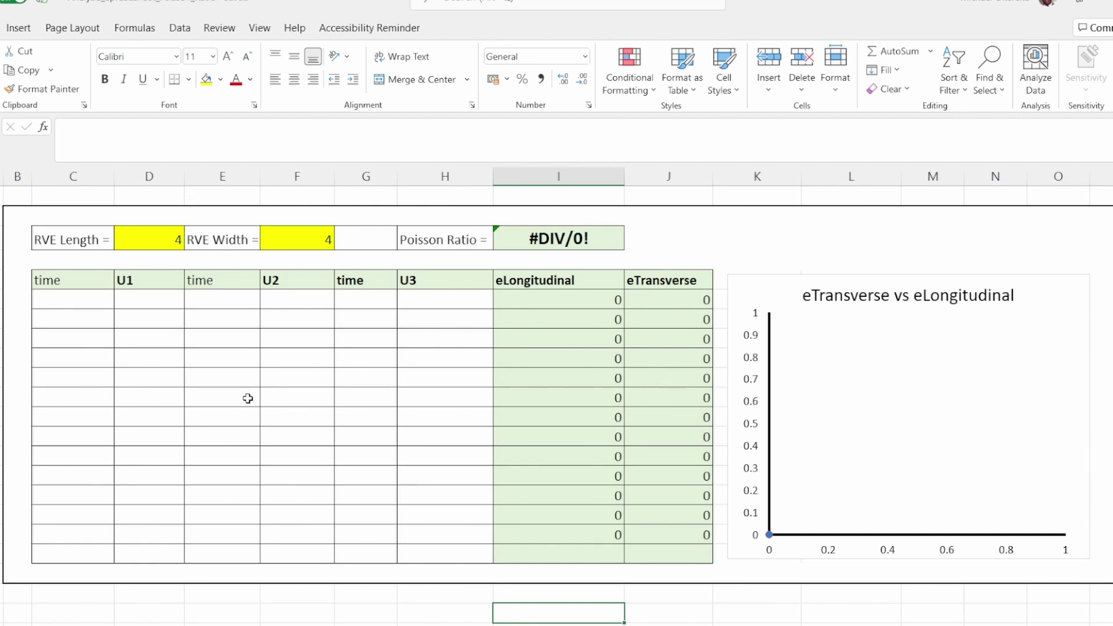
pyautogui.click(94, 297)
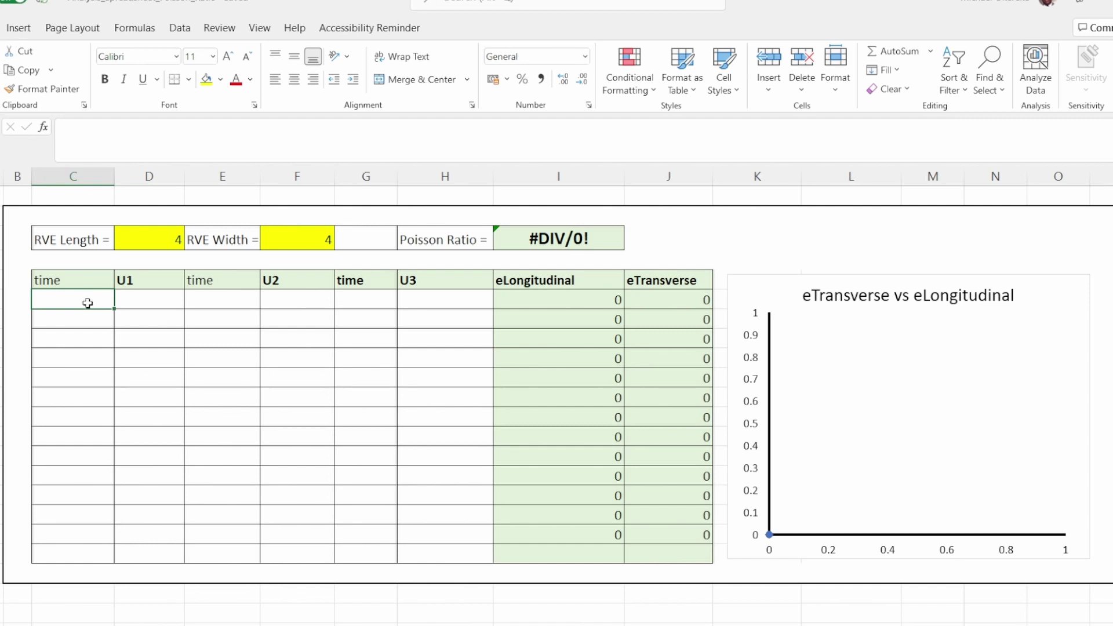
pyautogui.write('0\t0 0.0625\t0.018861 0.078125\t0.022579 0.09375\t0.026361 0.109375\t0.030328 0.132813\t0.0366 0.167969\t0.046524 0.220703\t0.062235 0.299805\t0.086931 0.418457\t0.125361 0.596436\t0.184824 0.863403\t0.276389 1\t0.323722')
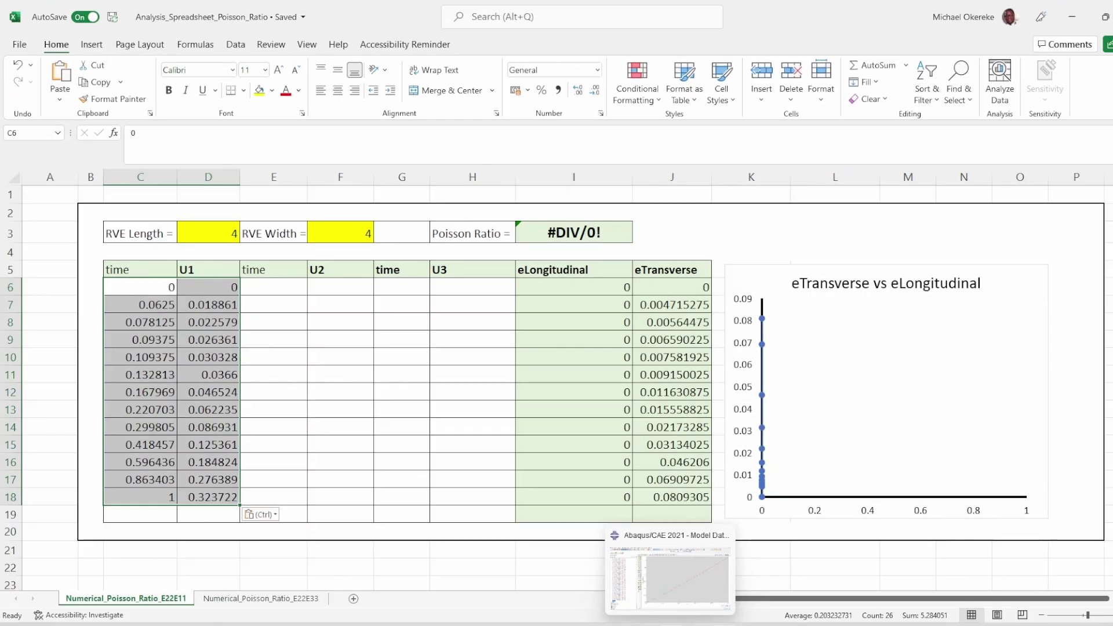
# Switch to Abaqus/CAE, close the _temp_1 data editor, and delete all U1 nodal data sets and _temp_1 under XYData
pyautogui.click(680, 620)
pyautogui.click(933, 341)
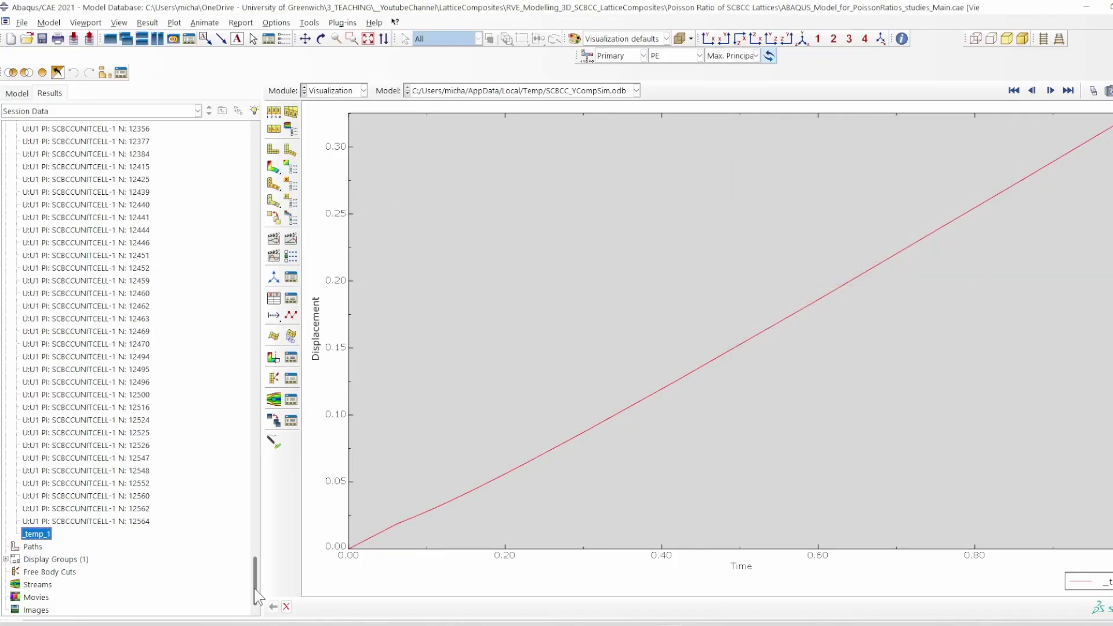
pyautogui.moveTo(255, 579); pyautogui.dragTo(220, 158)
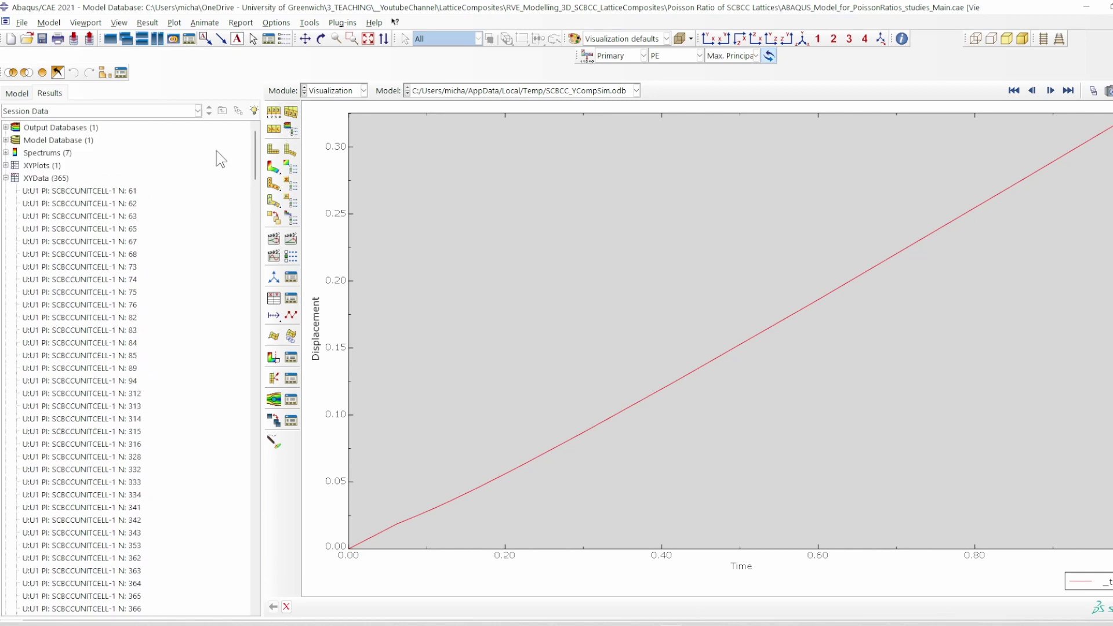
pyautogui.keyDown('shift'); pyautogui.click(82, 188); pyautogui.keyUp('shift')
pyautogui.rightClick(83, 189)
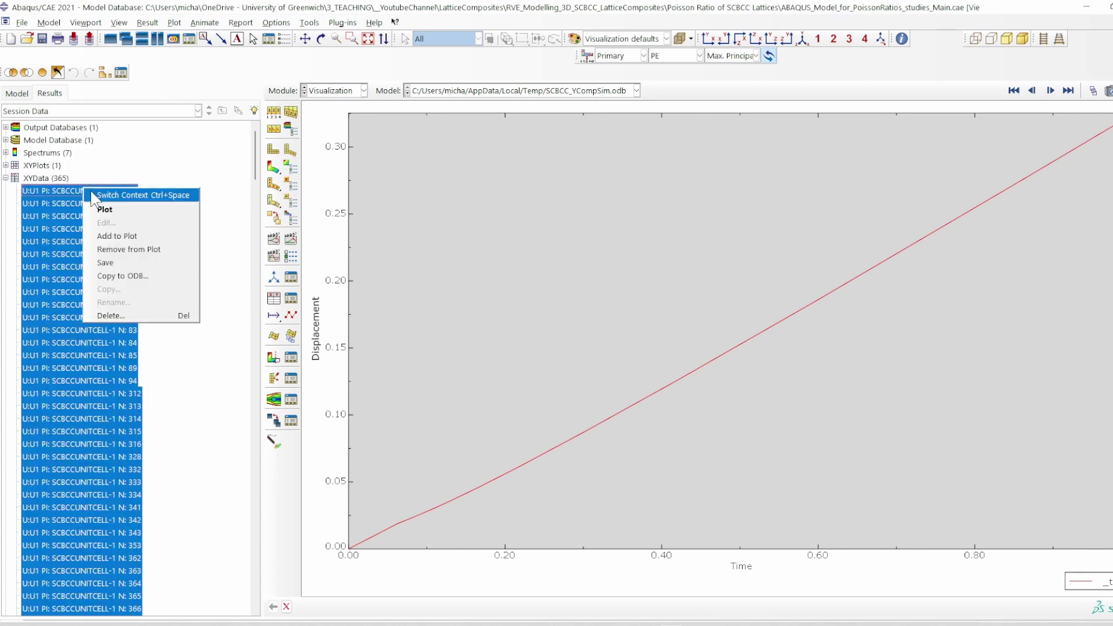
pyautogui.click(108, 315)
pyautogui.click(540, 331)
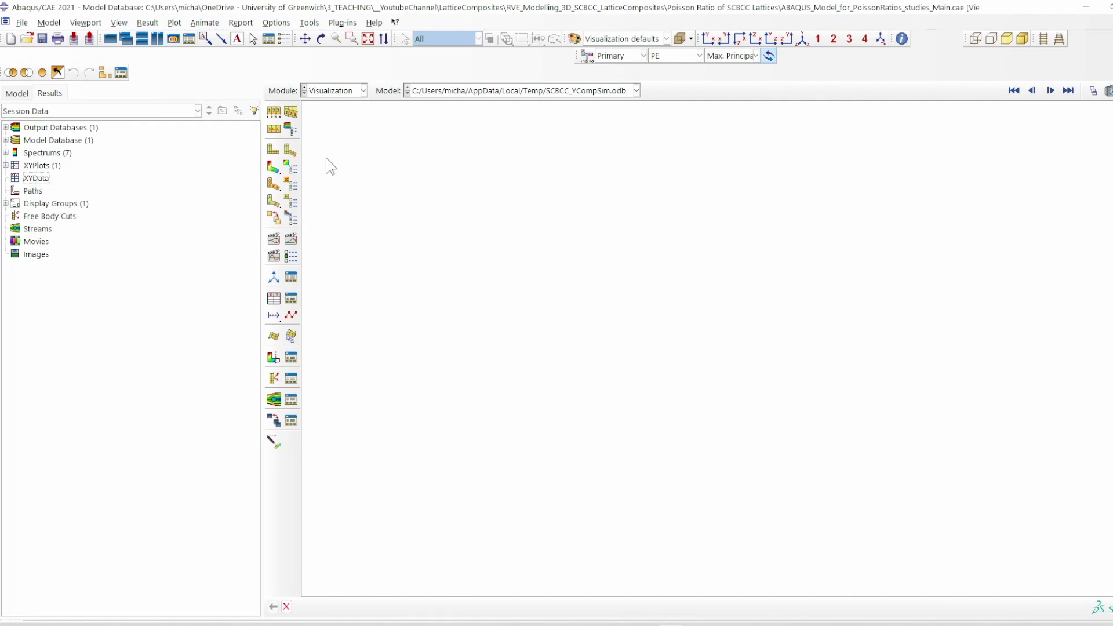
# Show the contour plot on the deformed lattice and start XY data from ODB field output for the node set YTOPSET
pyautogui.click(273, 167)
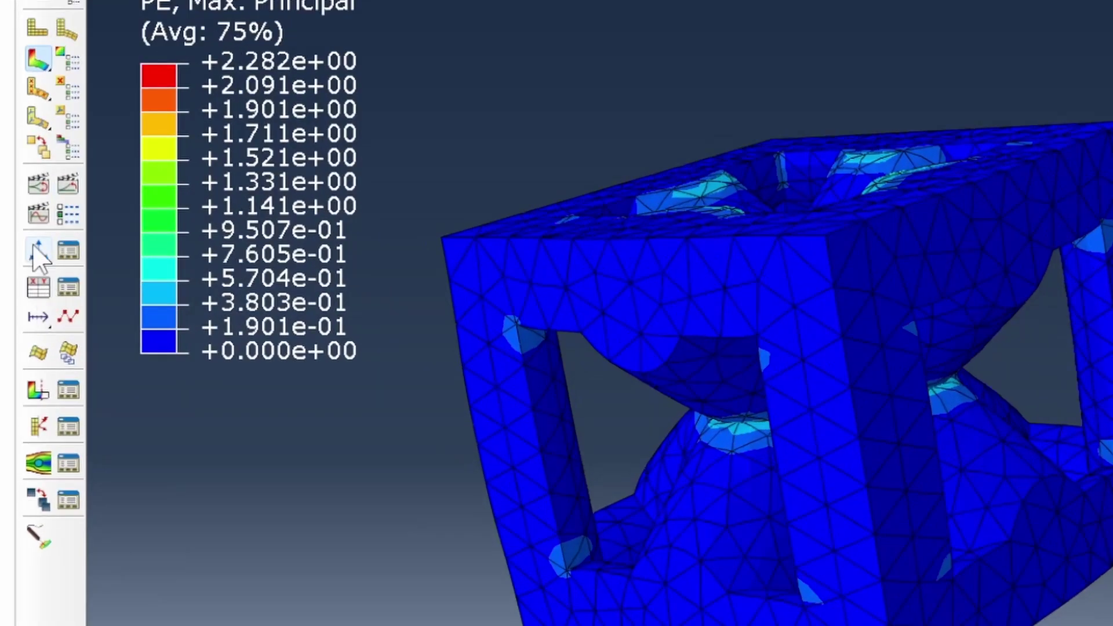
pyautogui.click(38, 287)
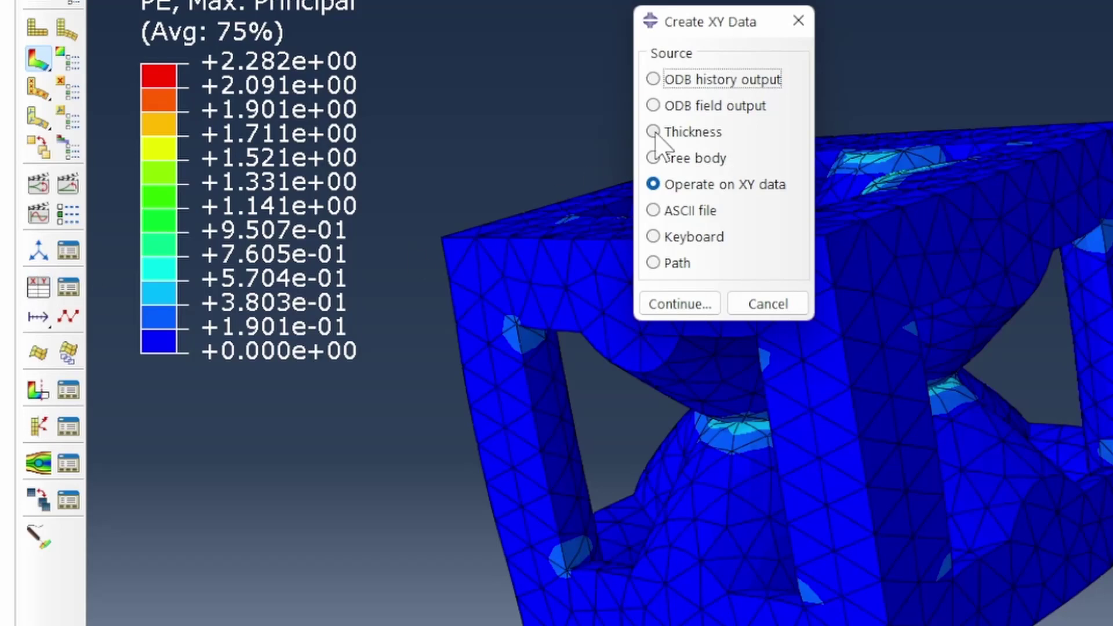
pyautogui.click(701, 107)
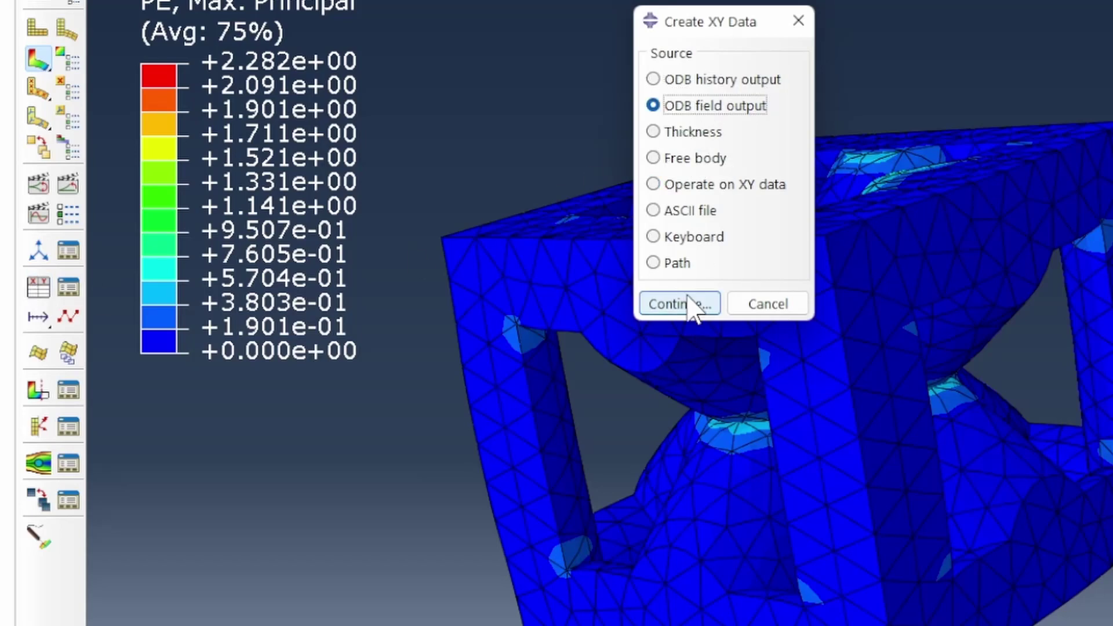
pyautogui.click(693, 304)
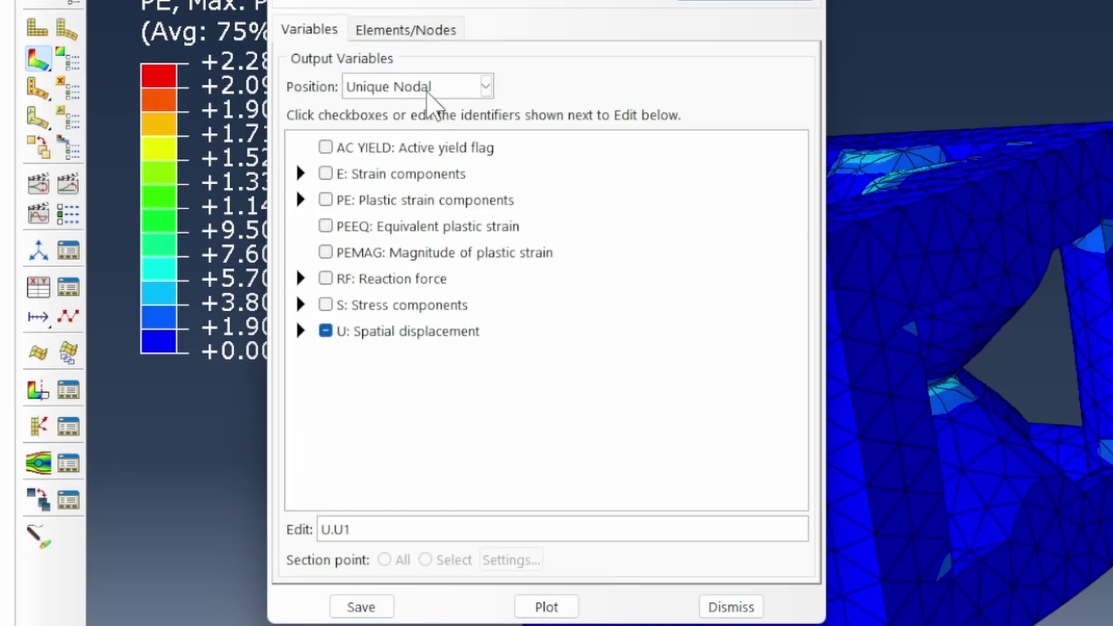
pyautogui.click(416, 35)
pyautogui.click(347, 161)
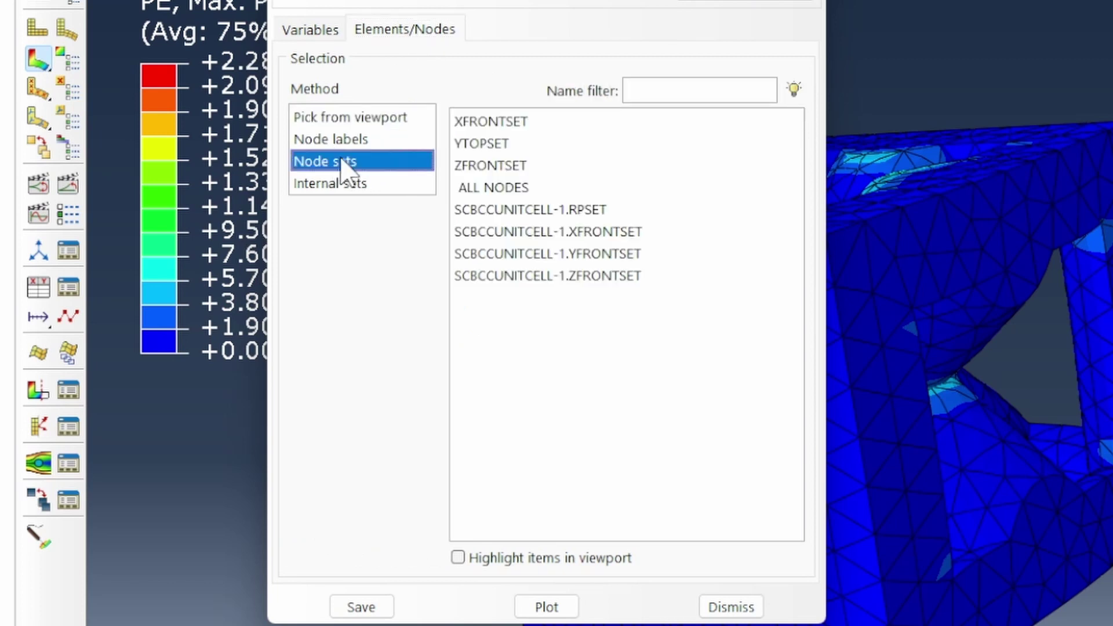
pyautogui.click(484, 143)
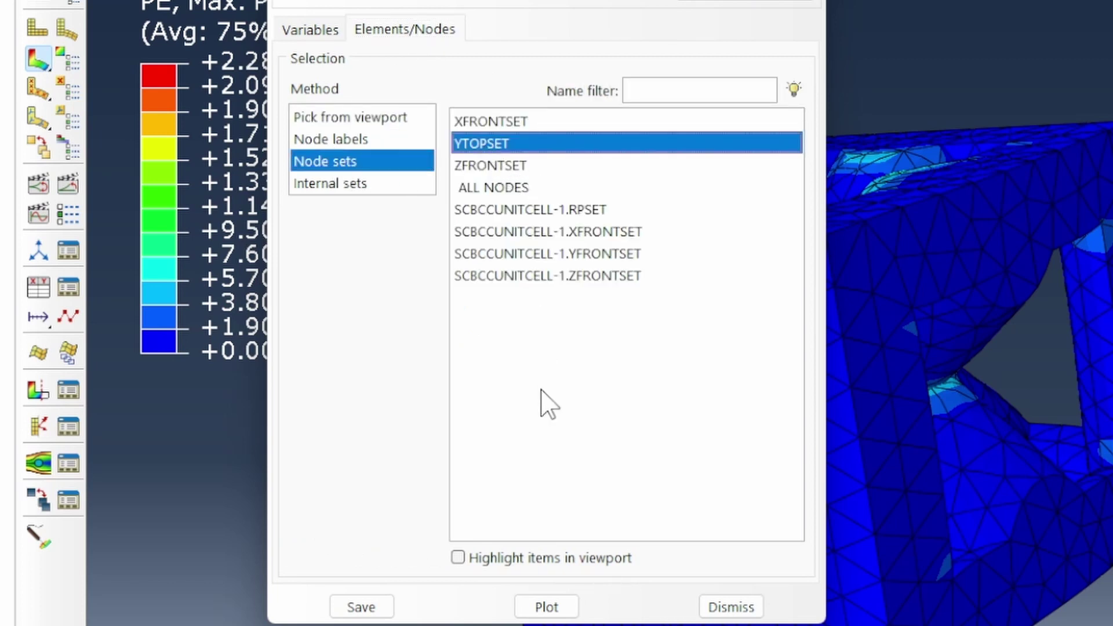
# Replace U1 with the U2 spatial displacement as output variable and save the extracted XY data under default names
pyautogui.click(315, 32)
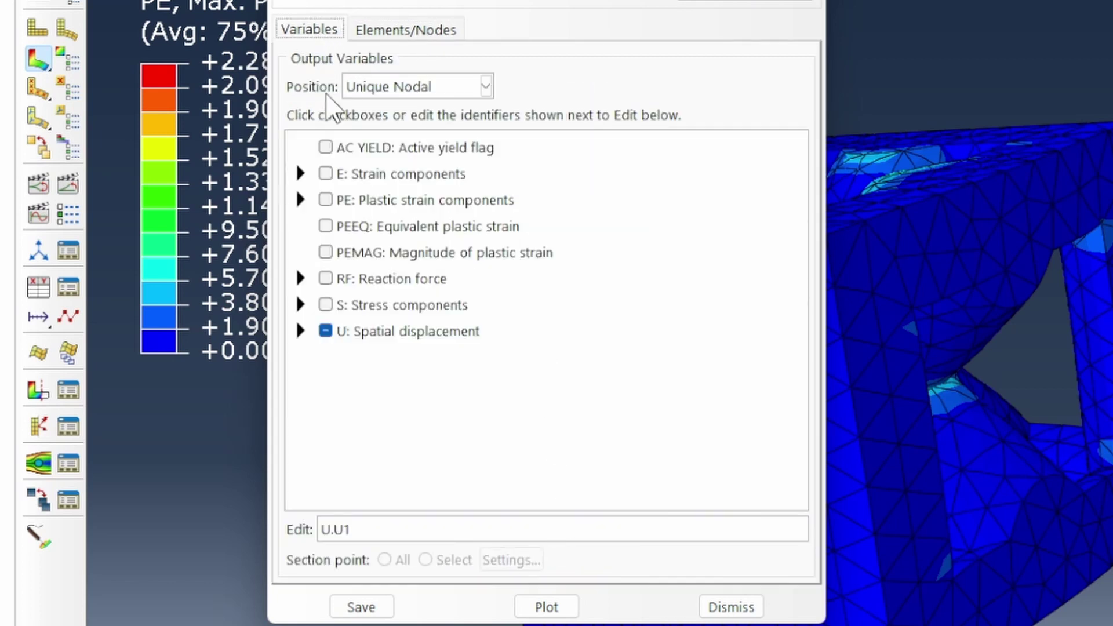
pyautogui.click(301, 330)
pyautogui.click(351, 375)
pyautogui.click(351, 397)
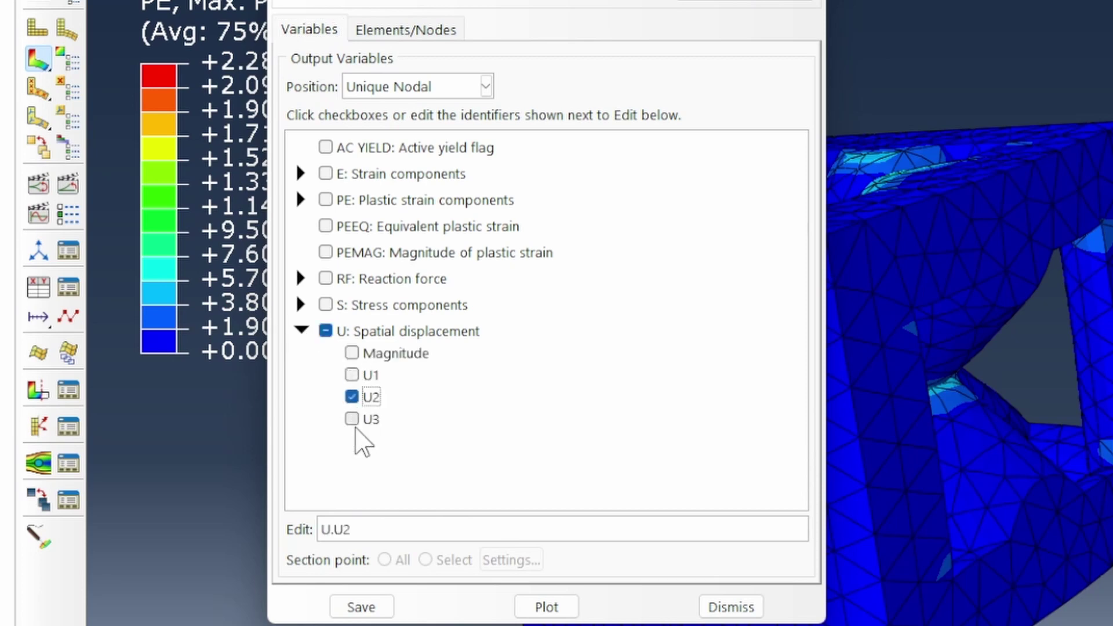
pyautogui.click(379, 607)
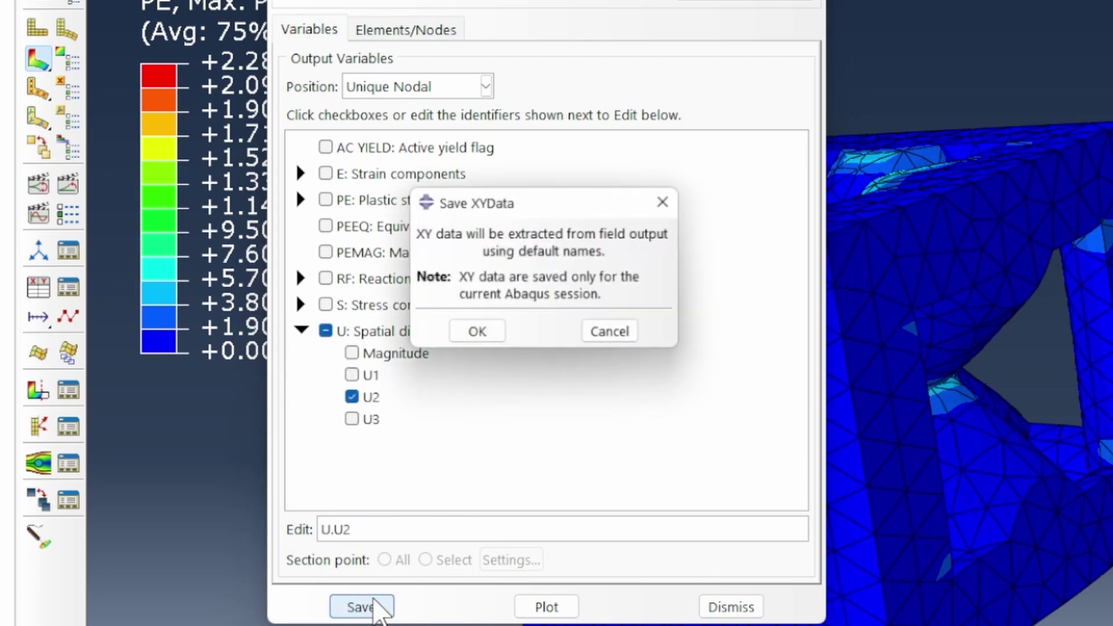
pyautogui.click(478, 334)
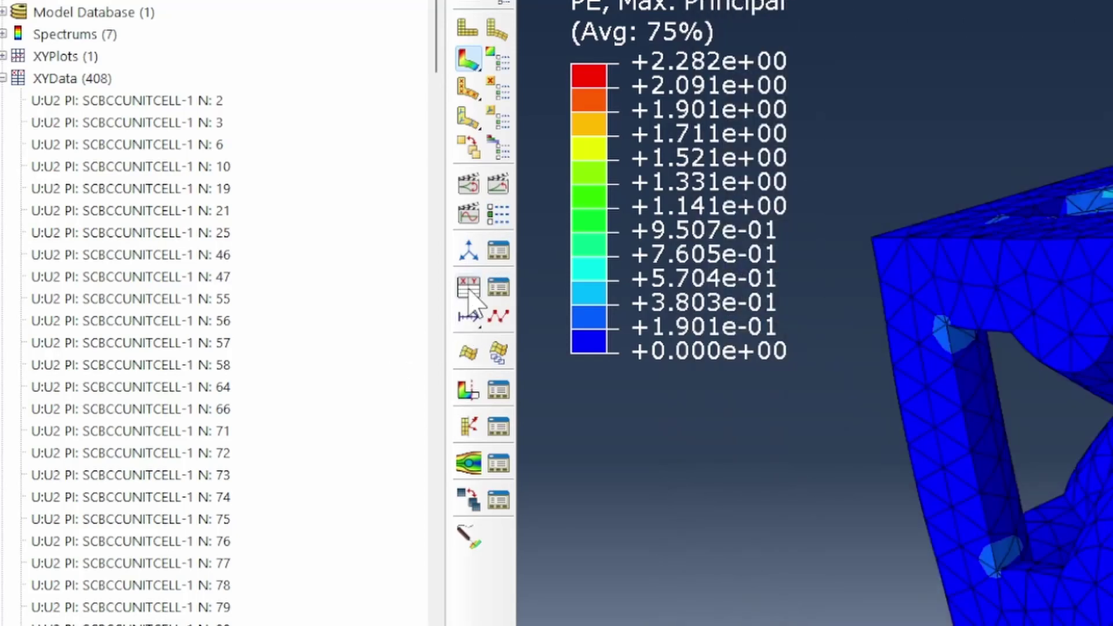
# Start an Operate on XY data expression for the U2 data and insert the avg((A,A,...)) operator
pyautogui.click(468, 286)
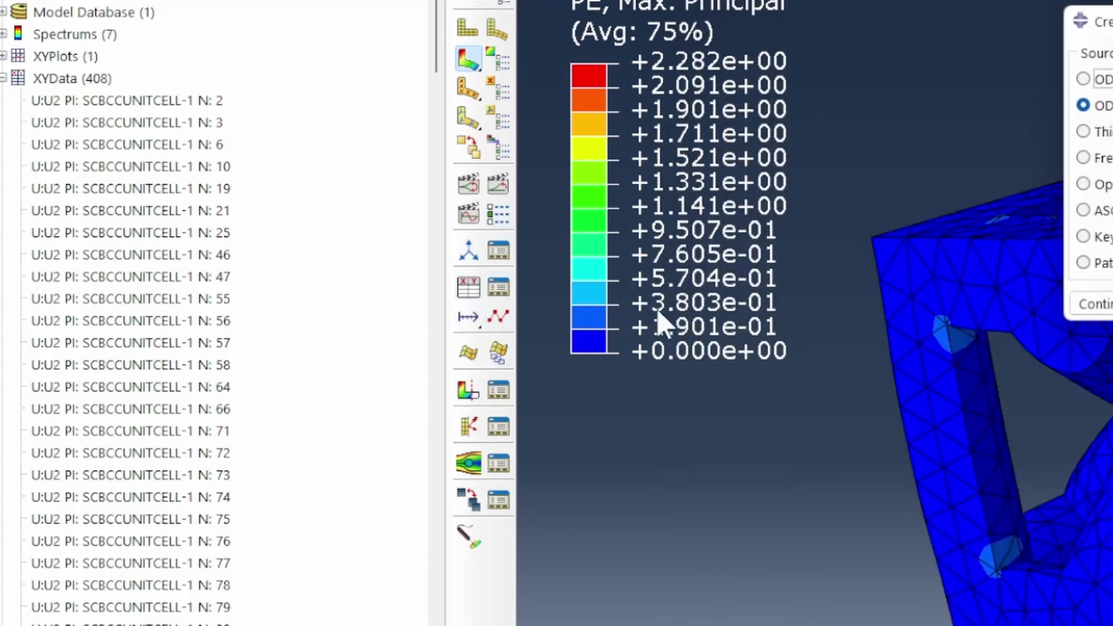
pyautogui.click(770, 184)
pyautogui.click(731, 304)
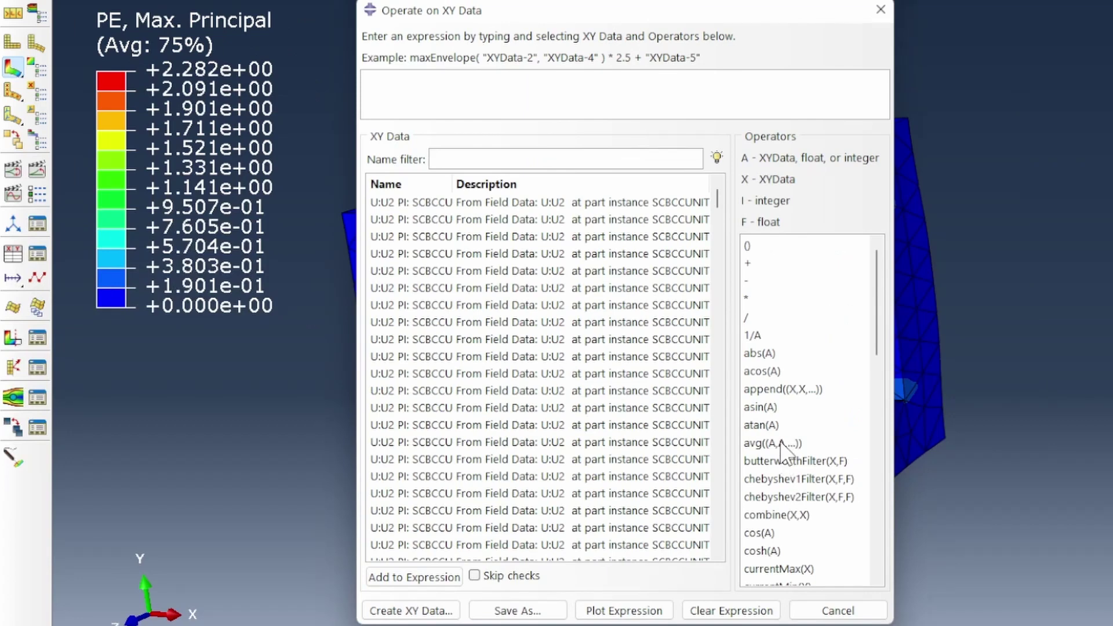
pyautogui.click(780, 442)
# Add all the saved U2 nodal data sets to the average expression, plot it, and close the expression dialog
pyautogui.click(556, 202)
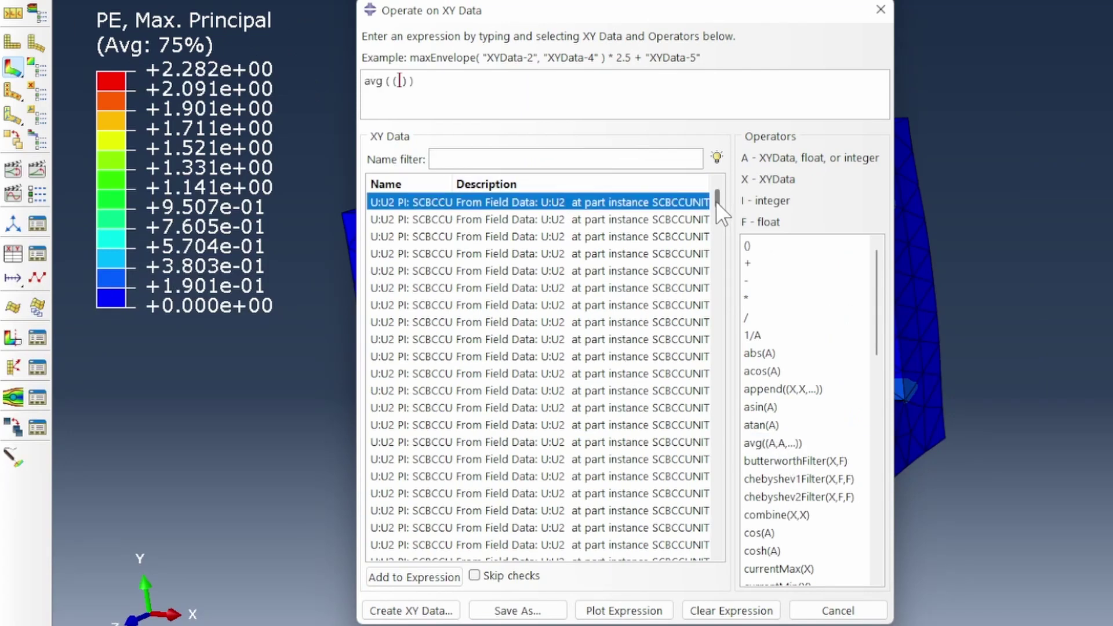
pyautogui.moveTo(715, 201); pyautogui.dragTo(746, 578)
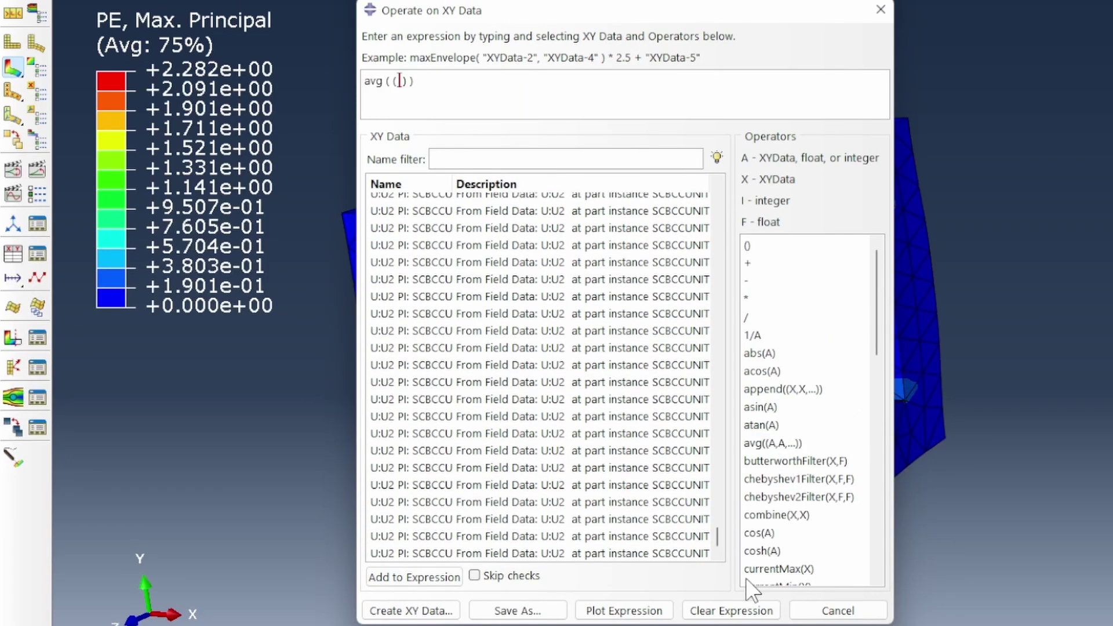
pyautogui.keyDown('shift'); pyautogui.click(518, 553); pyautogui.keyUp('shift')
pyautogui.click(422, 581)
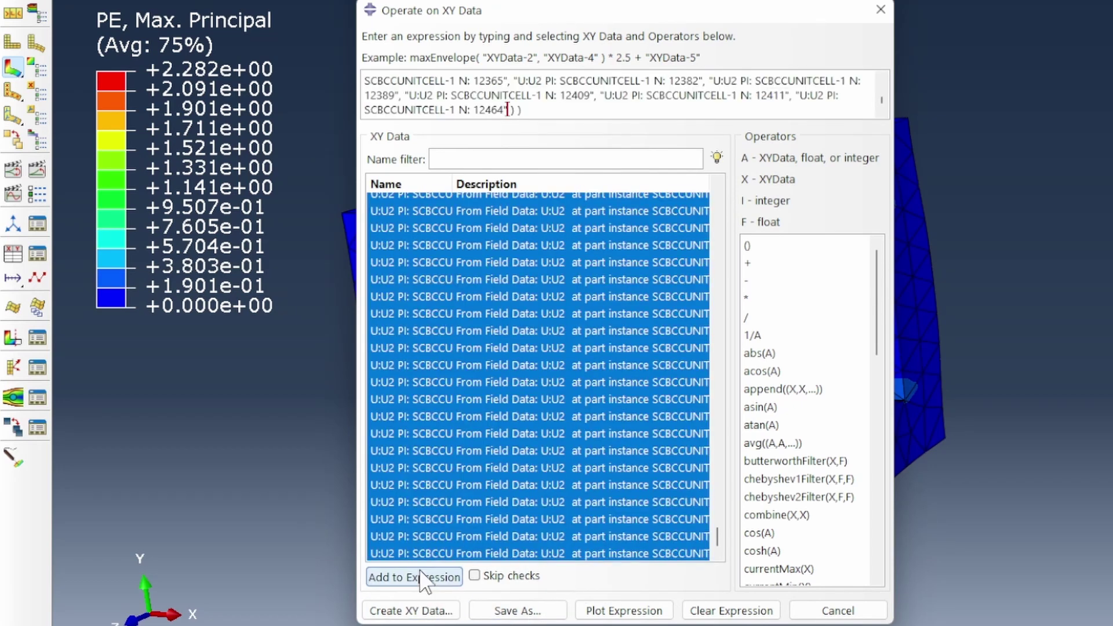
pyautogui.click(609, 606)
pyautogui.click(837, 609)
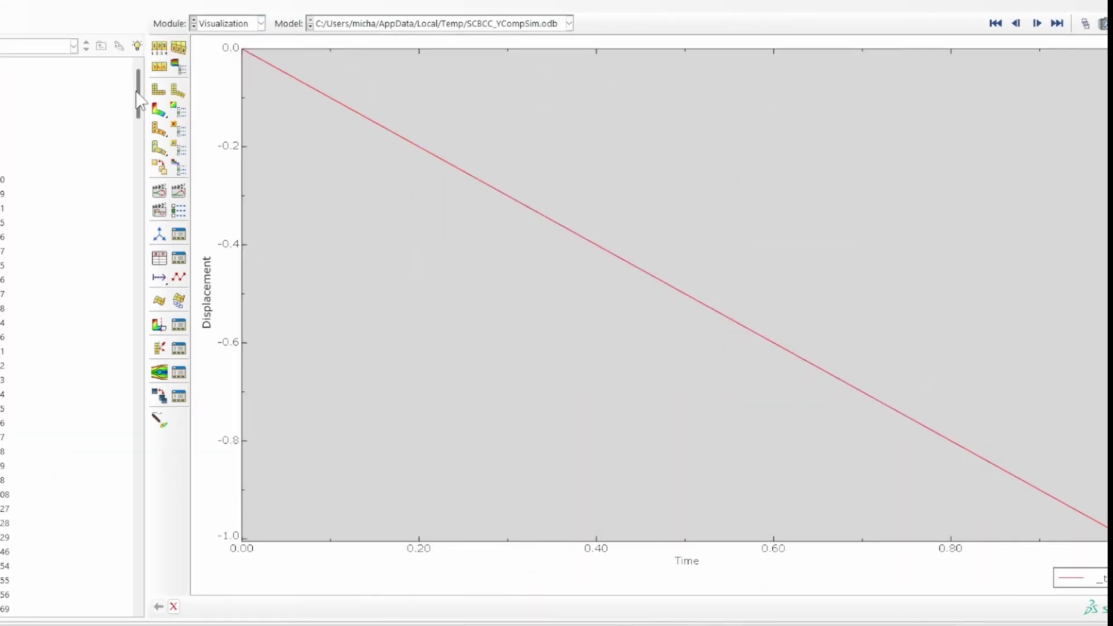
# Open the averaged U2 data set _temp_1 at the end of the XYData list for editing
pyautogui.moveTo(141, 102); pyautogui.dragTo(148, 614)
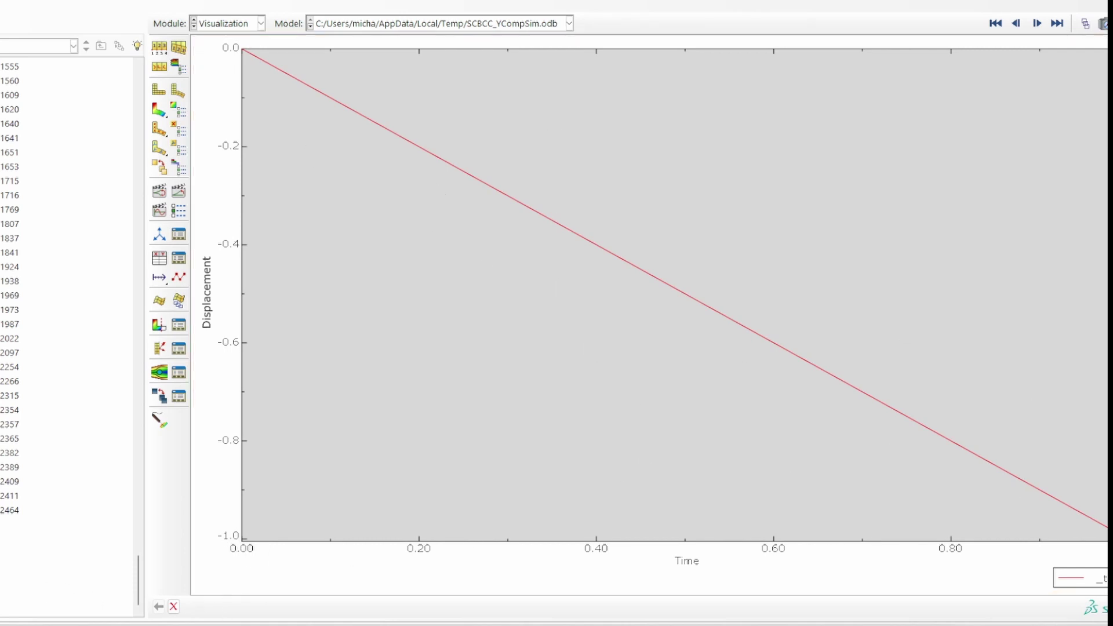
pyautogui.click(0, 531)
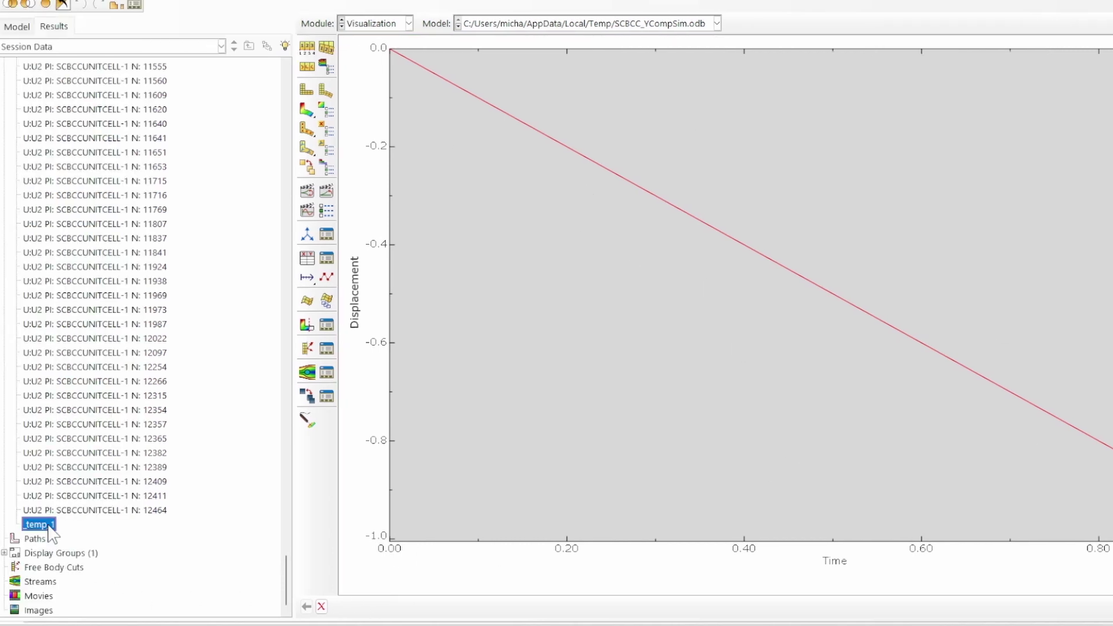
pyautogui.rightClick(49, 528)
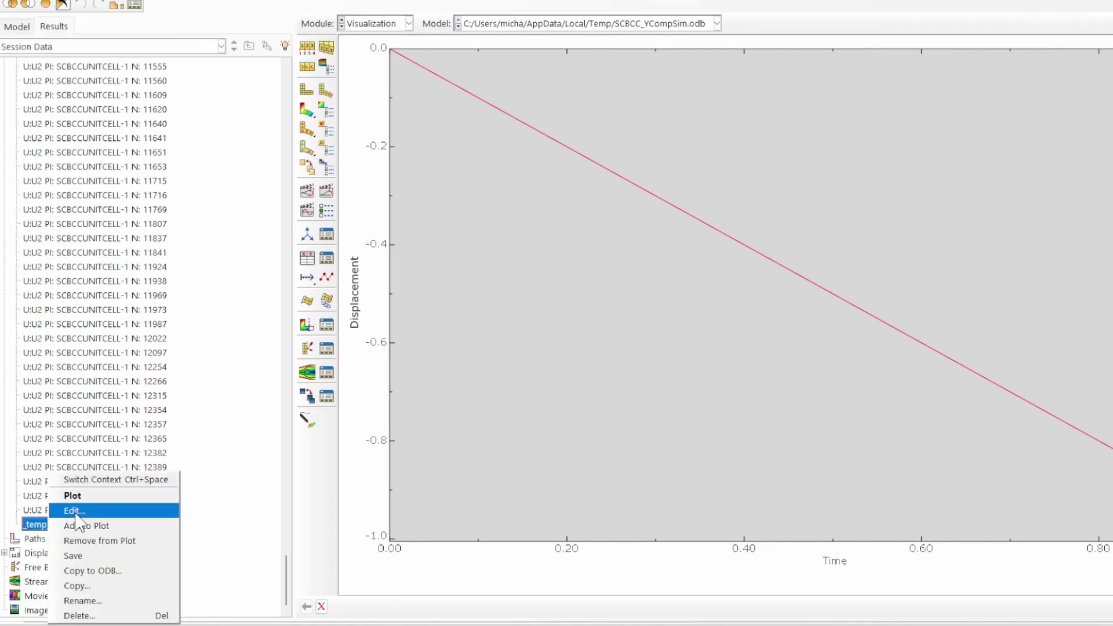
pyautogui.click(93, 509)
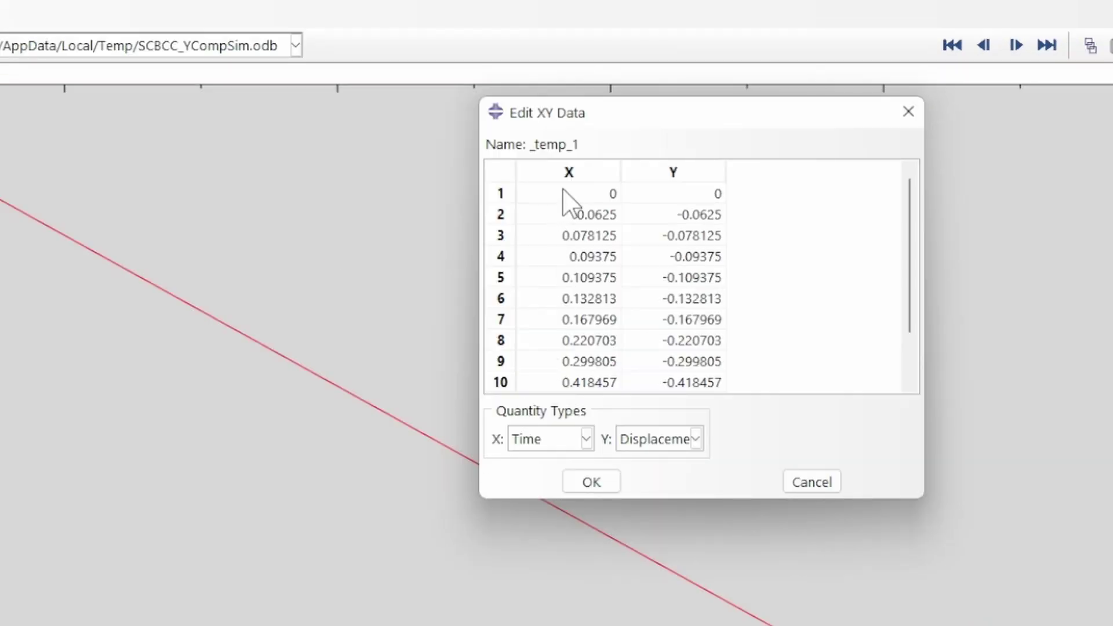
# Copy all time and displacement rows of _temp_1 and paste them in the Excel spreadsheet's time and U2 columns from cell E6
pyautogui.moveTo(891, 119); pyautogui.dragTo(983, 250)
pyautogui.moveTo(704, 392); pyautogui.dragTo(702, 394)
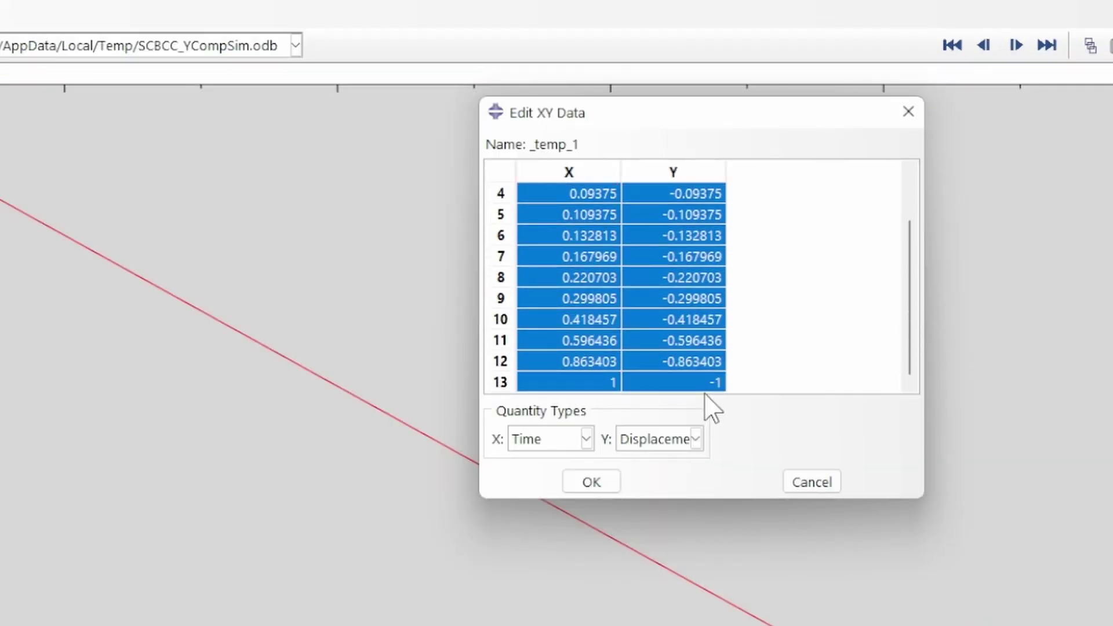
pyautogui.rightClick(678, 304)
pyautogui.click(719, 339)
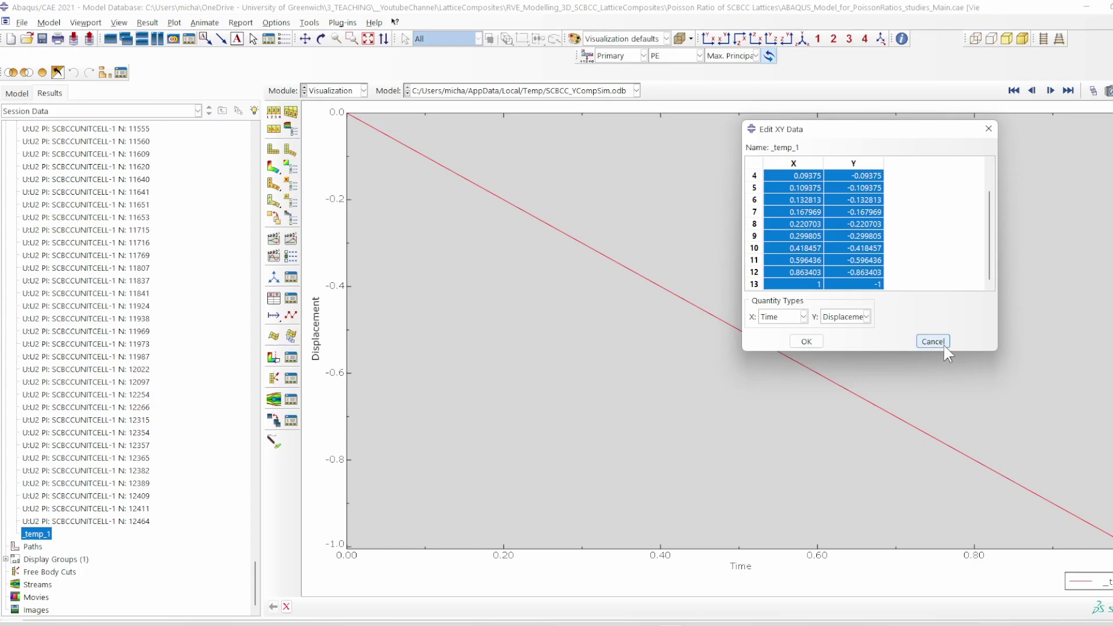
pyautogui.click(811, 481)
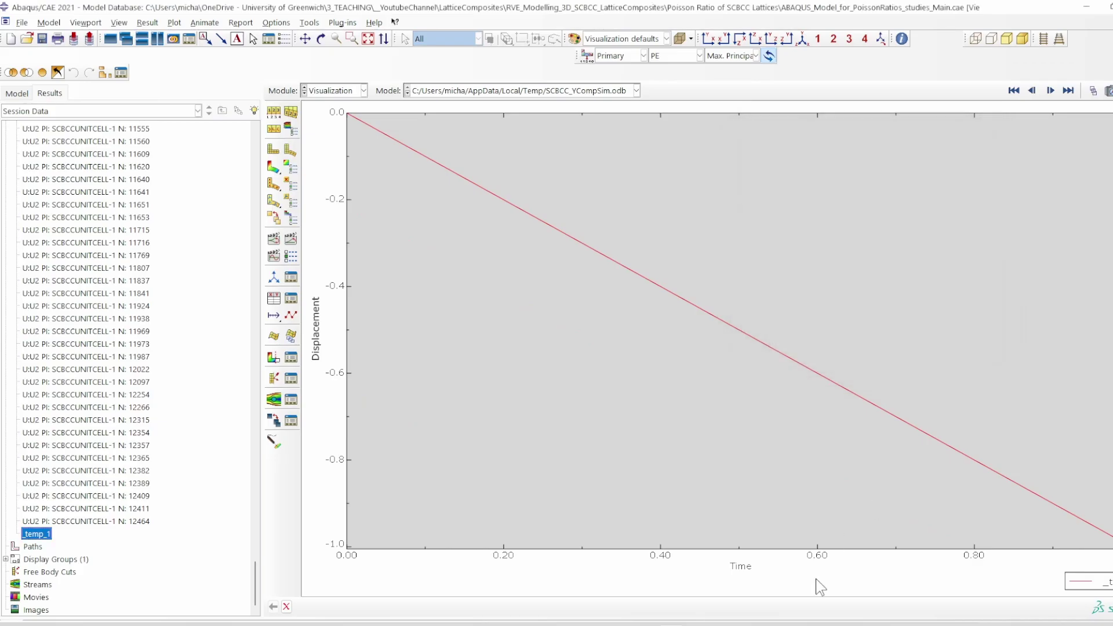
pyautogui.click(723, 624)
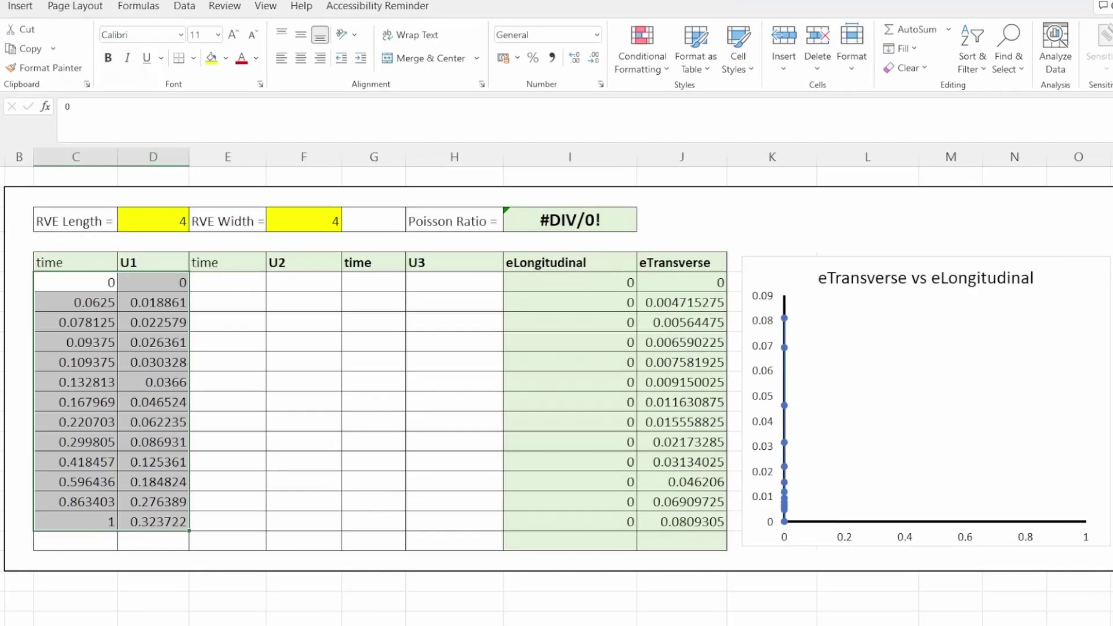
pyautogui.click(215, 284)
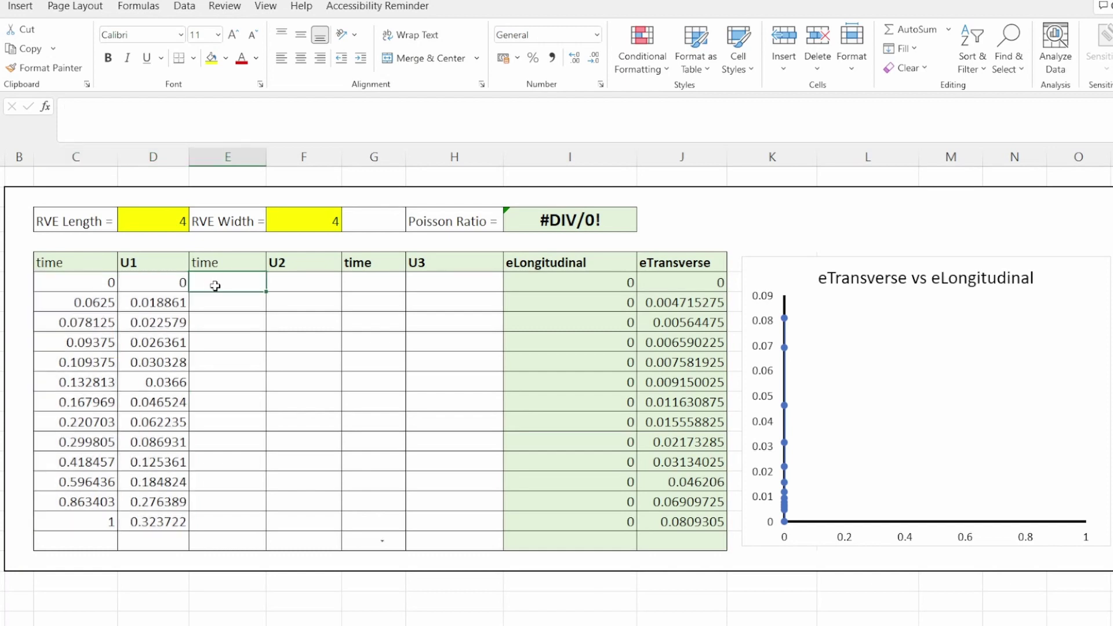
pyautogui.hotkey('ctrl', 'v')
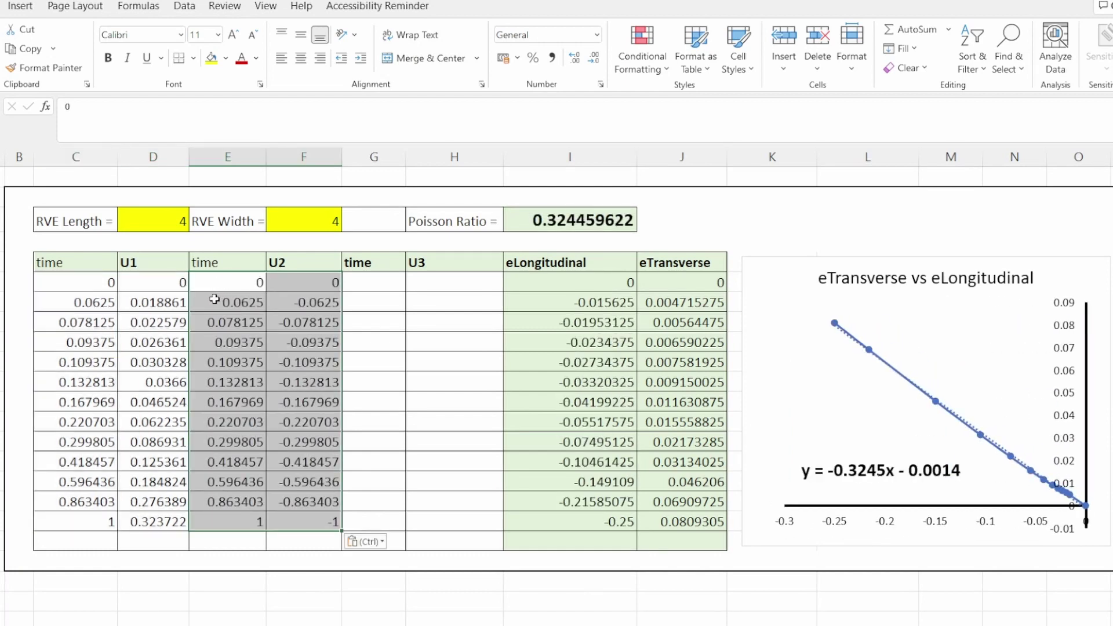
# Return to Abaqus/CAE, show the deformed contour plot, and delete all U2 nodal data sets and _temp_1 under XYData
pyautogui.hotkey('alt', 'Tab')
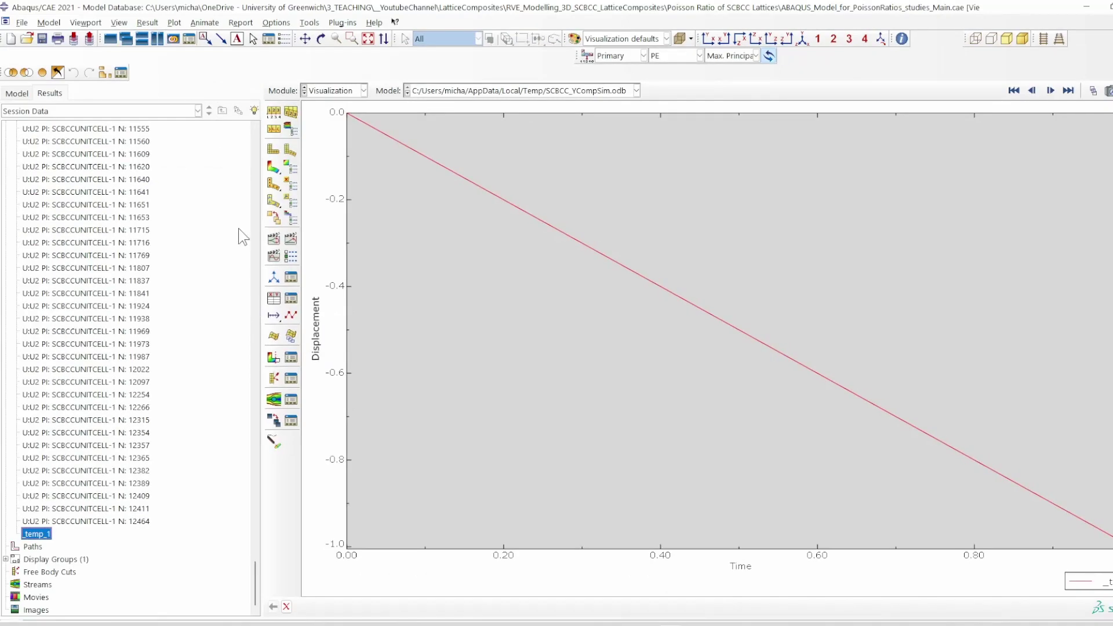
pyautogui.click(273, 167)
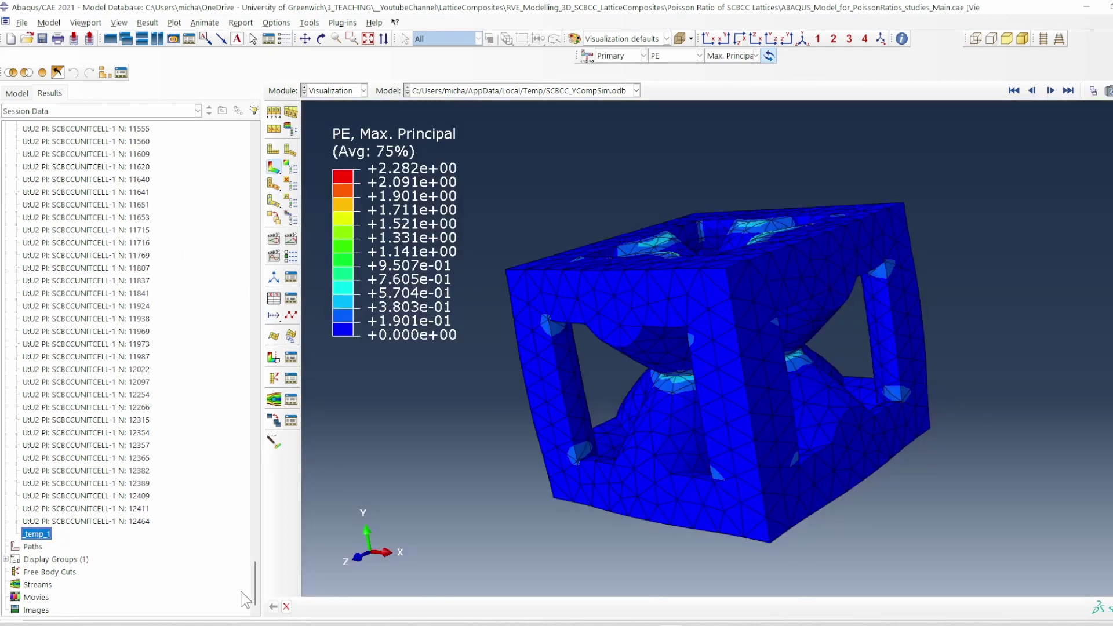
pyautogui.moveTo(255, 593); pyautogui.dragTo(258, 156)
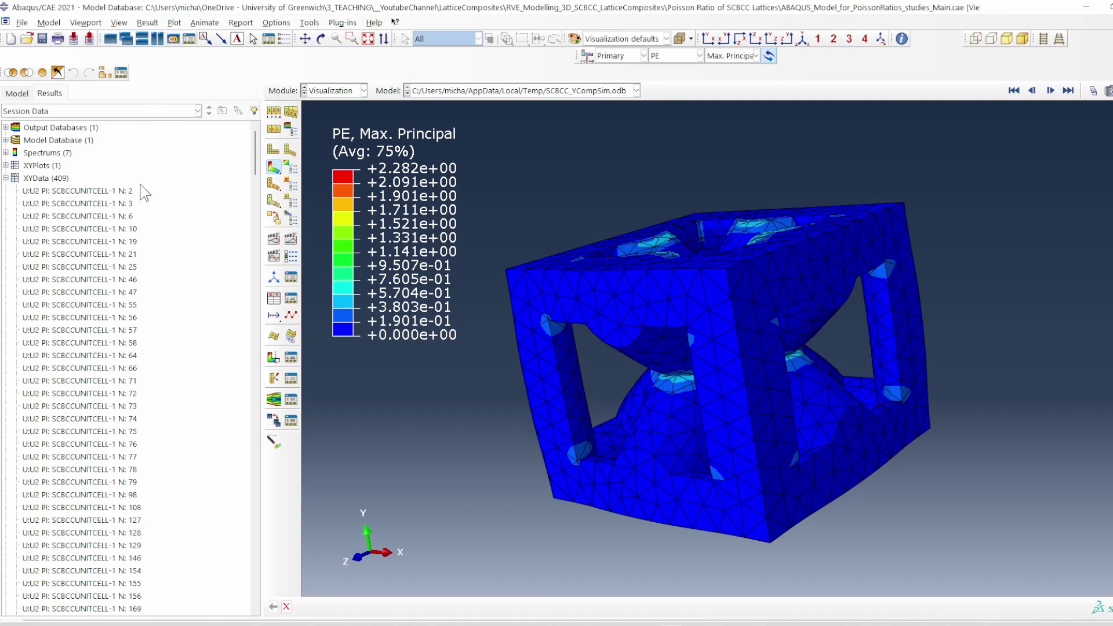
pyautogui.keyDown('shift'); pyautogui.click(128, 193); pyautogui.keyUp('shift')
pyautogui.rightClick(129, 197)
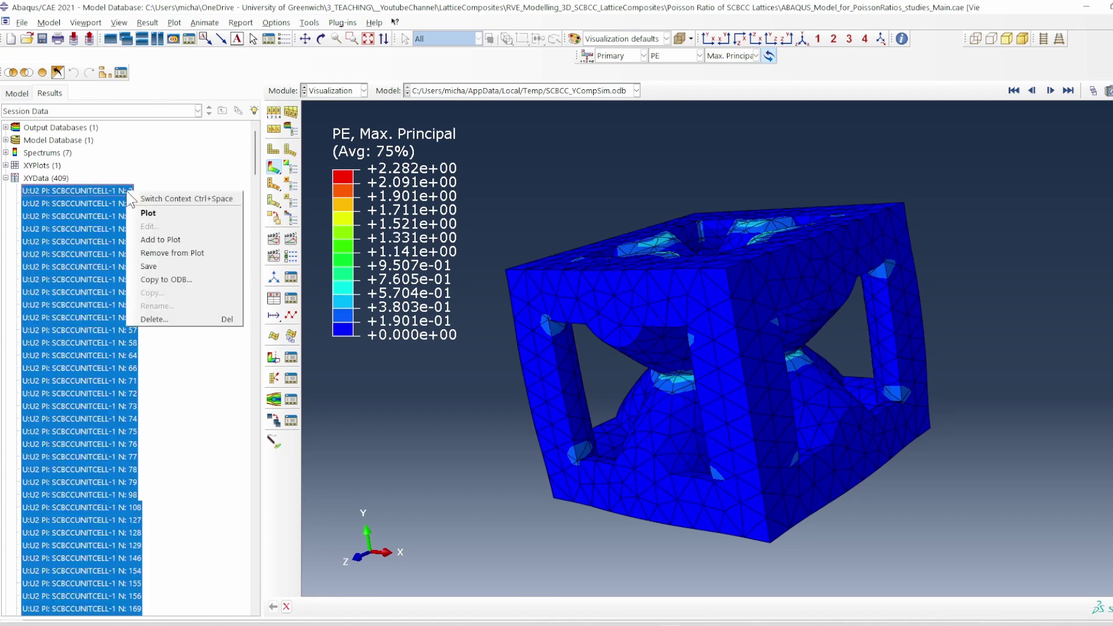
pyautogui.click(168, 318)
pyautogui.click(539, 331)
# Start new XY data from the ODB field output and choose only the U3 spatial displacement component instead of U2
pyautogui.click(290, 314)
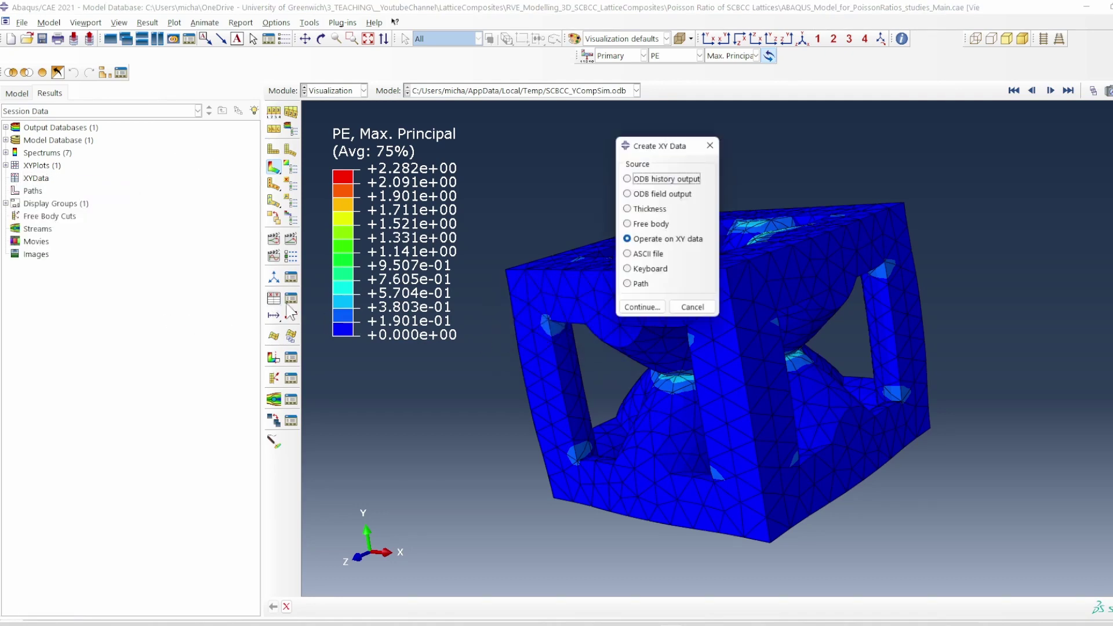
pyautogui.click(672, 194)
pyautogui.click(648, 308)
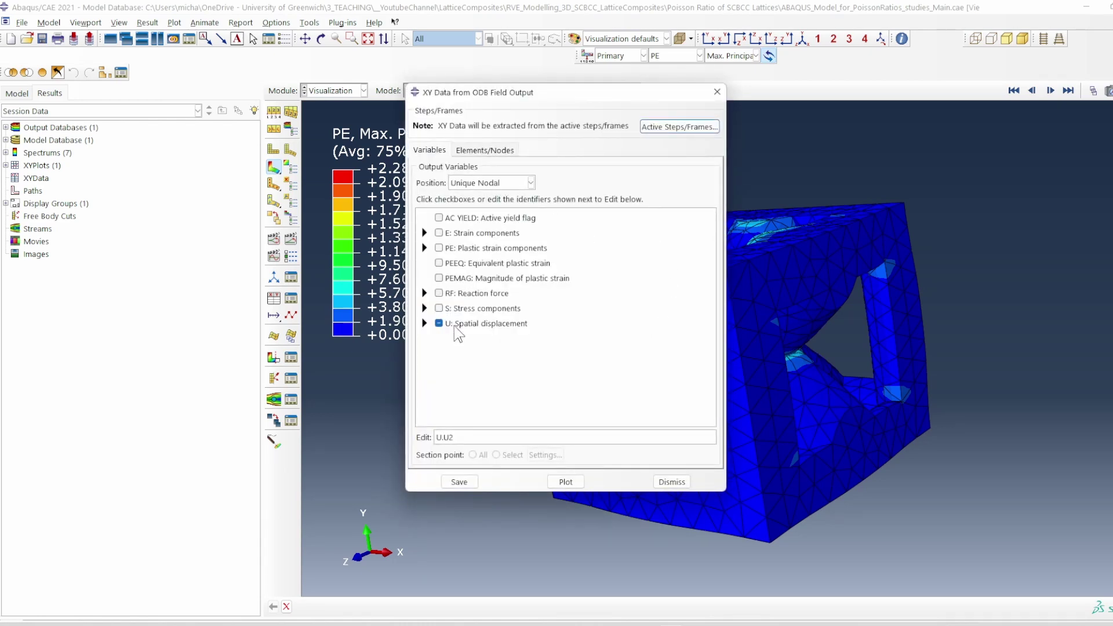
pyautogui.click(424, 323)
pyautogui.click(454, 361)
pyautogui.click(454, 374)
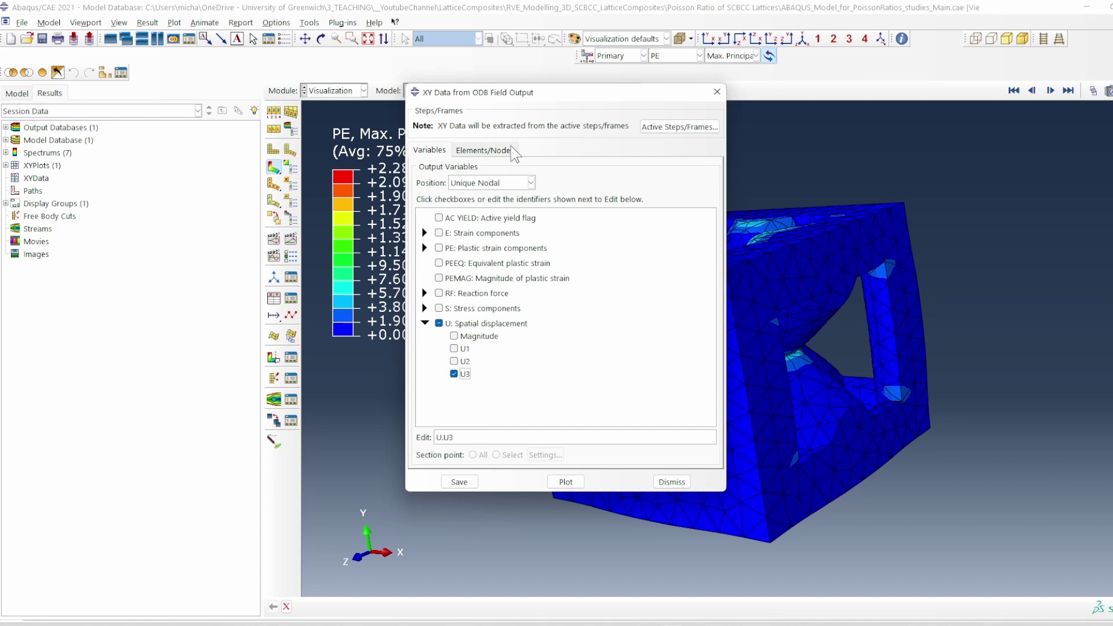
# Extract the U3 data for the node set ZFRONTSET, save the data sets, and close the field output dialog
pyautogui.click(493, 151)
pyautogui.click(443, 224)
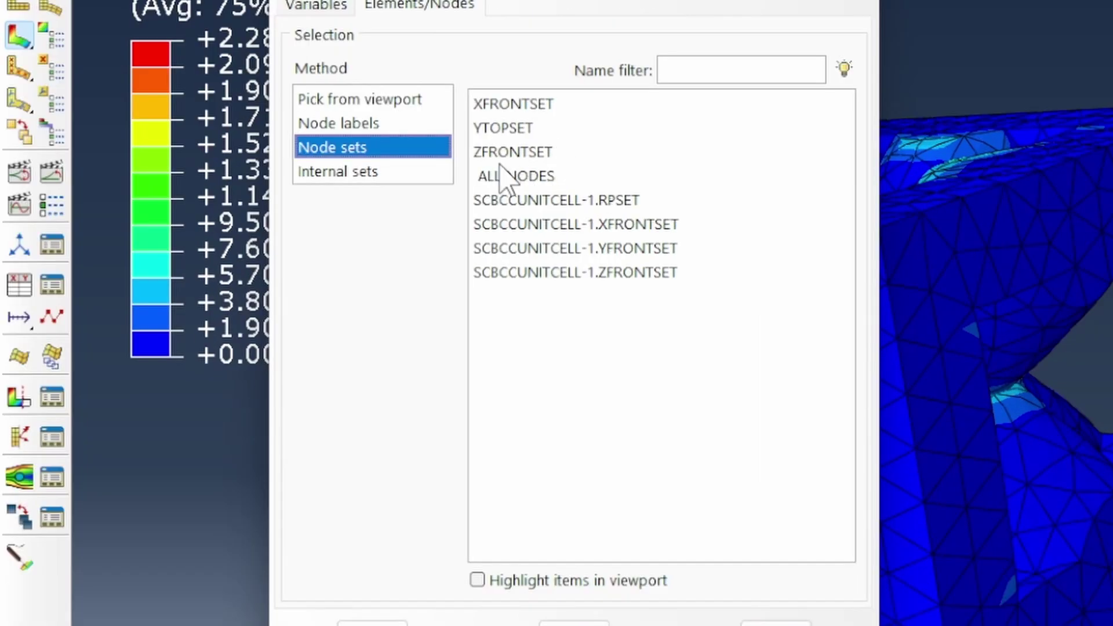
pyautogui.click(539, 229)
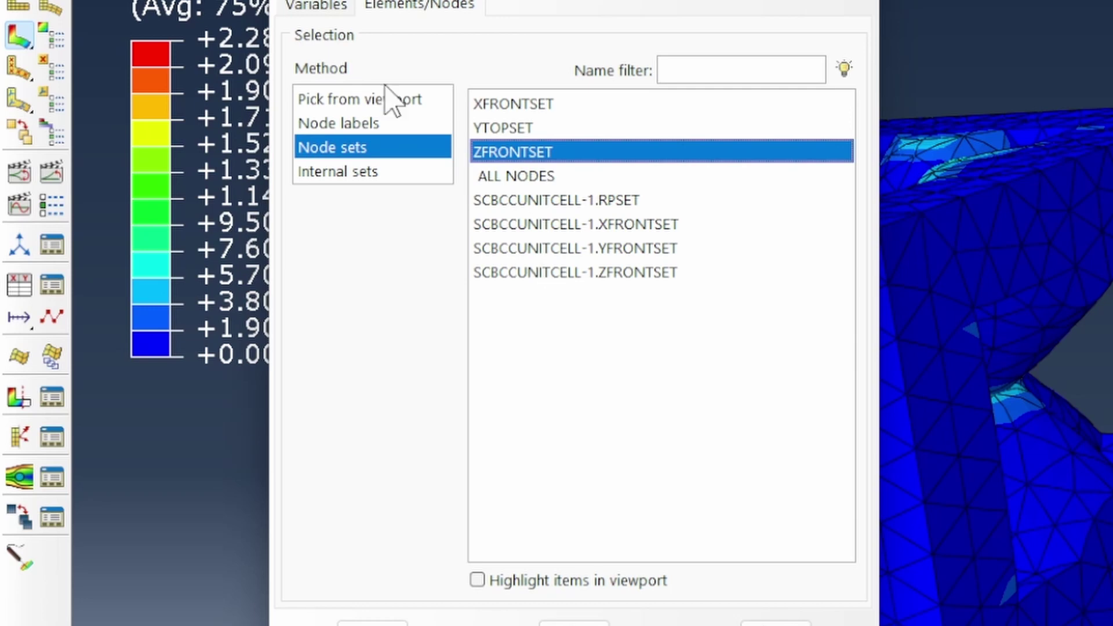
pyautogui.click(315, 6)
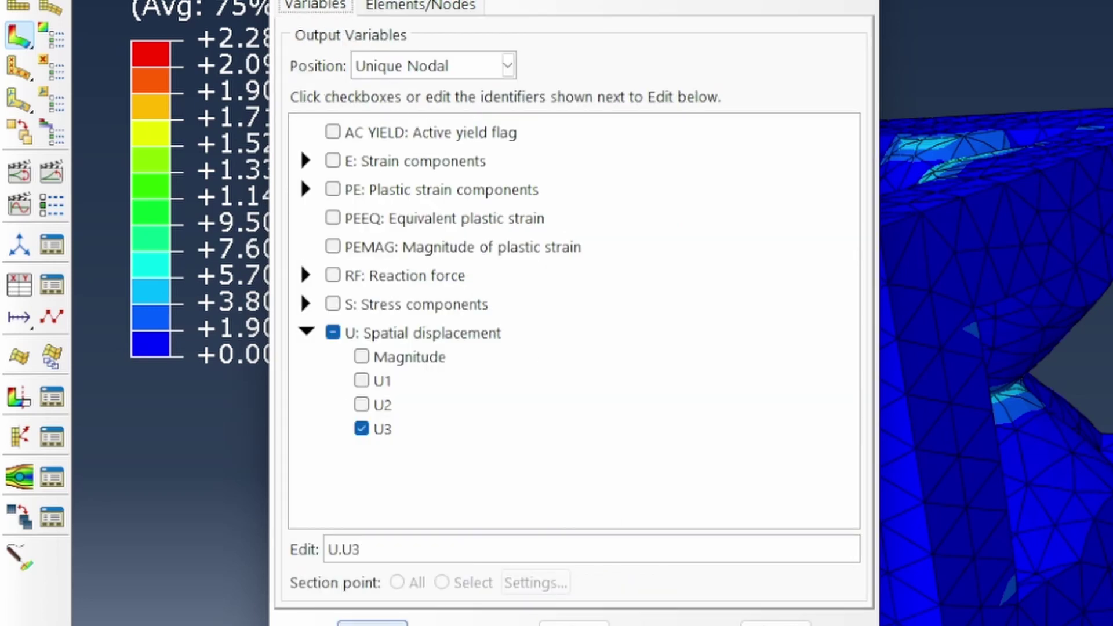
pyautogui.click(372, 622)
pyautogui.click(506, 339)
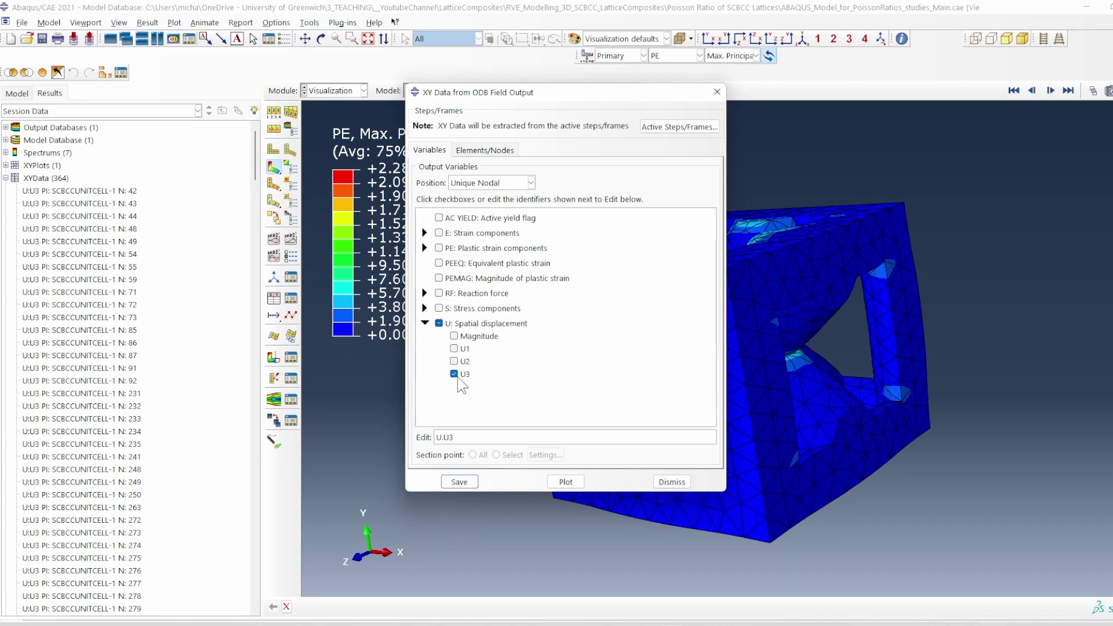
pyautogui.click(671, 482)
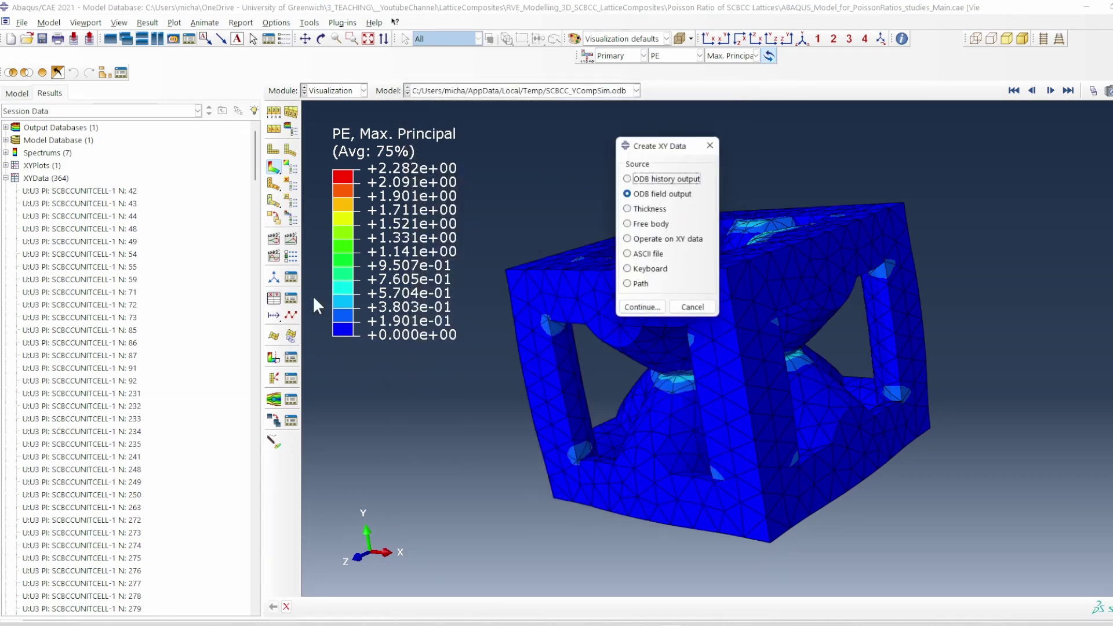
# Build an avg expression over all the saved U3 nodal data sets by operating on XY data, plot it, and close the expression dialog
pyautogui.click(666, 238)
pyautogui.click(641, 307)
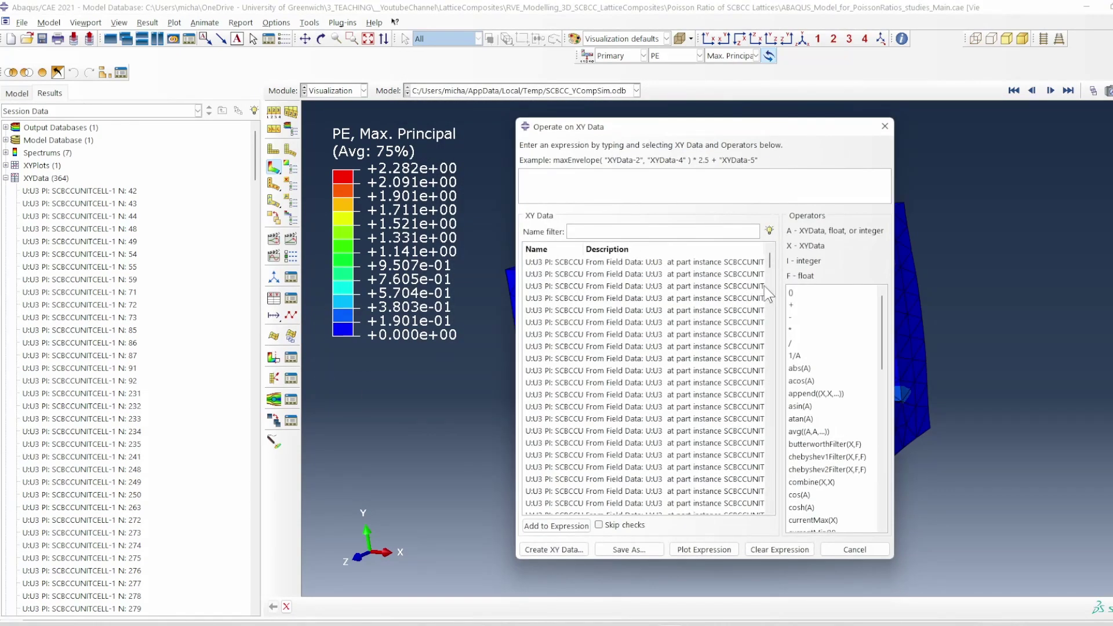
pyautogui.click(590, 264)
pyautogui.moveTo(770, 260); pyautogui.dragTo(769, 532)
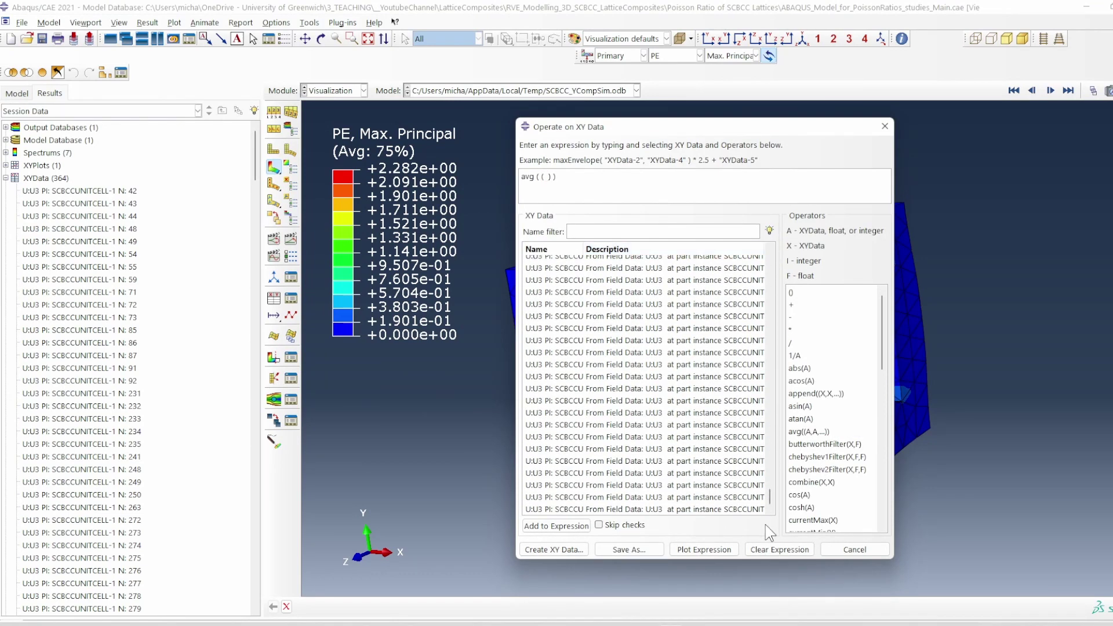
pyautogui.keyDown('shift'); pyautogui.click(737, 510); pyautogui.keyUp('shift')
pyautogui.click(557, 526)
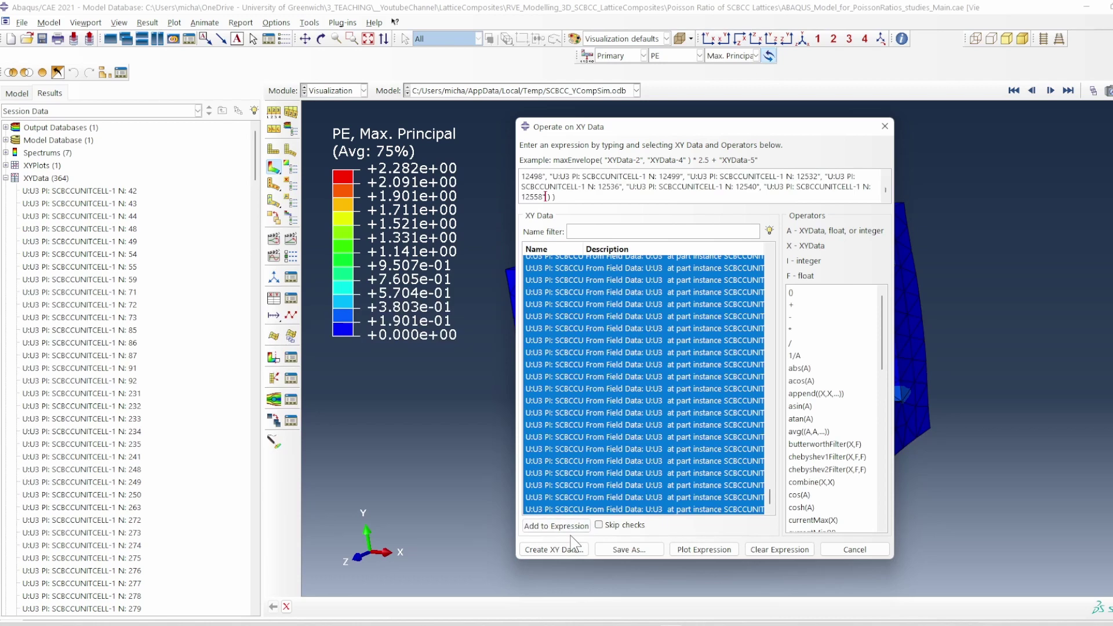
pyautogui.click(705, 550)
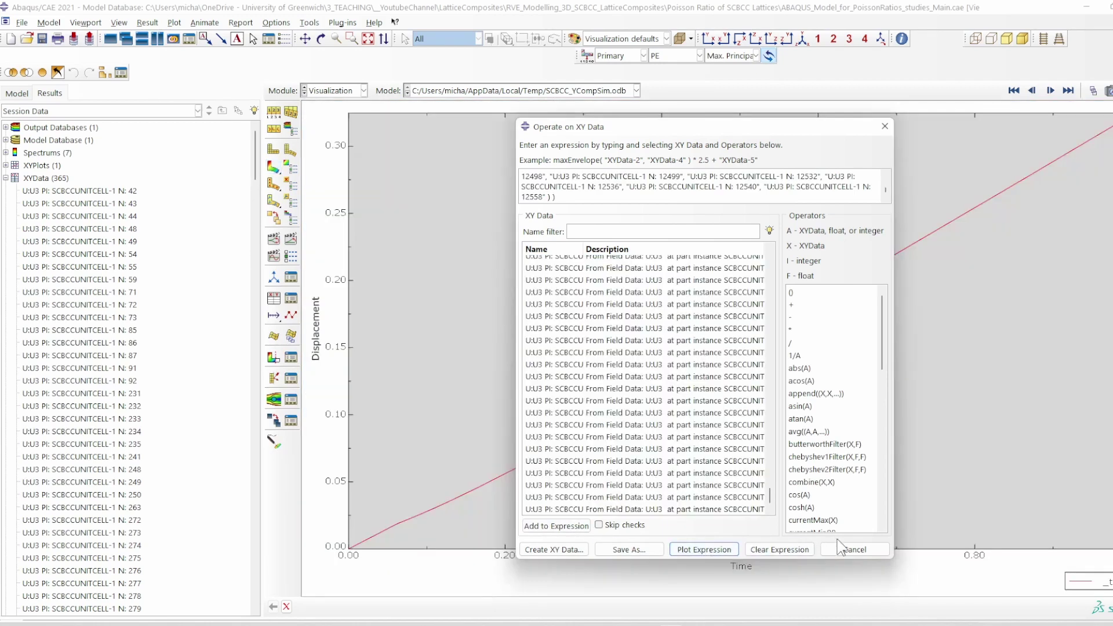
pyautogui.click(853, 549)
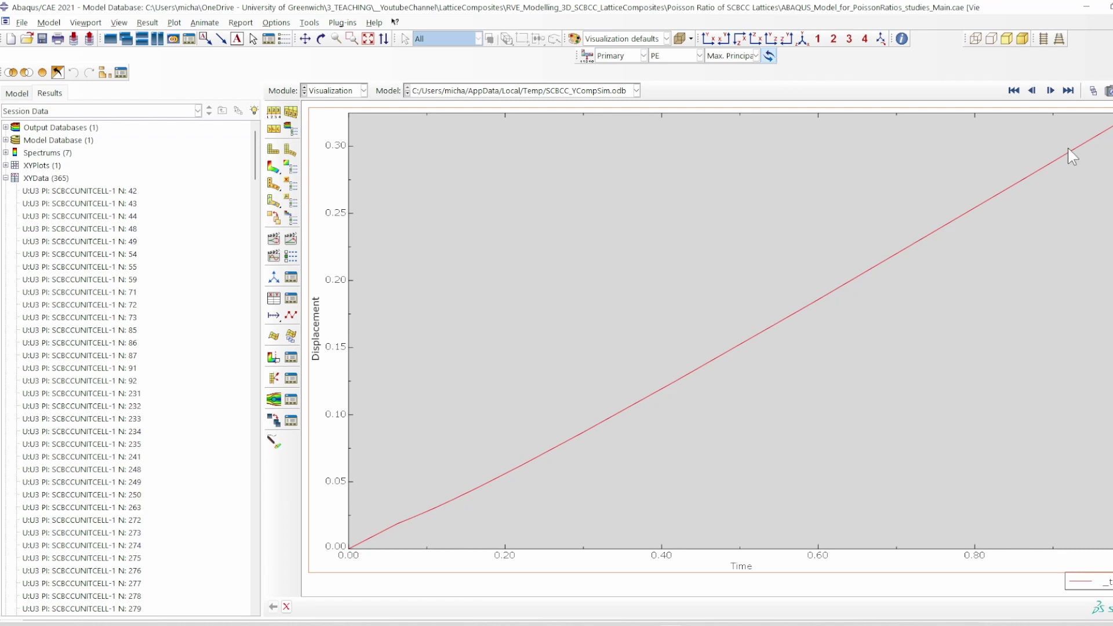
# Open the averaged U3 data set _temp_1 under XYData, copy all its time and displacement rows, and close it unchanged
pyautogui.scroll(-12, 154, 564)
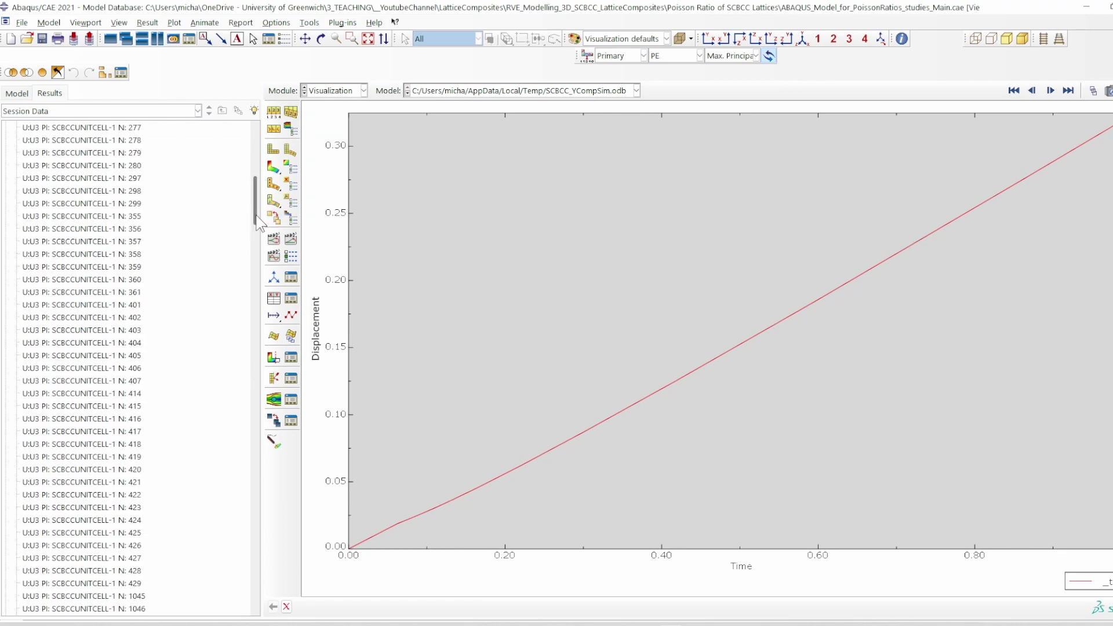
pyautogui.moveTo(257, 223); pyautogui.dragTo(273, 566)
pyautogui.rightClick(36, 534)
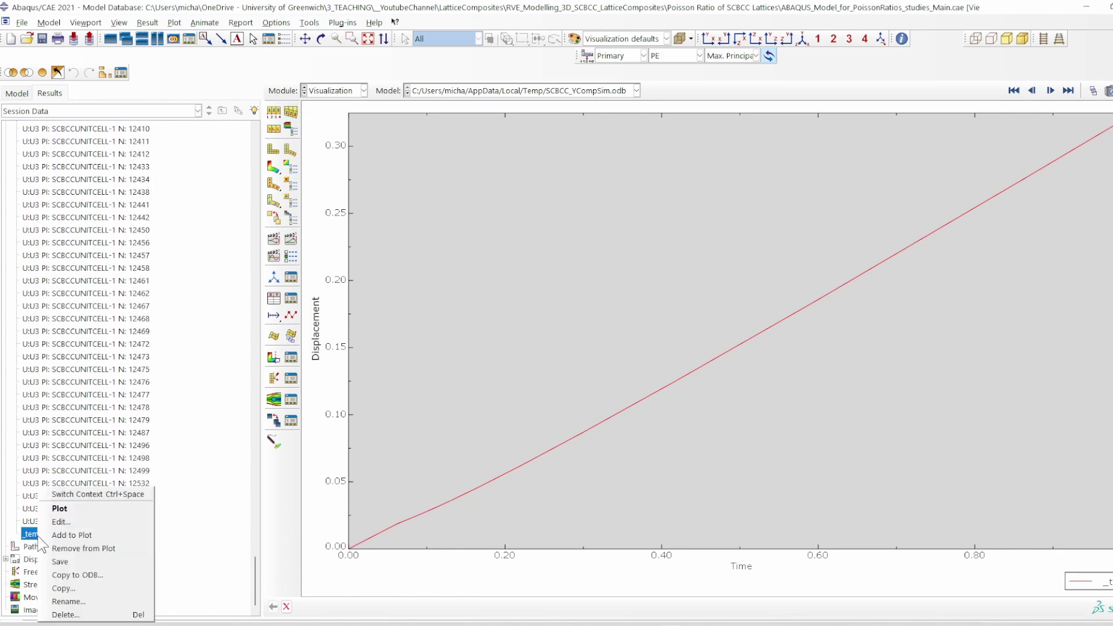
pyautogui.click(58, 559)
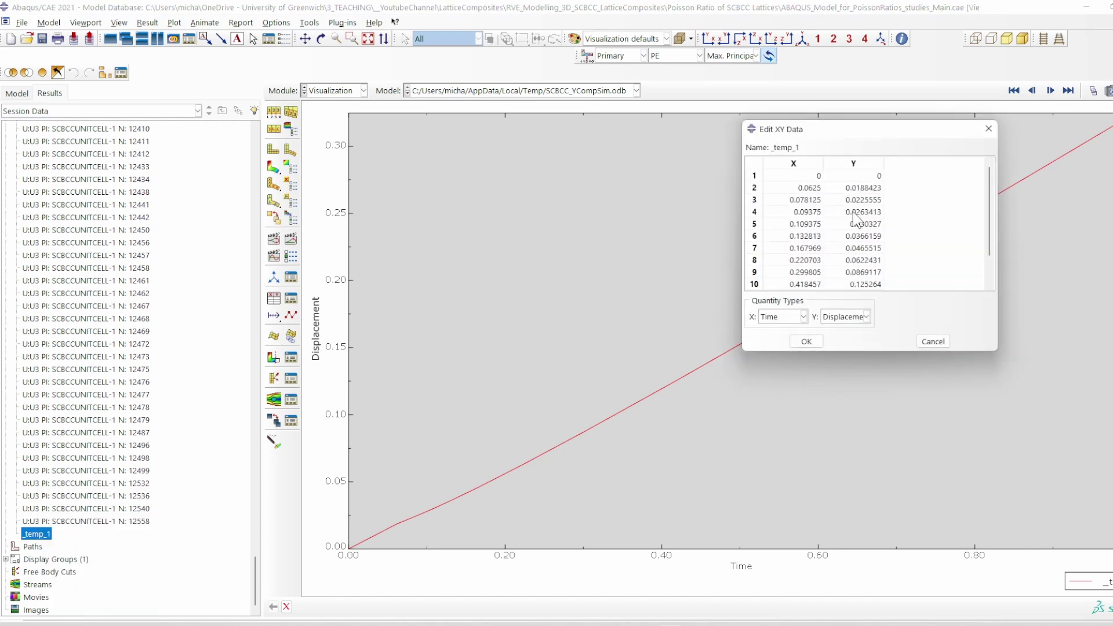
pyautogui.moveTo(818, 180); pyautogui.dragTo(870, 292)
pyautogui.rightClick(845, 248)
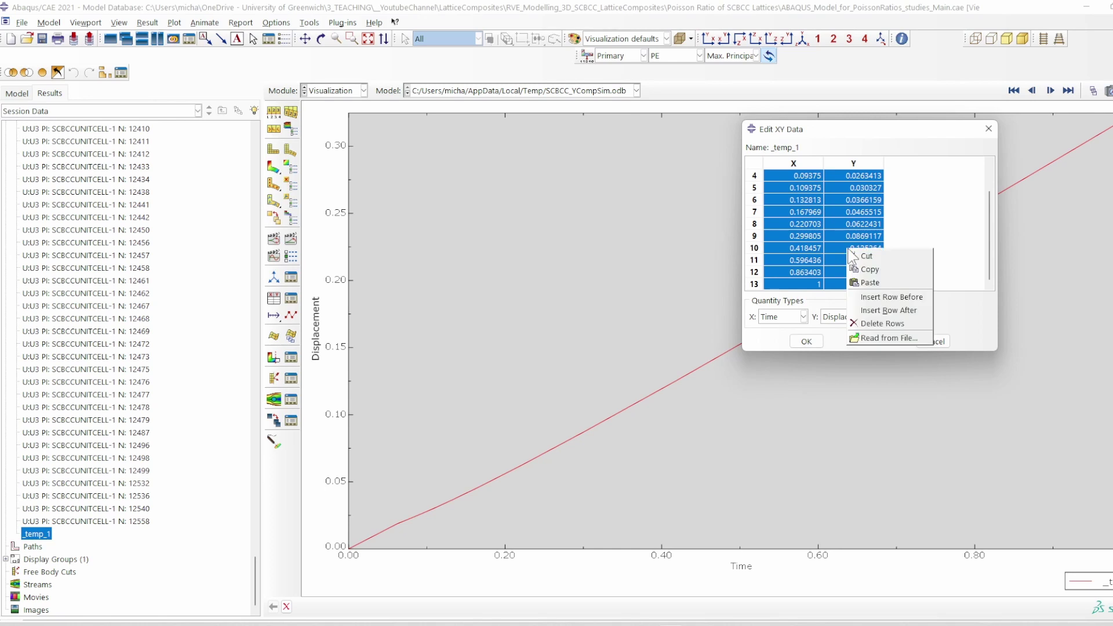
pyautogui.click(867, 270)
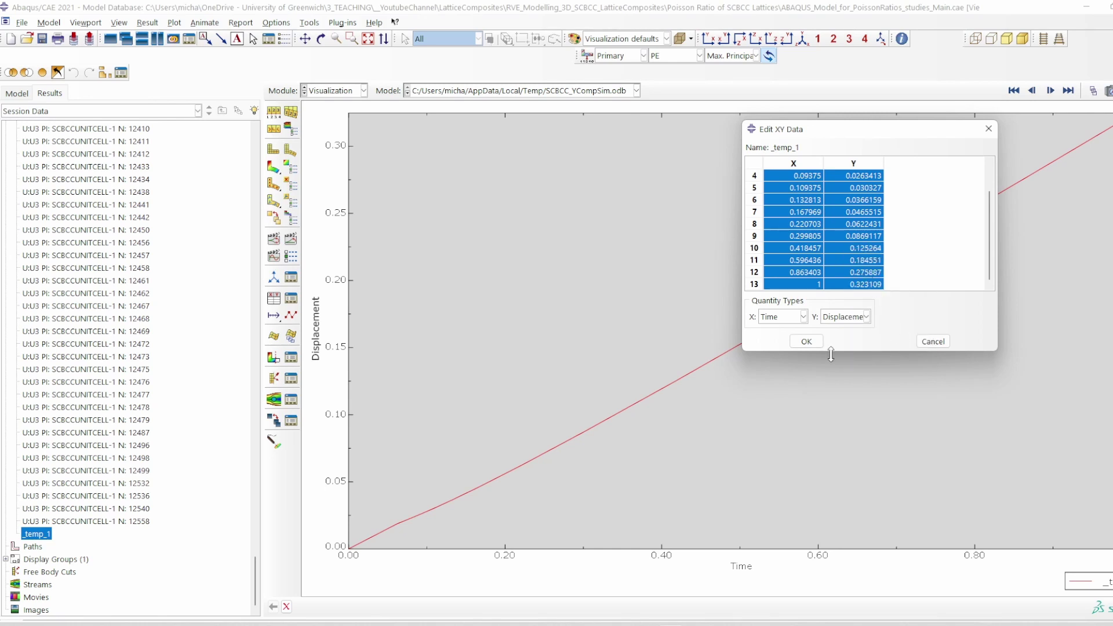
pyautogui.click(933, 341)
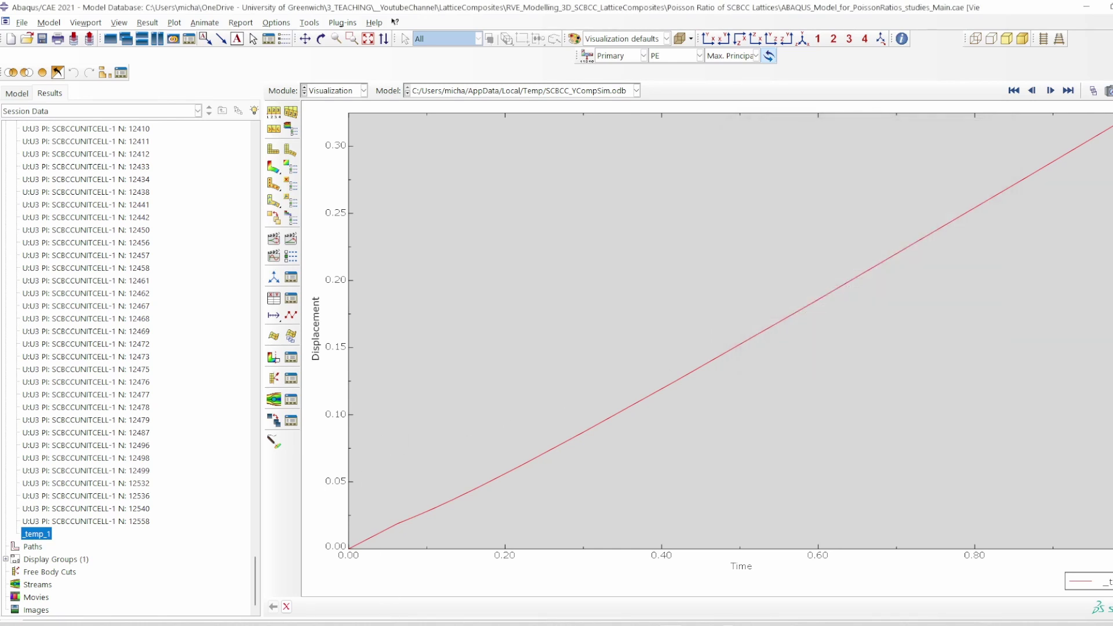
# Switch to the Excel spreadsheet and paste the copied rows into the time and U3 columns from cell G6
pyautogui.hotkey('alt', 'Tab')
pyautogui.hotkey('ctrl', 'v')
pyautogui.click(410, 290)
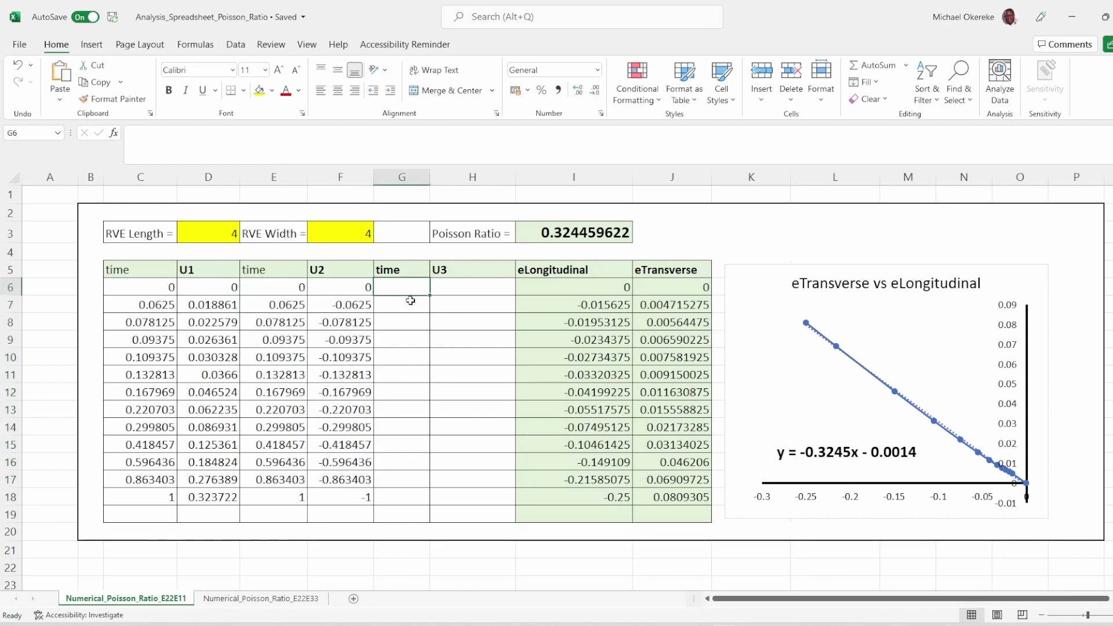
pyautogui.hotkey('ctrl', 'v')
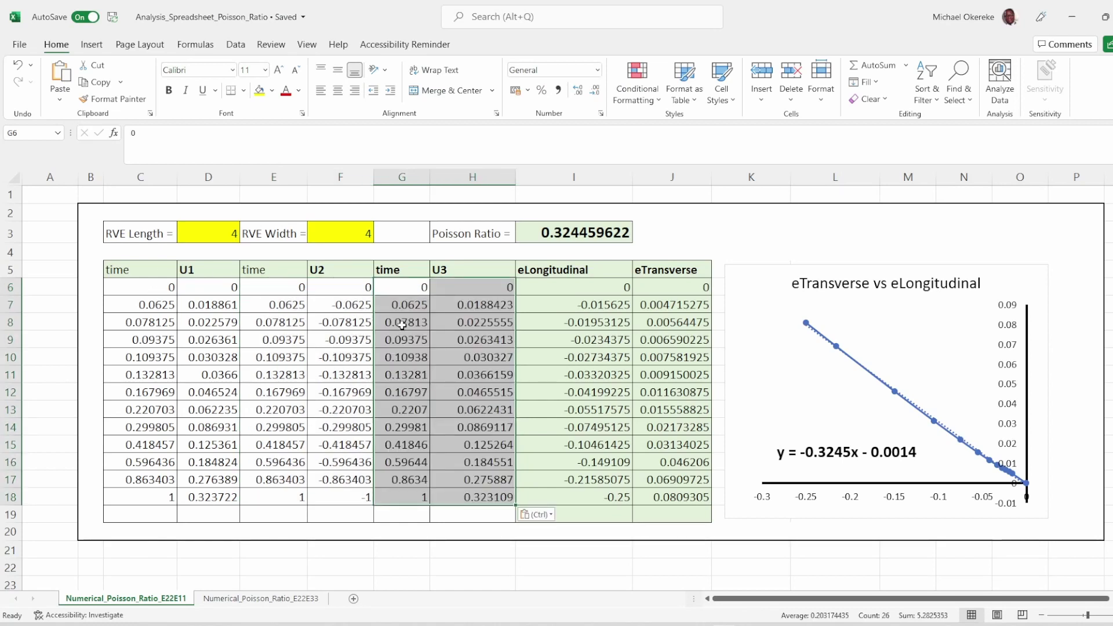
# Delete the linear trendline and its equation from the eTransverse vs eLongitudinal chart
pyautogui.click(587, 286)
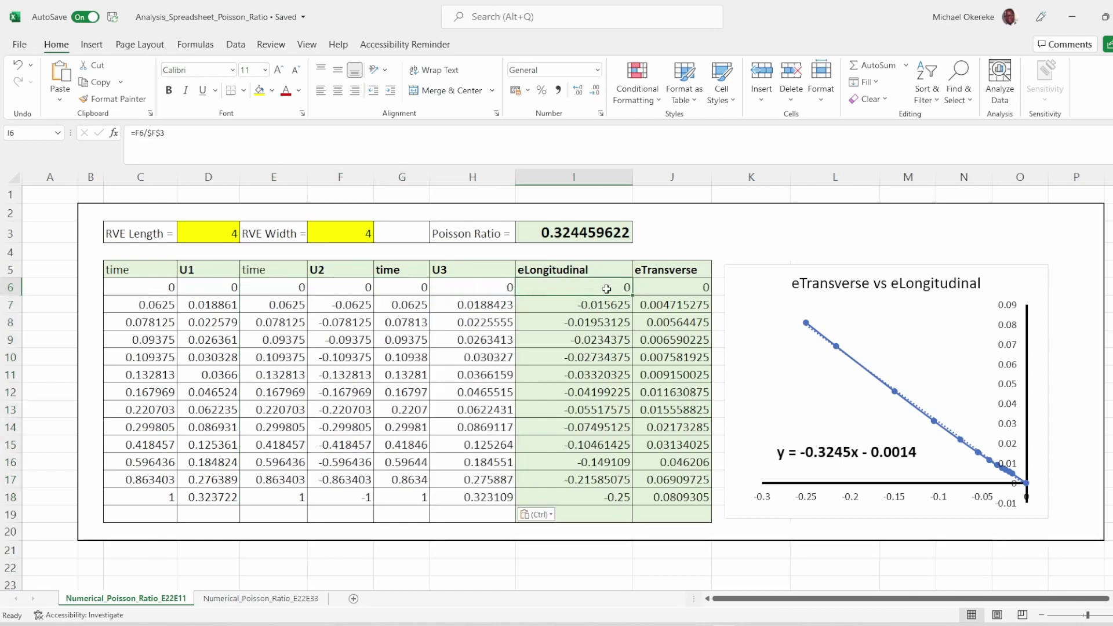
pyautogui.click(907, 401)
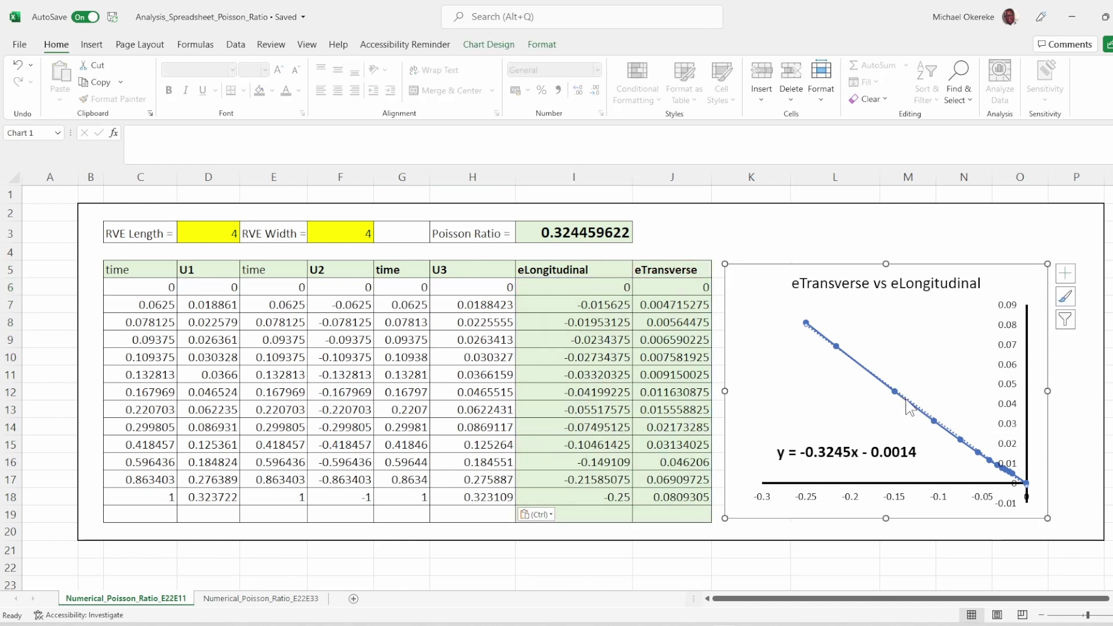
pyautogui.click(915, 417)
pyautogui.press('Delete')
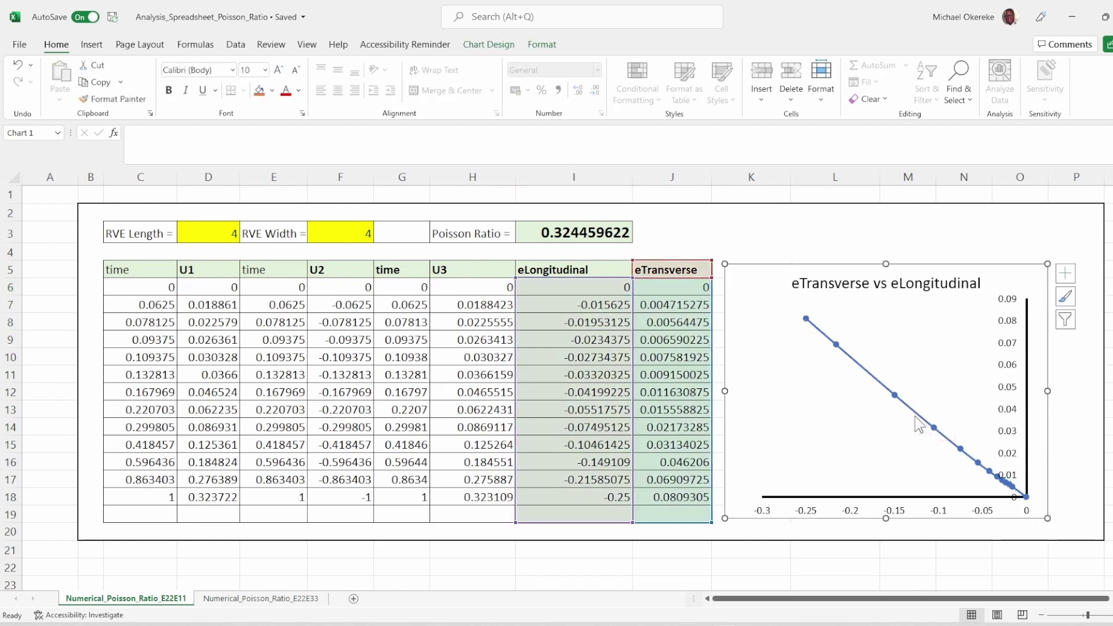
# Examine the chart series' source ranges, the RVE Length and RVE Width cells, and the strain formulas in I6 and J6
pyautogui.click(896, 400)
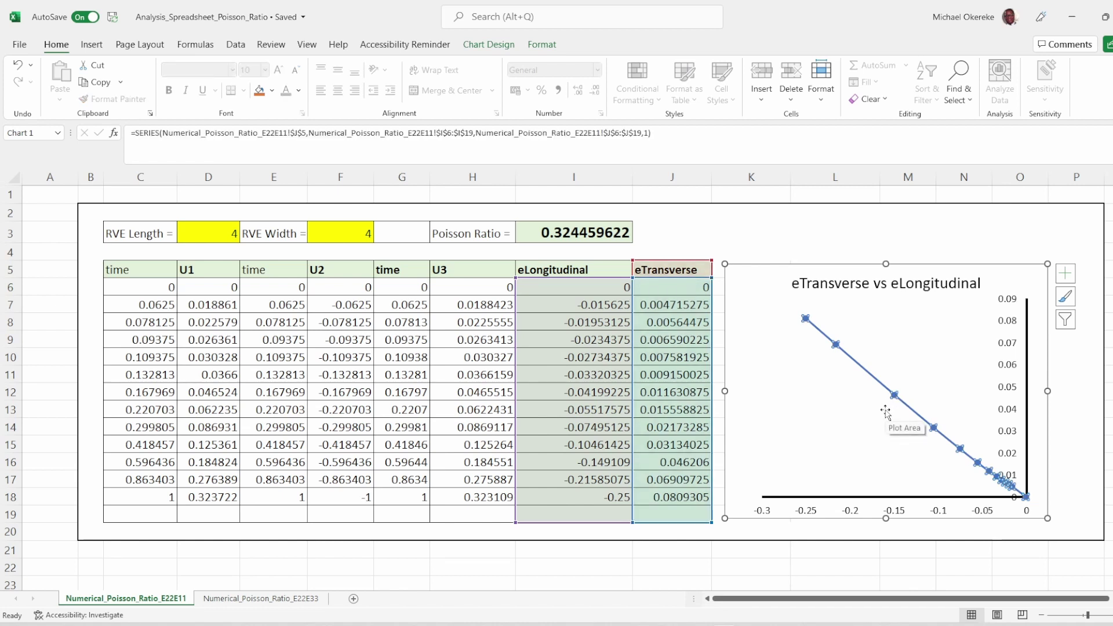
pyautogui.click(224, 232)
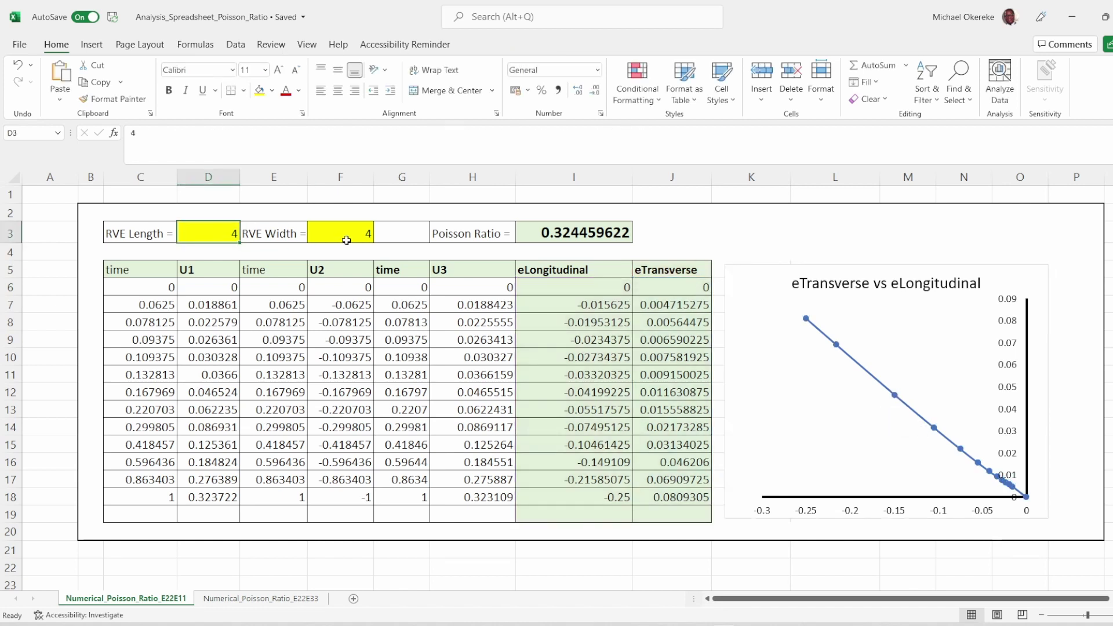
pyautogui.click(349, 233)
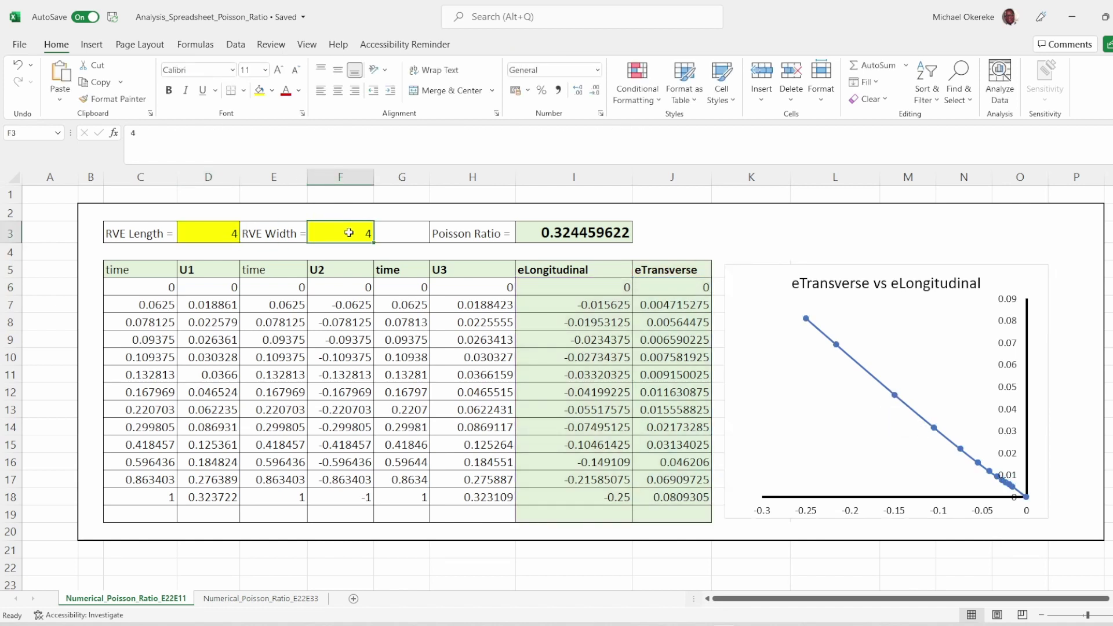
pyautogui.click(810, 324)
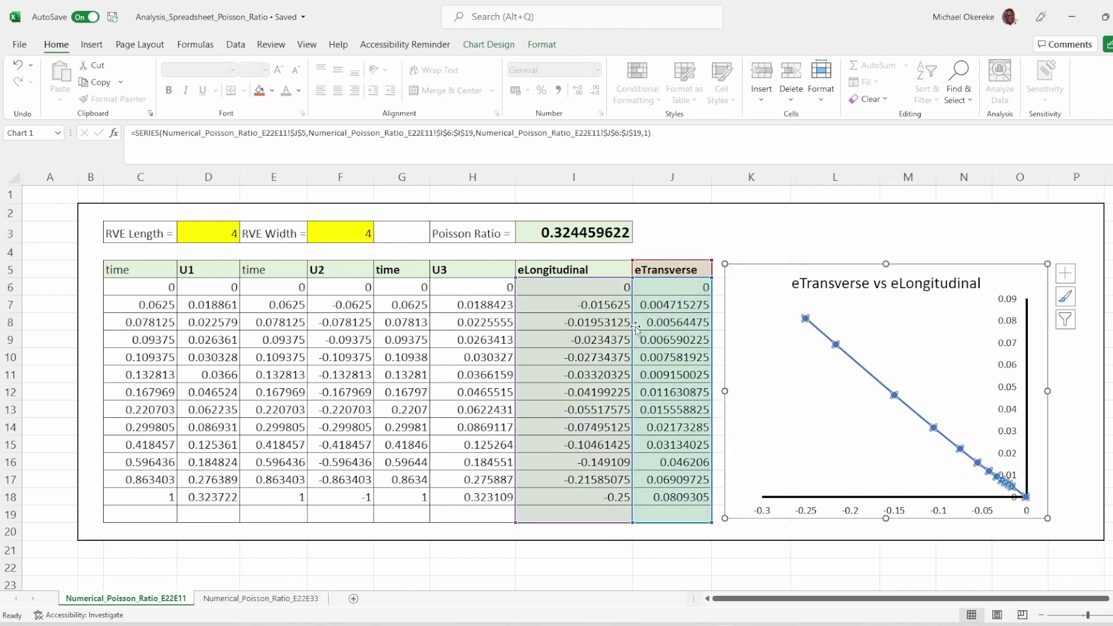
pyautogui.click(579, 288)
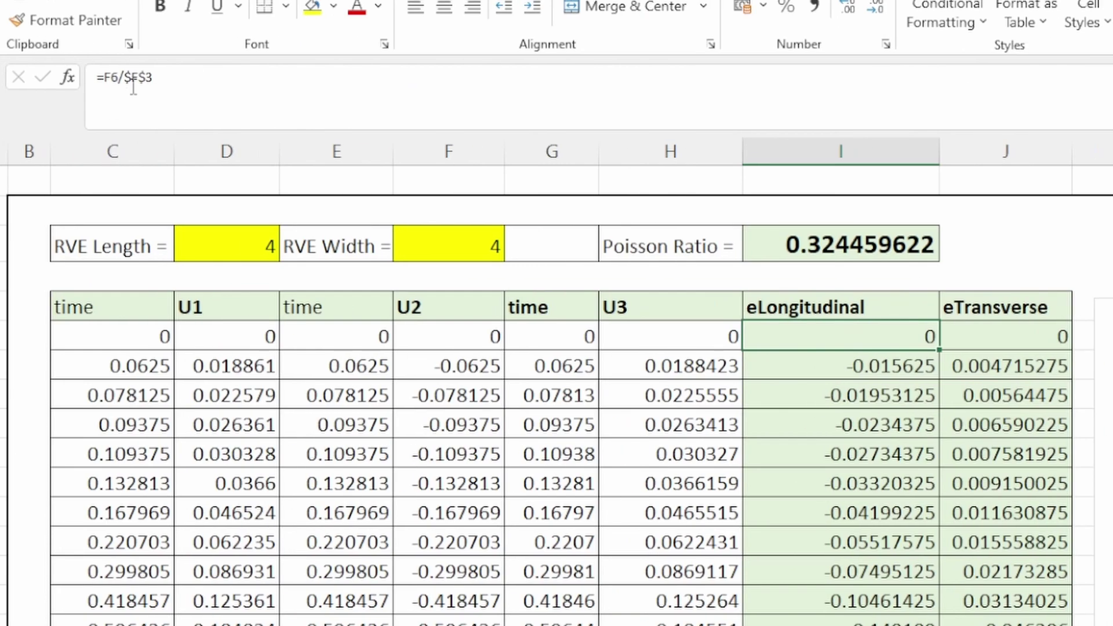
pyautogui.click(152, 132)
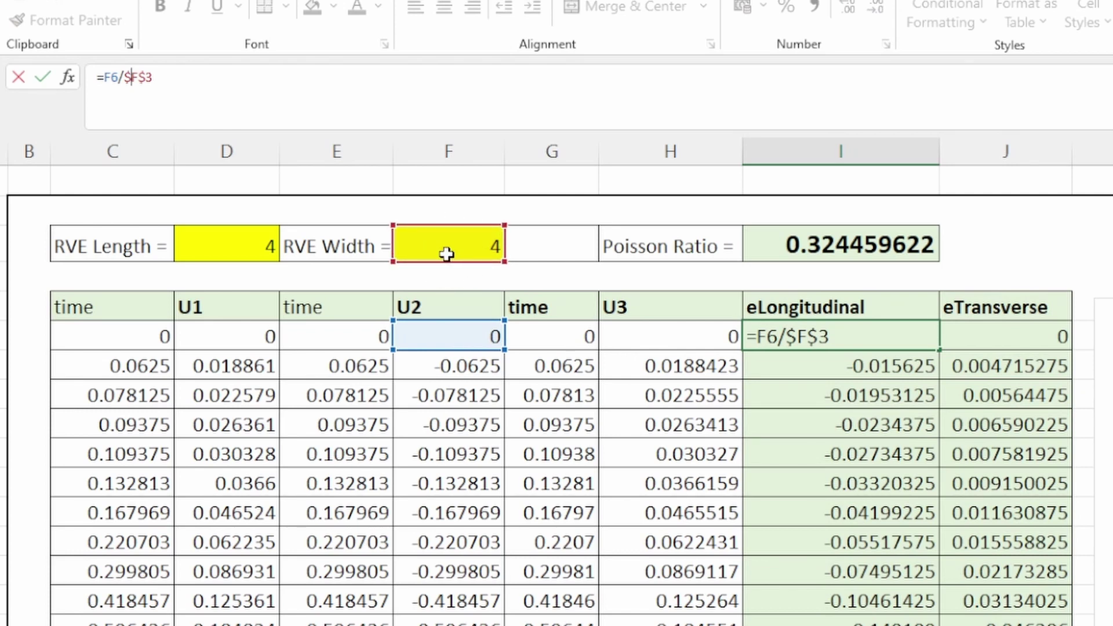
pyautogui.press('Return')
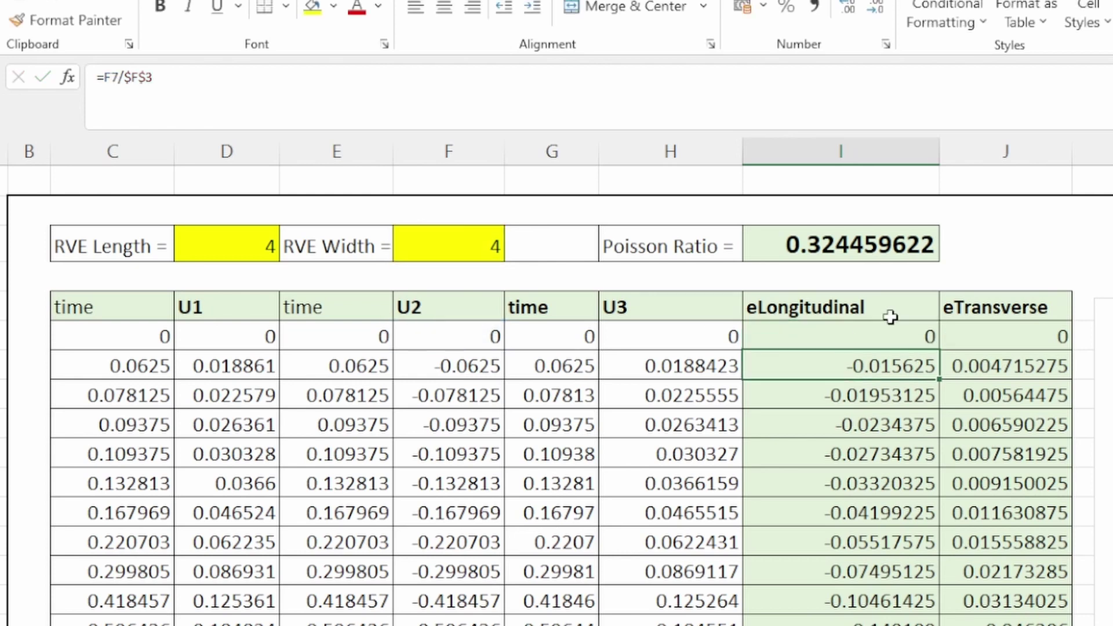
pyautogui.click(1051, 339)
pyautogui.click(120, 79)
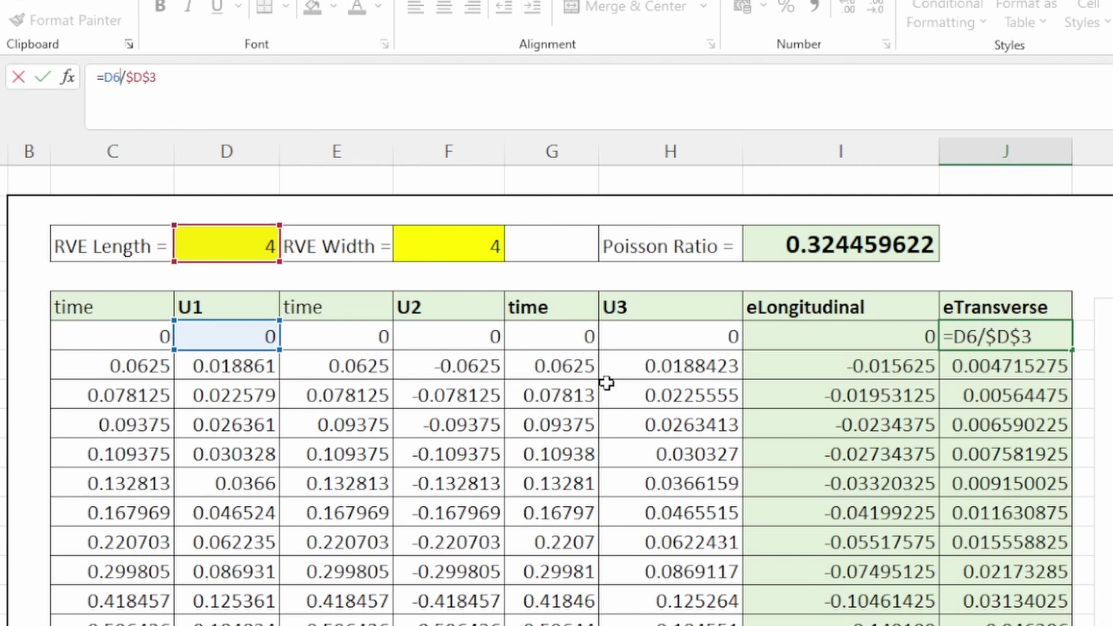
pyautogui.press('Return')
# Fill the eLongitudinal and eTransverse formulas from I6:J6 down through the table's data rows
pyautogui.moveTo(900, 337); pyautogui.dragTo(1004, 335)
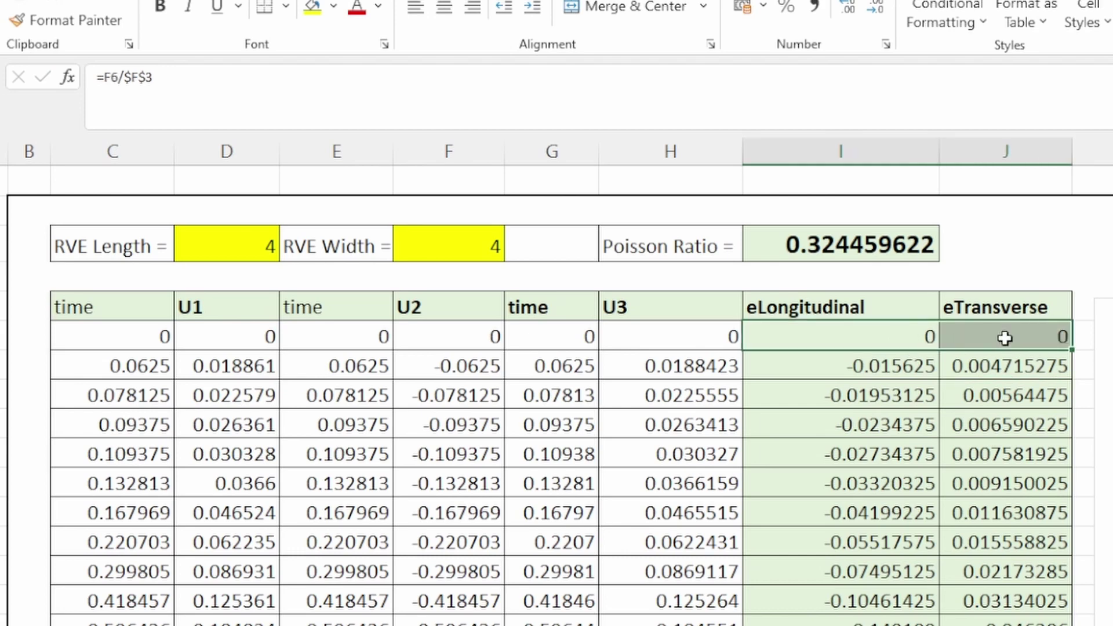
pyautogui.doubleClick(1073, 350)
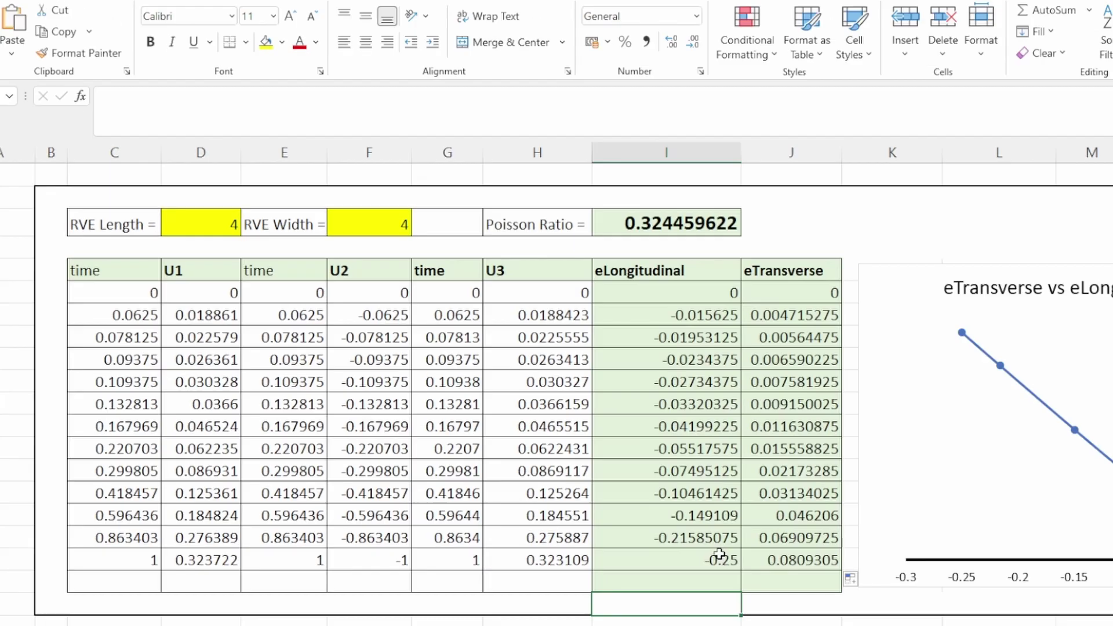
pyautogui.click(910, 625)
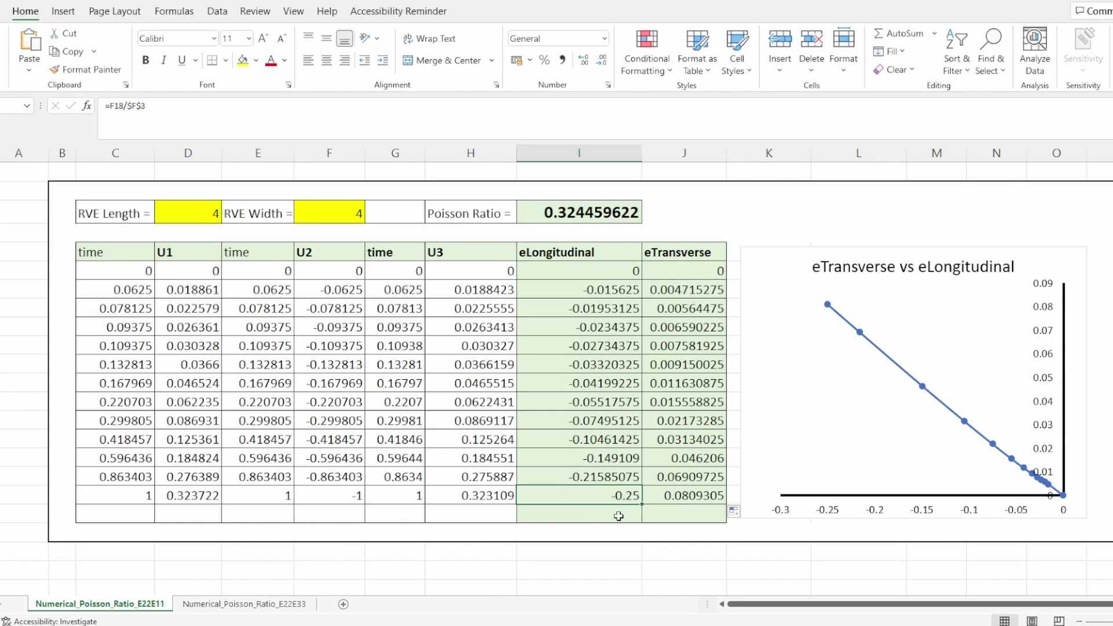
# Add a linear trendline to the eTransverse vs eLongitudinal data series and display its equation on the chart
pyautogui.click(863, 339)
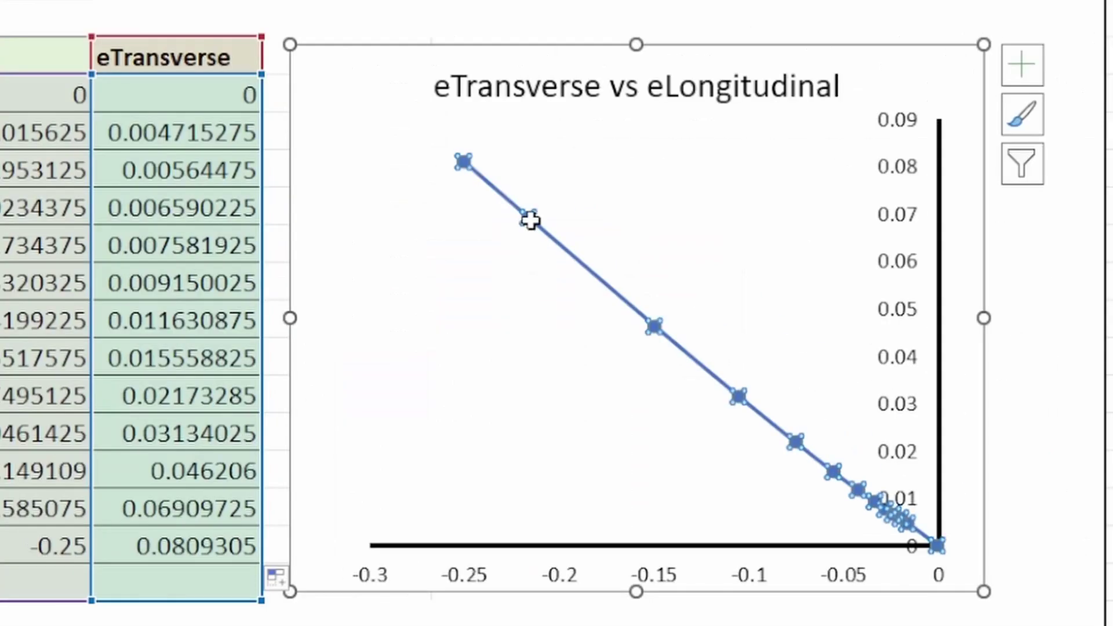
pyautogui.rightClick(529, 220)
pyautogui.click(661, 482)
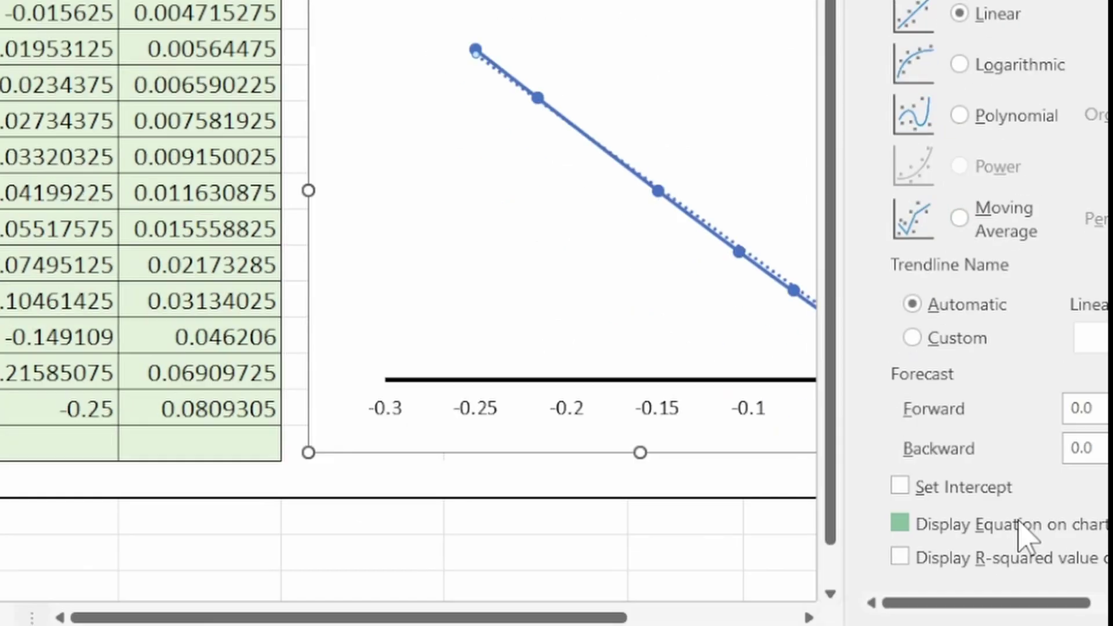
pyautogui.click(1020, 524)
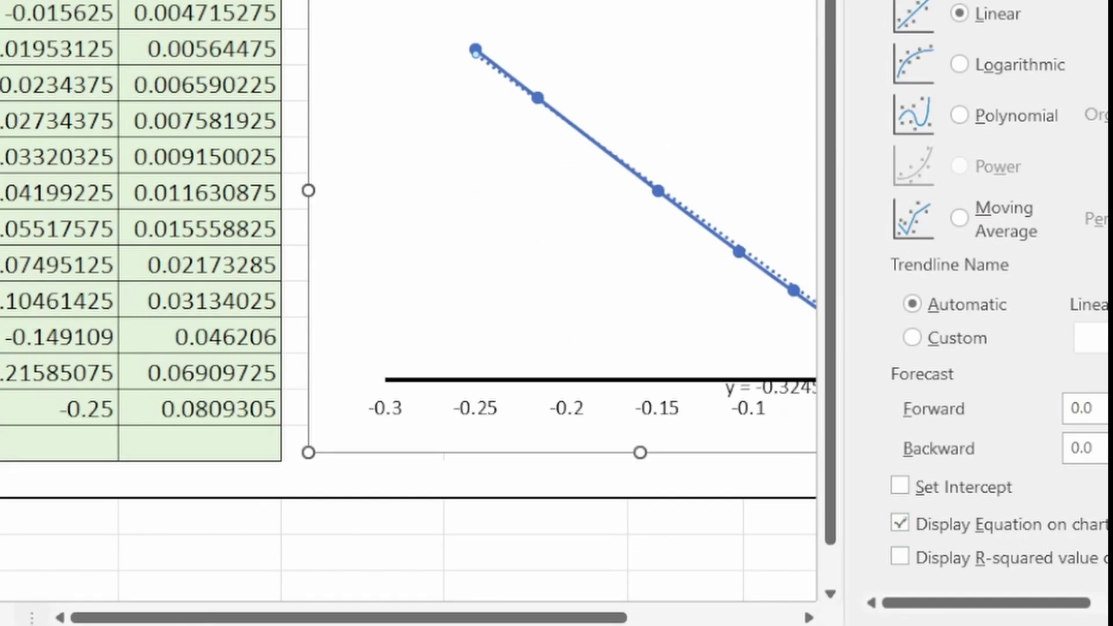
# Set the trendline's intercept to 0.0 and move its equation into the empty area below the line, near the upper data points
pyautogui.click(961, 488)
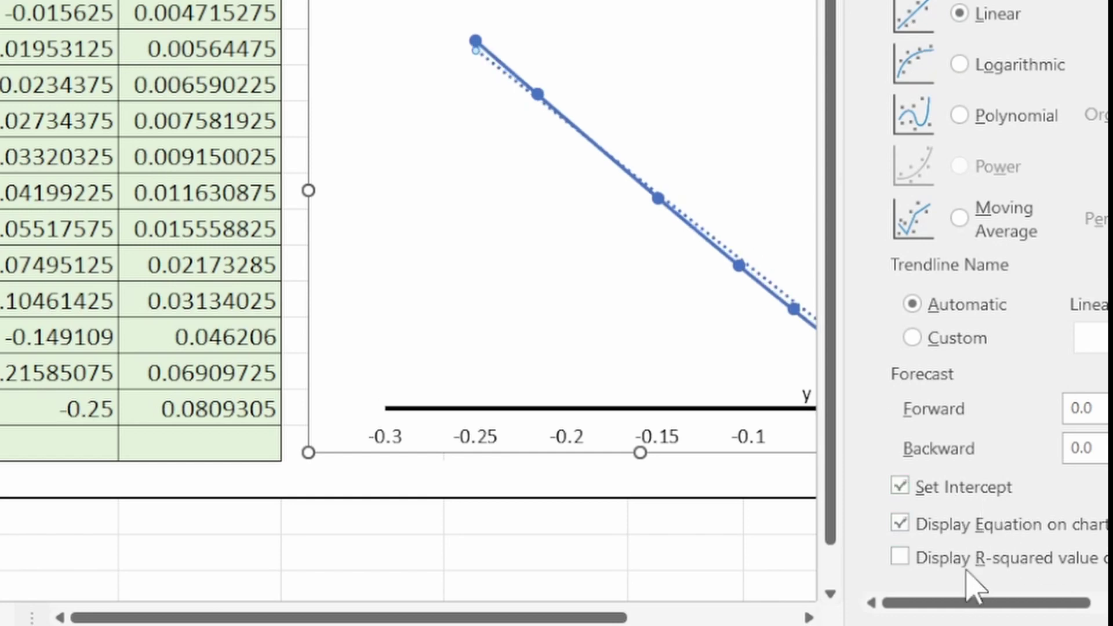
pyautogui.moveTo(938, 605); pyautogui.dragTo(1072, 598)
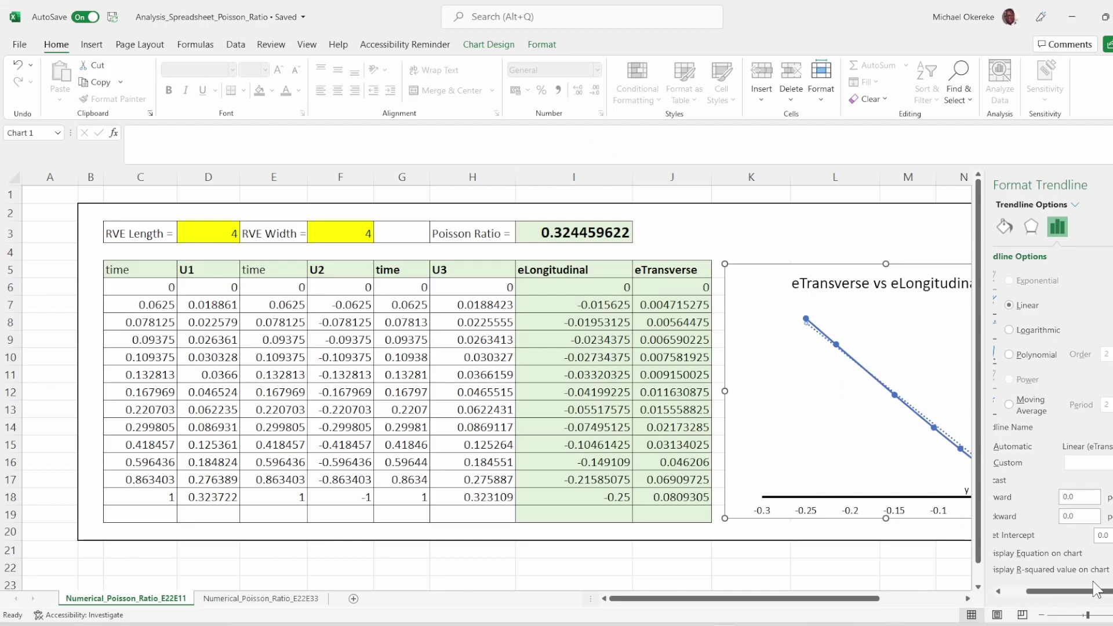
pyautogui.moveTo(862, 599)
pyautogui.mouseDown()
pyautogui.moveTo(939, 602)
pyautogui.moveTo(844, 603)
pyautogui.mouseUp()
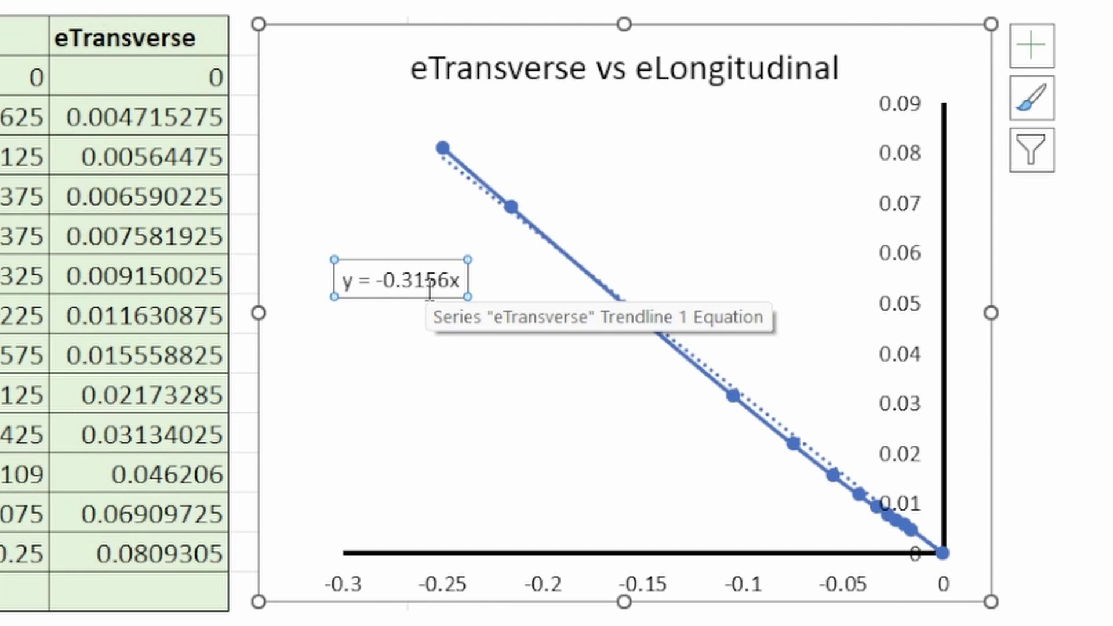
pyautogui.click(417, 249)
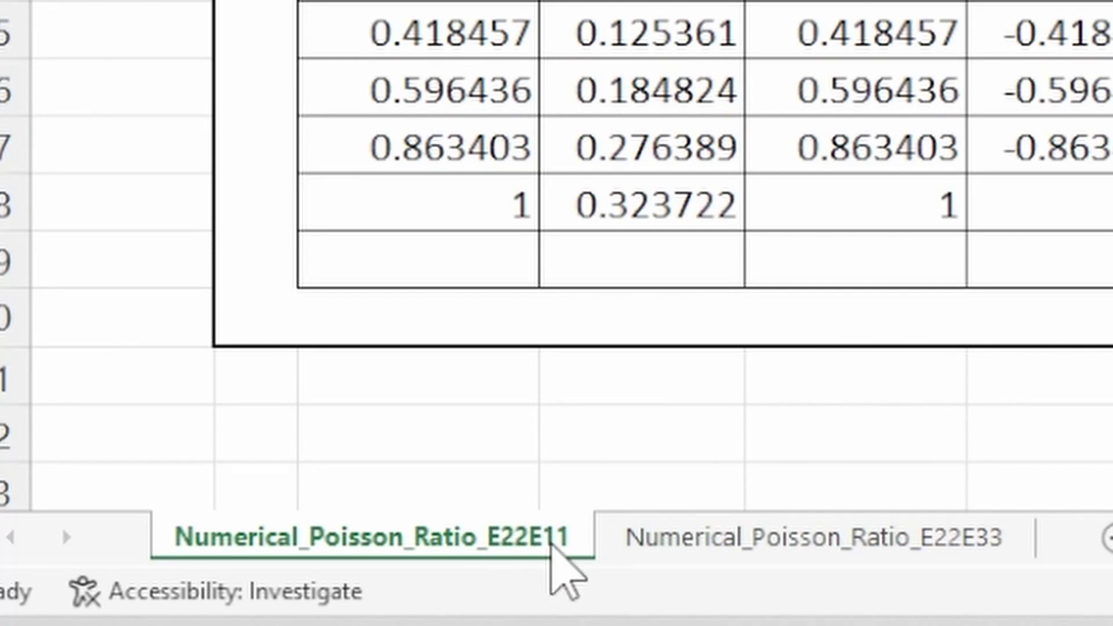
# On the Numerical_Poisson_Ratio_E22E33 sheet, enable the chart trendline's fixed intercept and move its equation up and away from the line
pyautogui.click(792, 549)
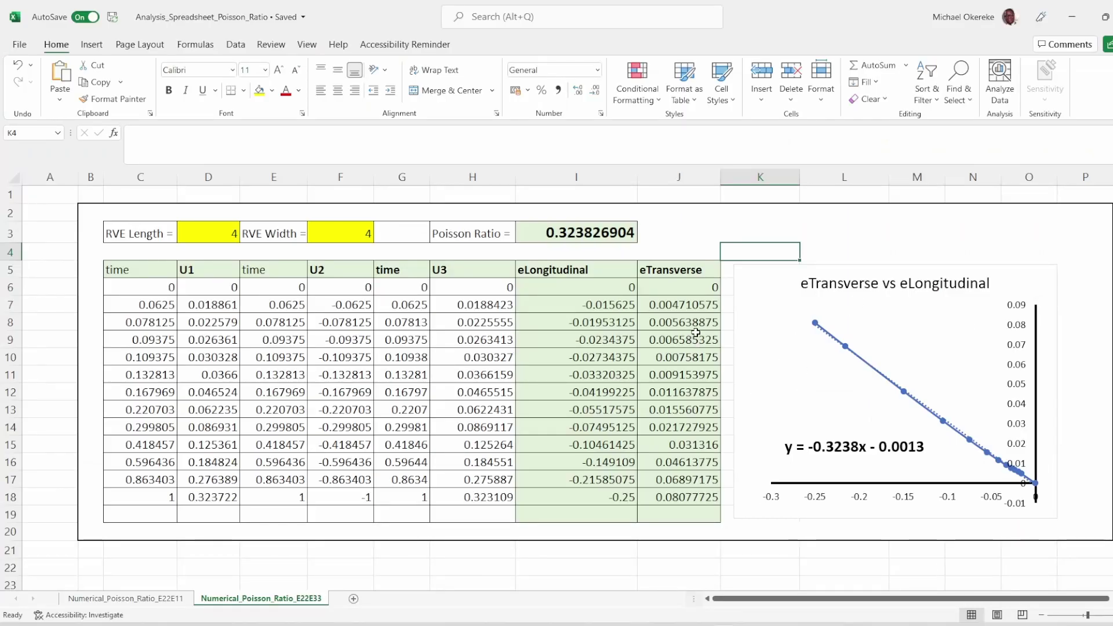
pyautogui.doubleClick(903, 391)
pyautogui.click(1012, 535)
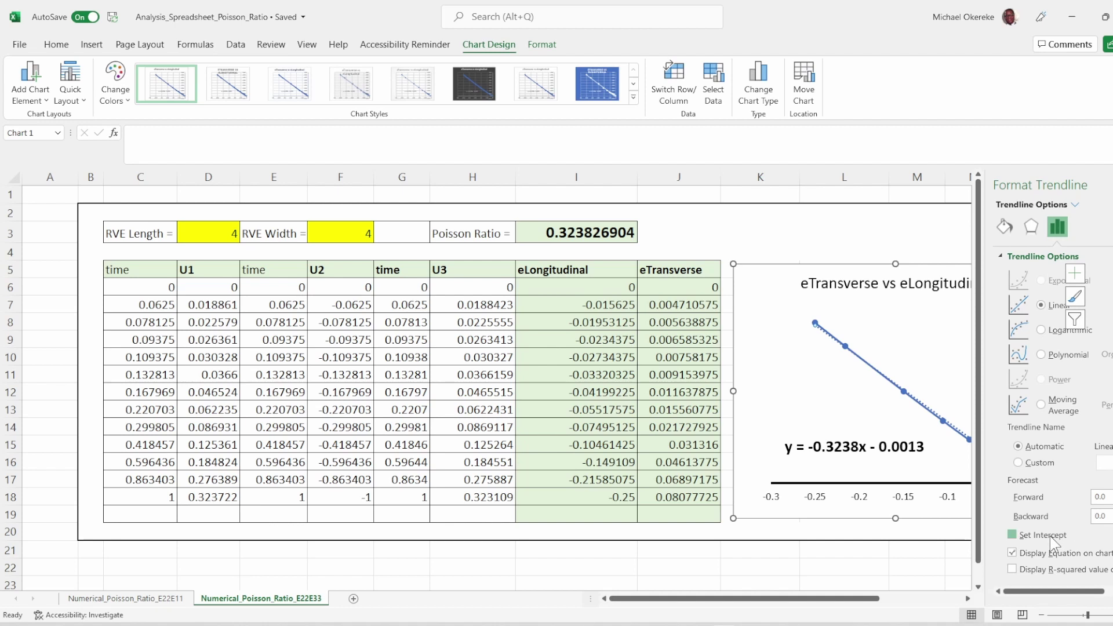
pyautogui.click(901, 455)
pyautogui.click(901, 455)
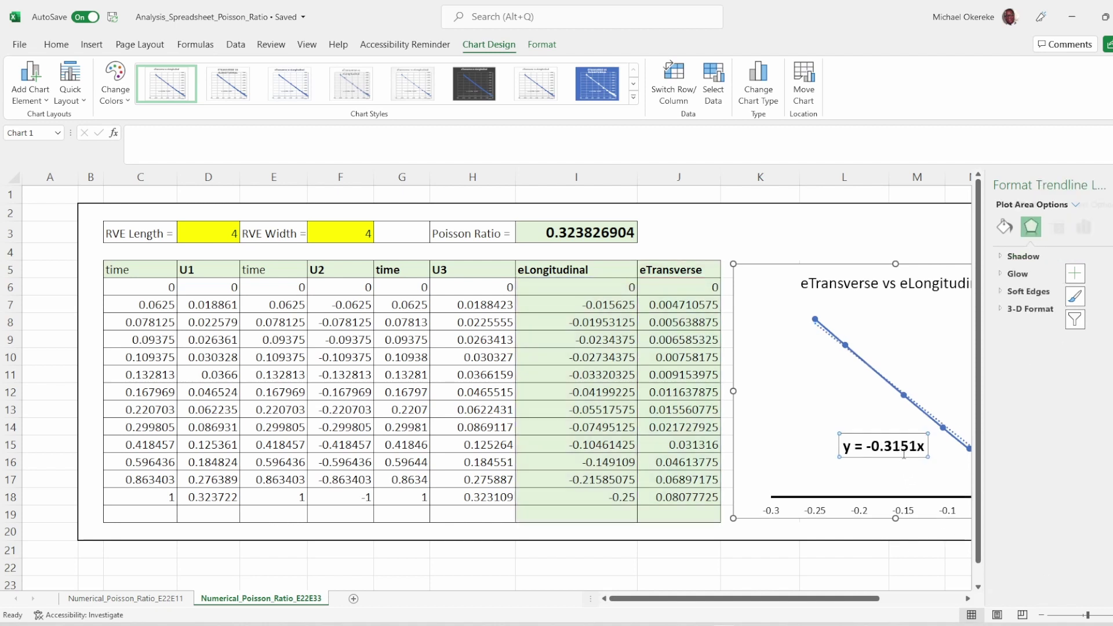
pyautogui.moveTo(902, 456); pyautogui.dragTo(843, 427)
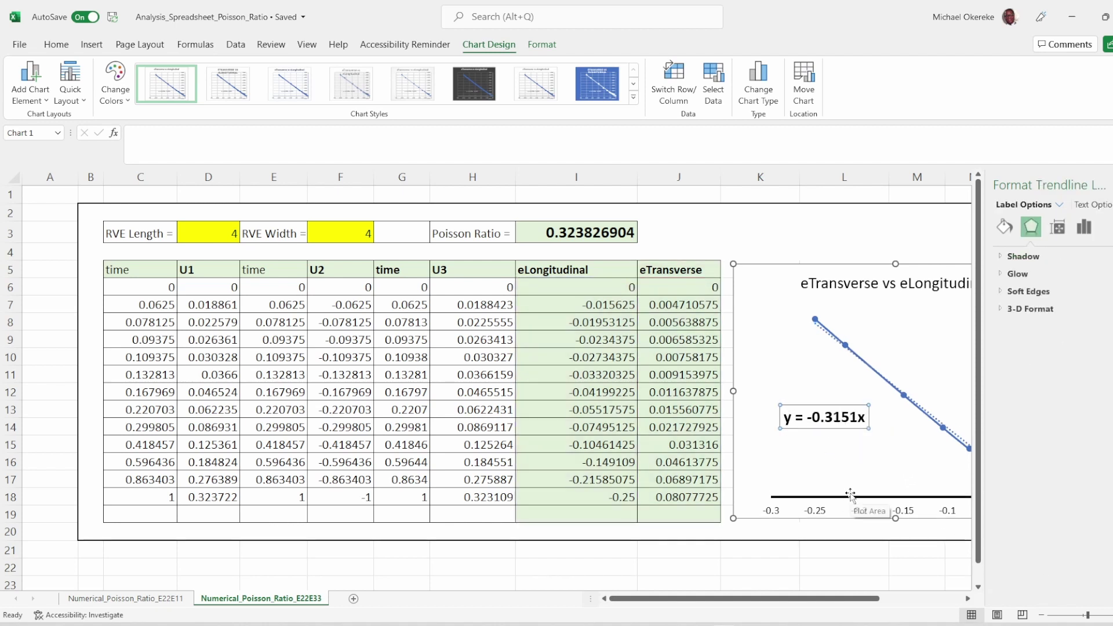
# Check the eTransverse formula's references in J6, and fill the strain formulas from I6:J6 down through row 18
pyautogui.click(678, 287)
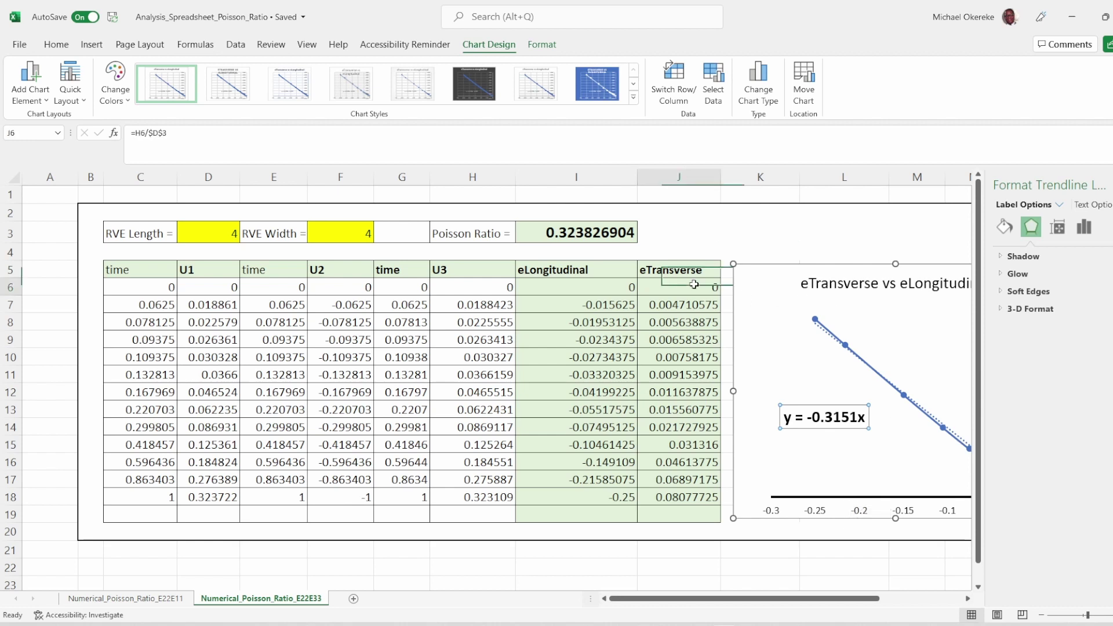
pyautogui.click(165, 142)
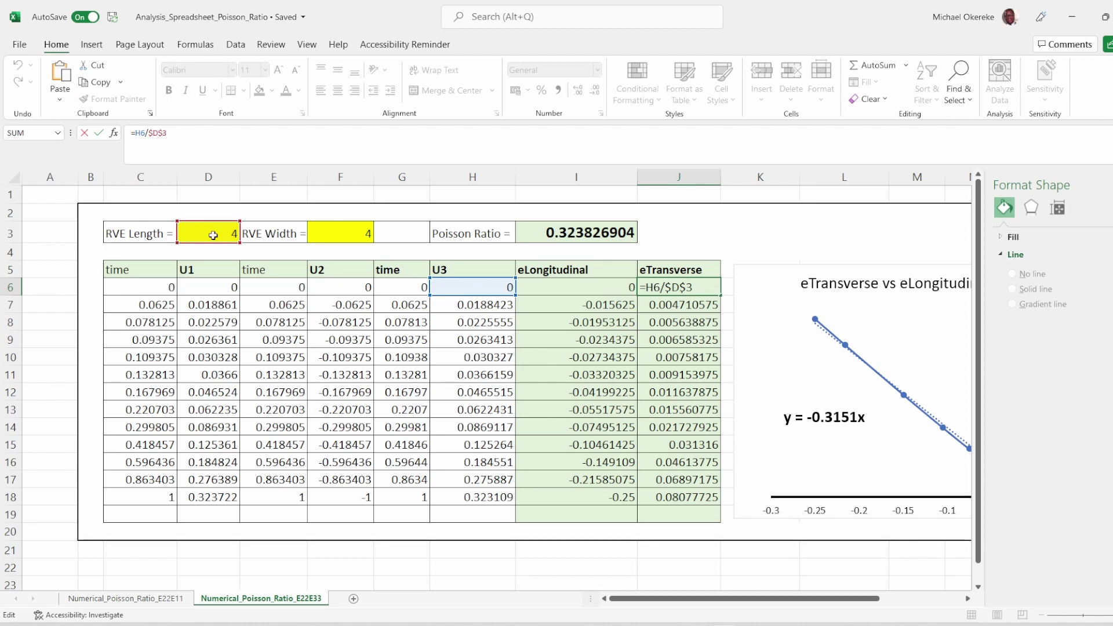
pyautogui.press('Return')
pyautogui.moveTo(576, 287); pyautogui.dragTo(678, 497)
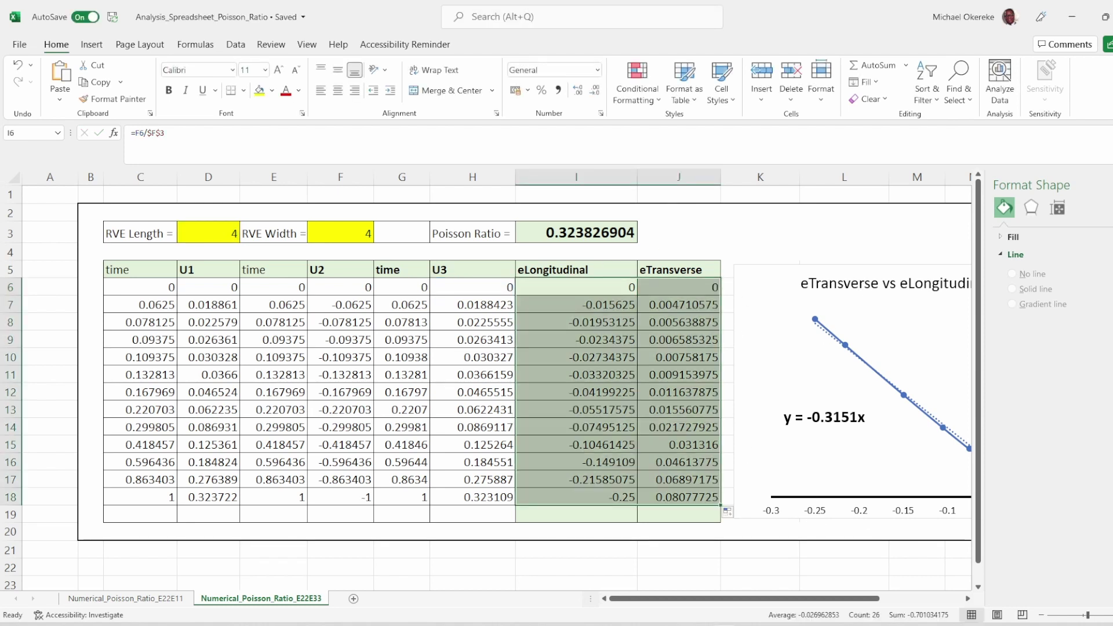